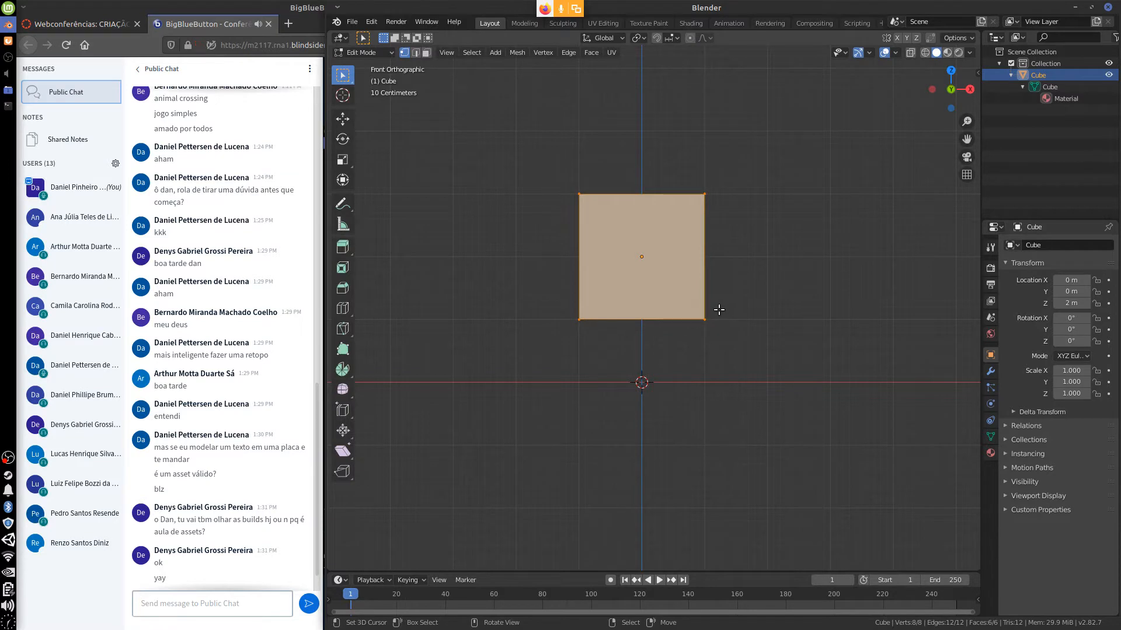
Step: Add a centred horizontal loop cut around the cube at mid-height
key(KP_3)
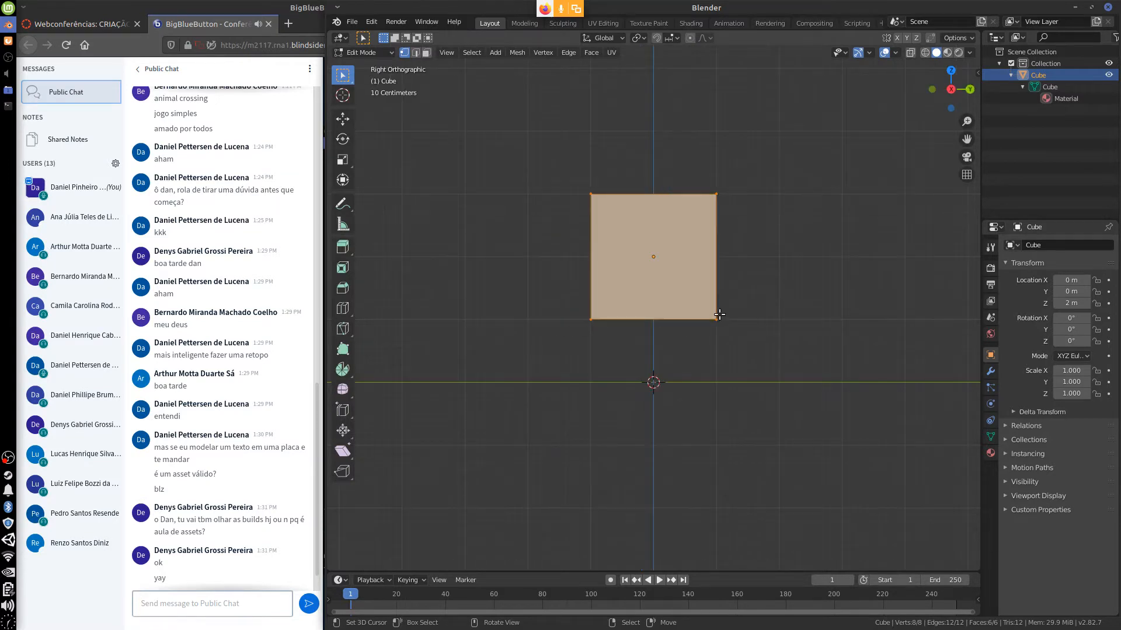
key(ctrl+r)
click(709, 264)
right_click(709, 268)
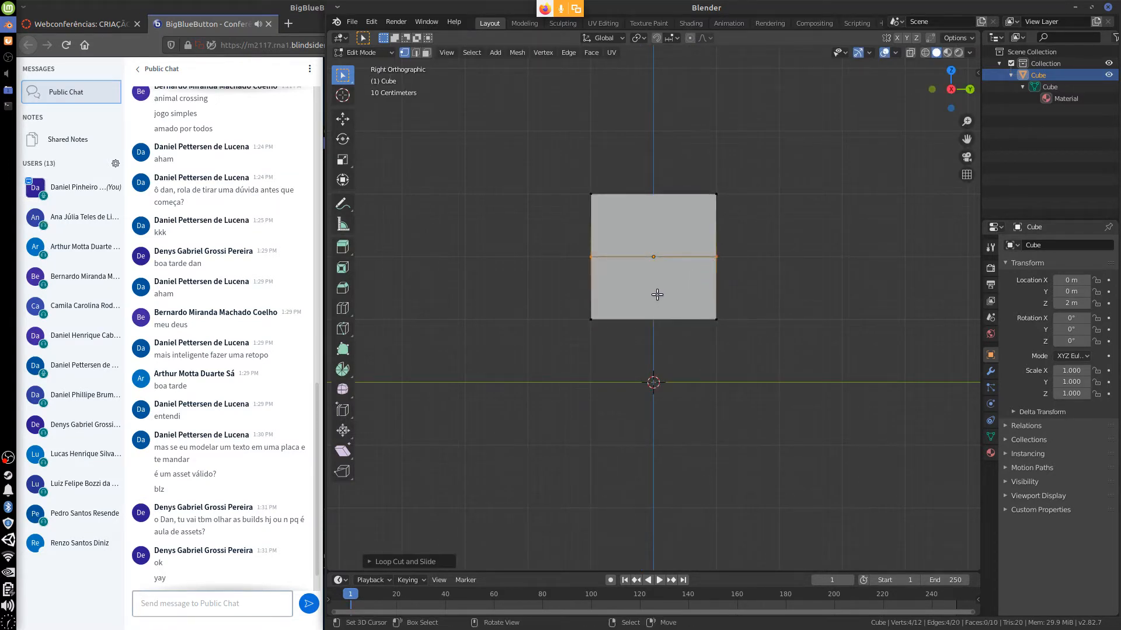
Step: Extrude the lower half of the cube's front (-Y) face outward 1.8 m to form the hood
middle_drag(656, 292, 645, 274)
click(645, 268)
shift+click(644, 328)
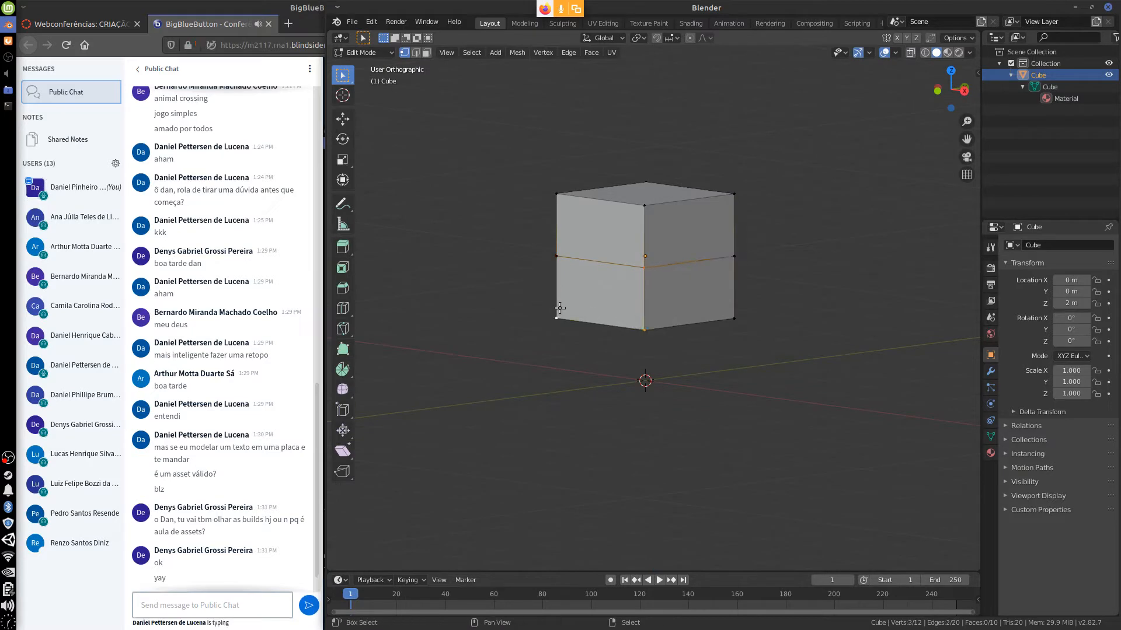
shift+click(556, 318)
shift+click(557, 256)
key(KP_3)
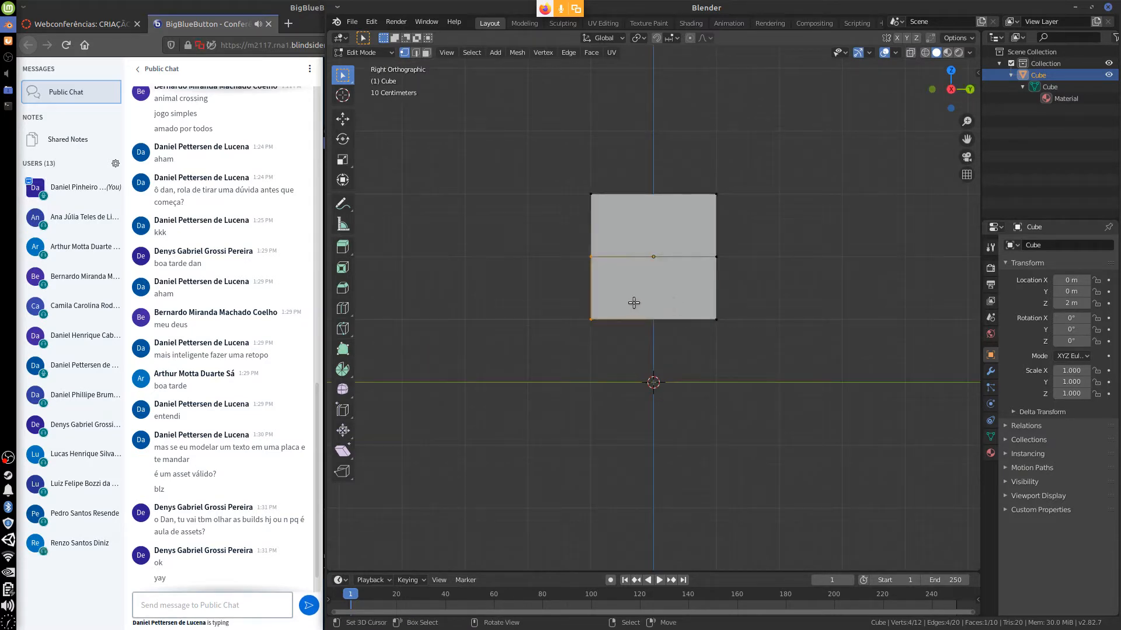
key(e)
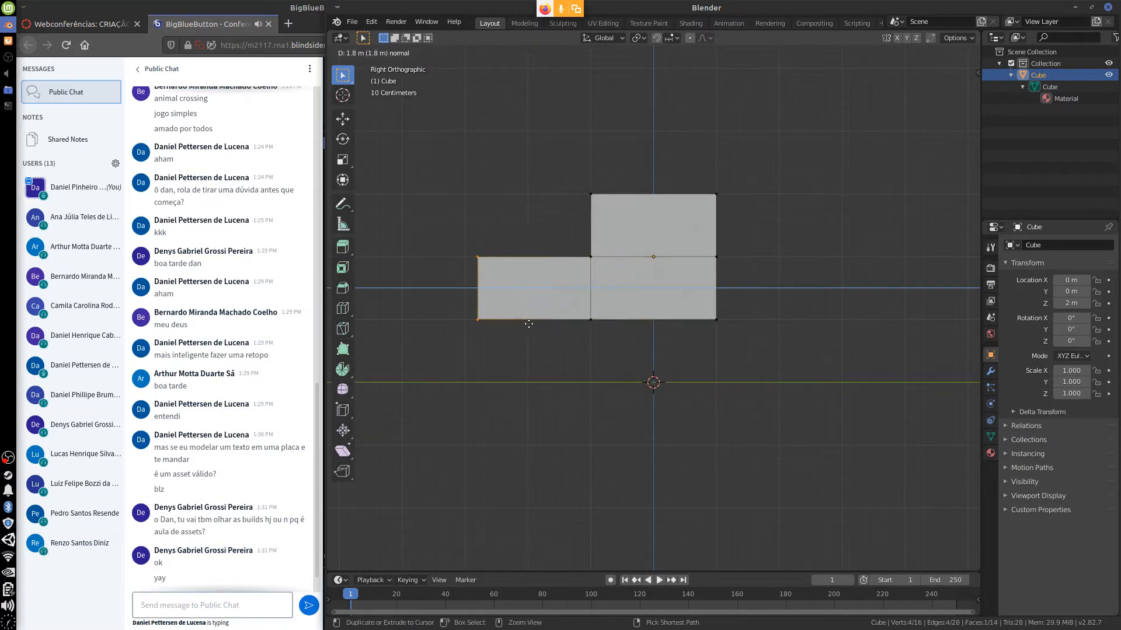
ctrl+click(533, 325)
Step: Extrude the lower half of the opposite (+Y) face outward, somewhat shorter than the hood, to form the rear section
middle_drag(745, 315, 665, 333)
click(666, 337)
click(737, 271)
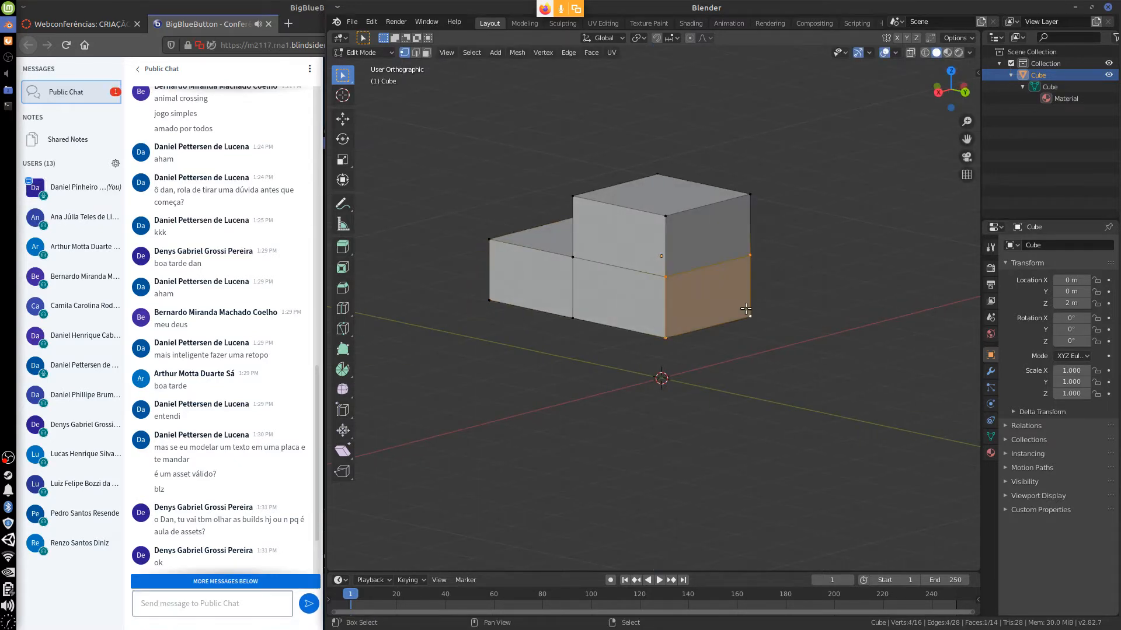
key(KP_3)
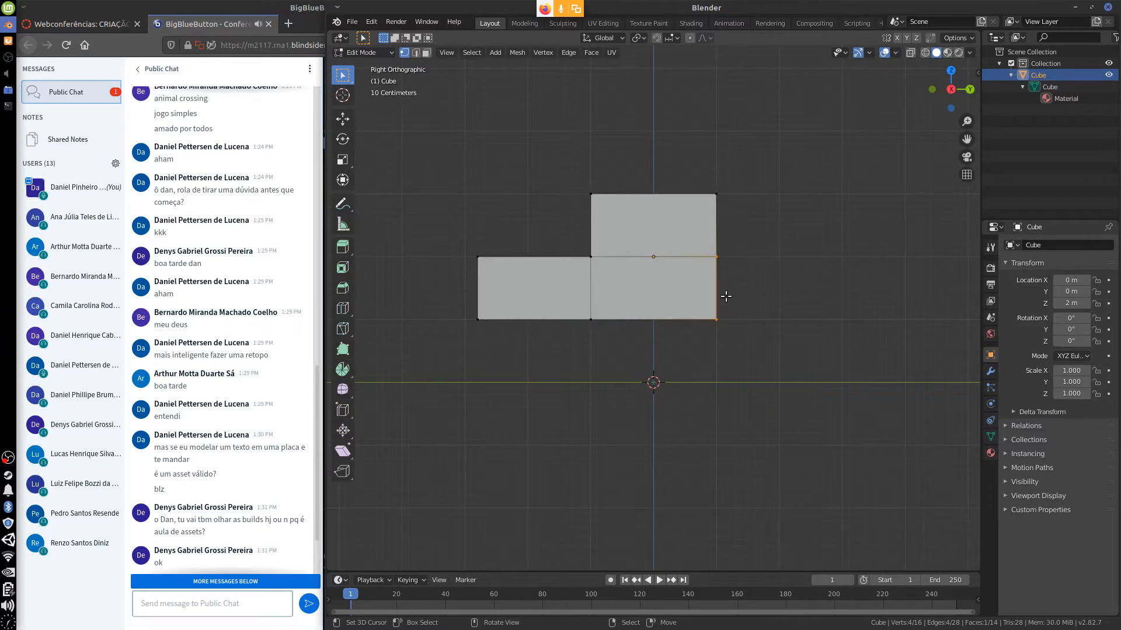
key(e)
click(804, 304)
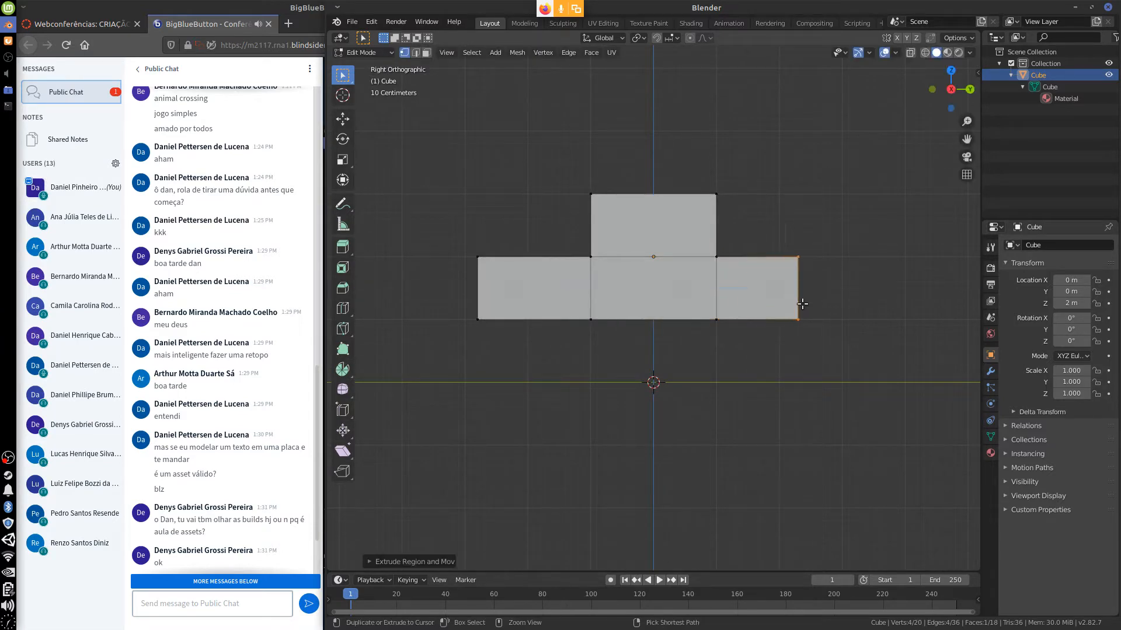
Step: Read the newest messages in the web conference's public chat, and return to Blender
drag(316, 531, 314, 556)
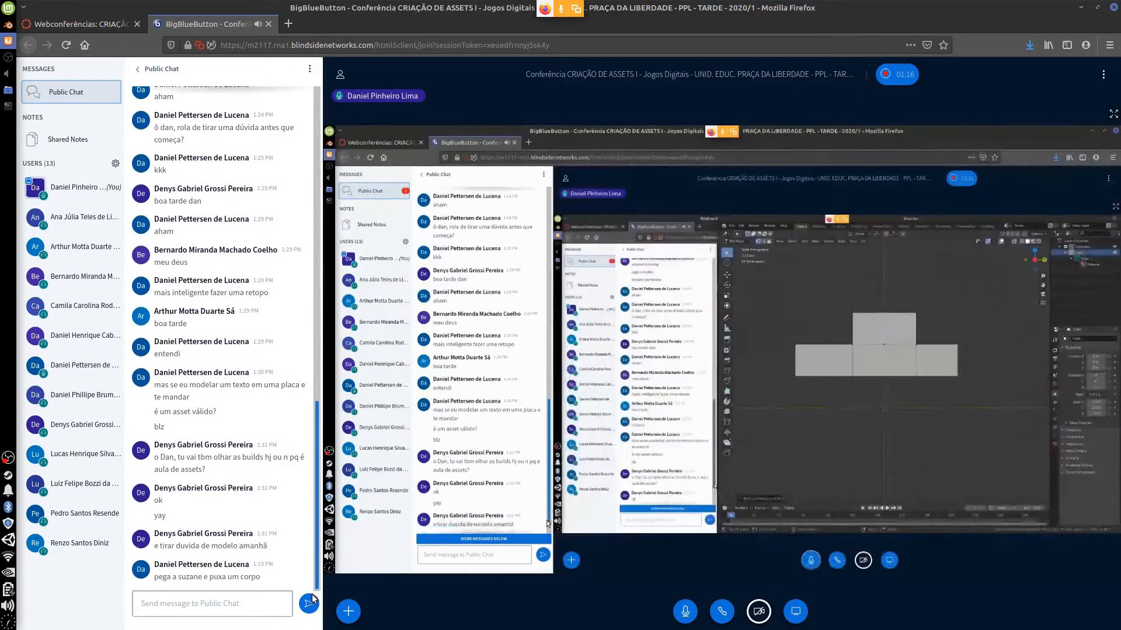
click(7, 25)
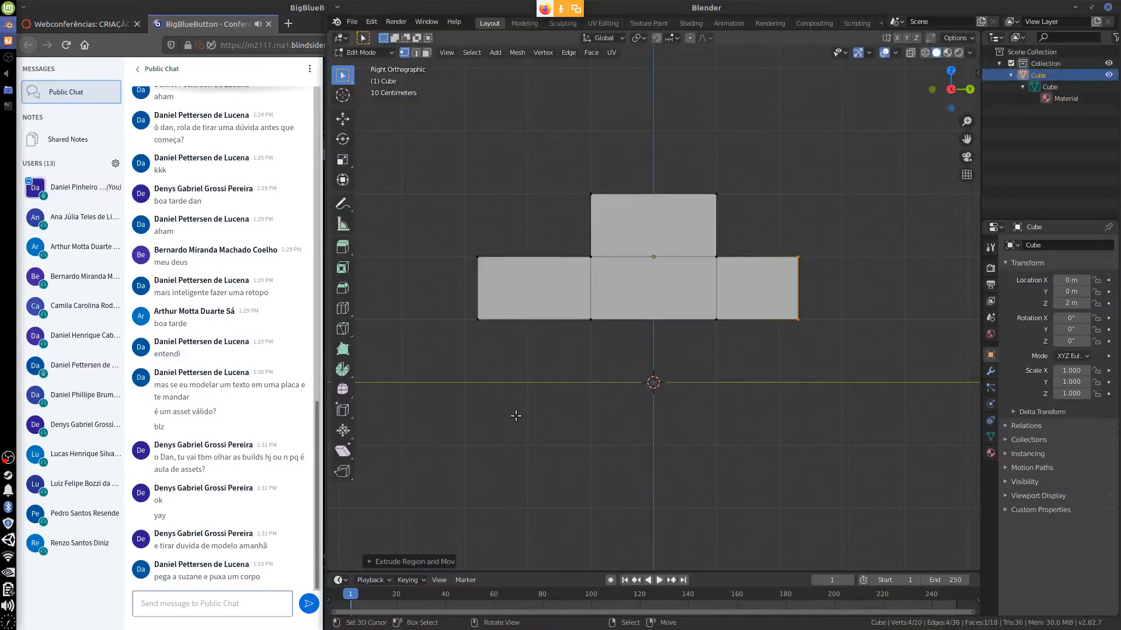
Step: Scale the outer upper vertices of the front and rear extensions to 0.9 along Y so both ends slope inward
middle_drag(809, 273, 786, 313)
click(773, 305)
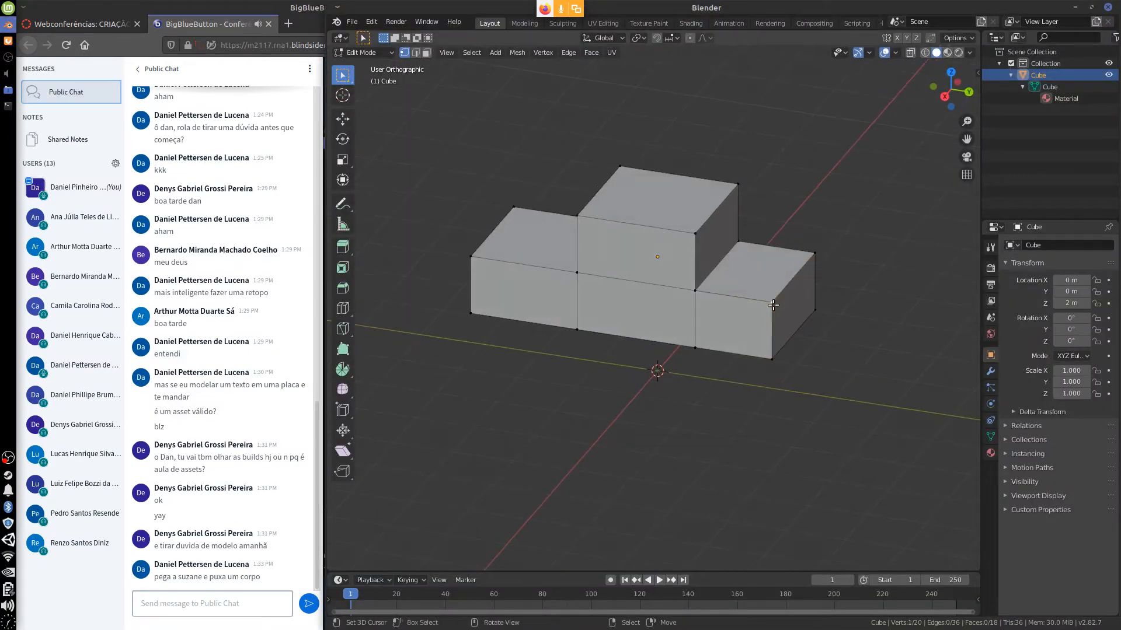
shift+click(810, 255)
shift+click(470, 260)
shift+click(512, 208)
key(KP_3)
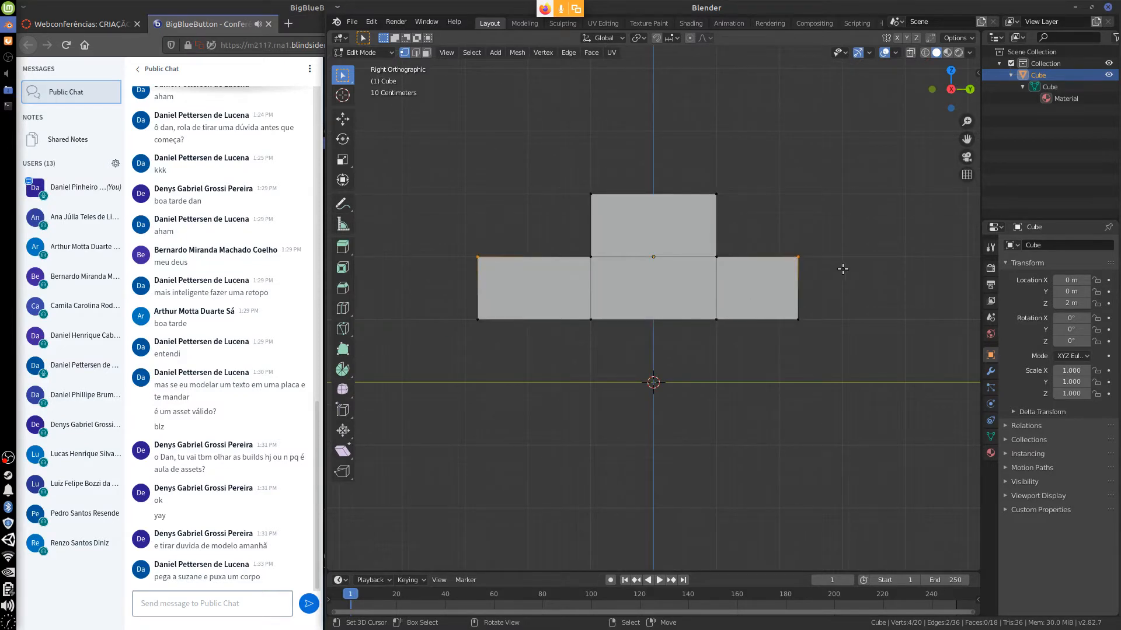
key(s)
key(y)
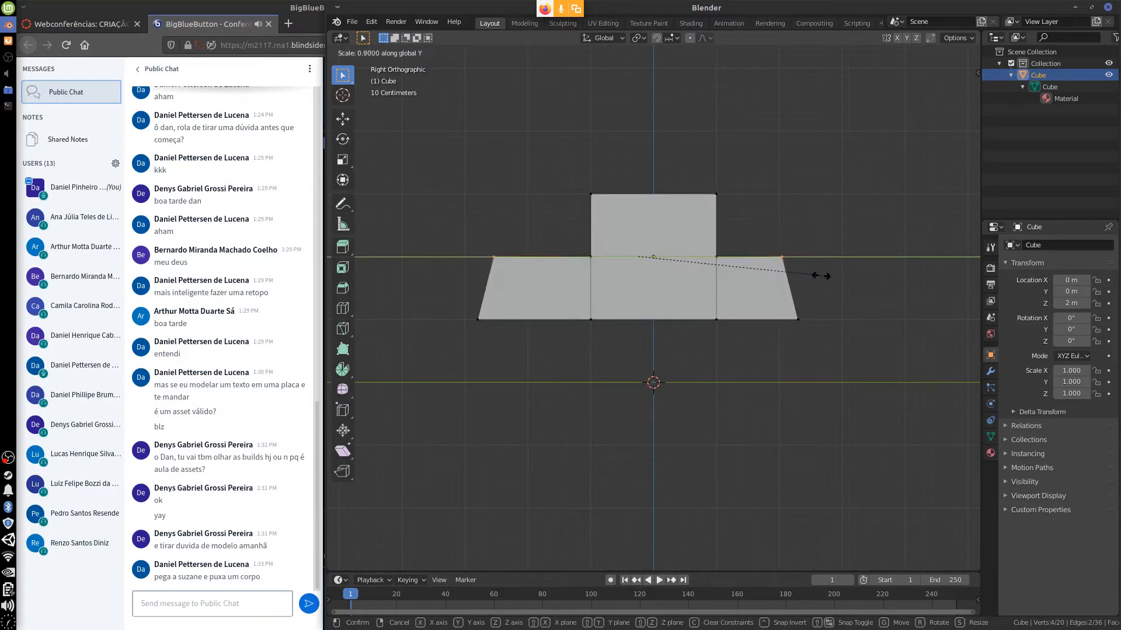
click(812, 274)
Step: Move the cabin's upper front edge 0.4 m backward along Y to slope the windshield
middle_drag(626, 212, 641, 241)
right_click(598, 227)
shift+right_click(588, 180)
key(KP_3)
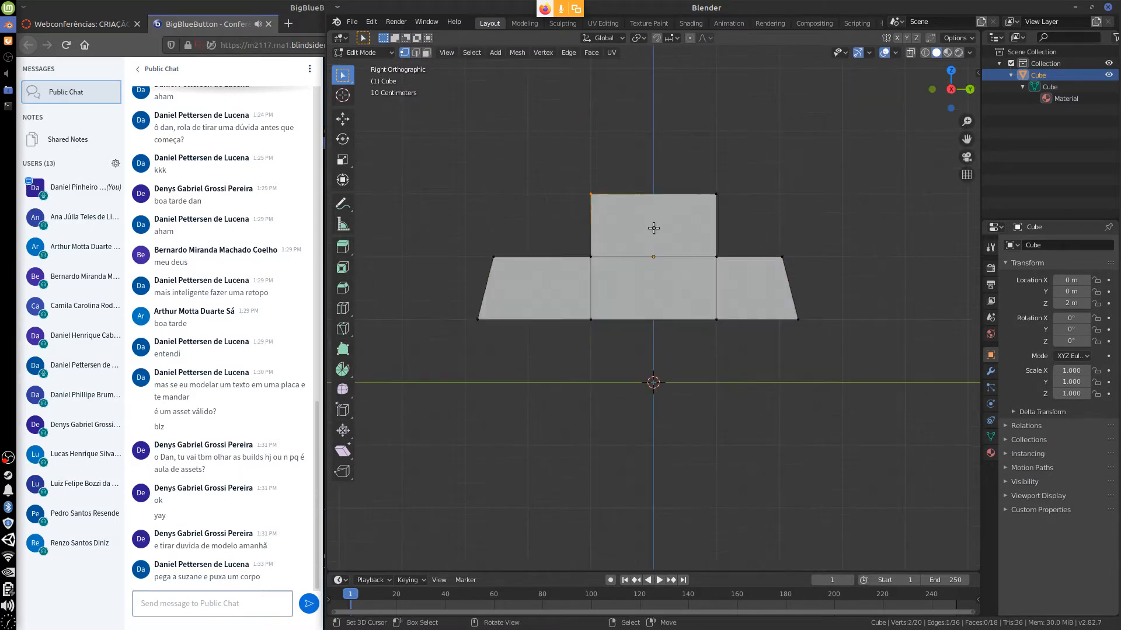
key(g)
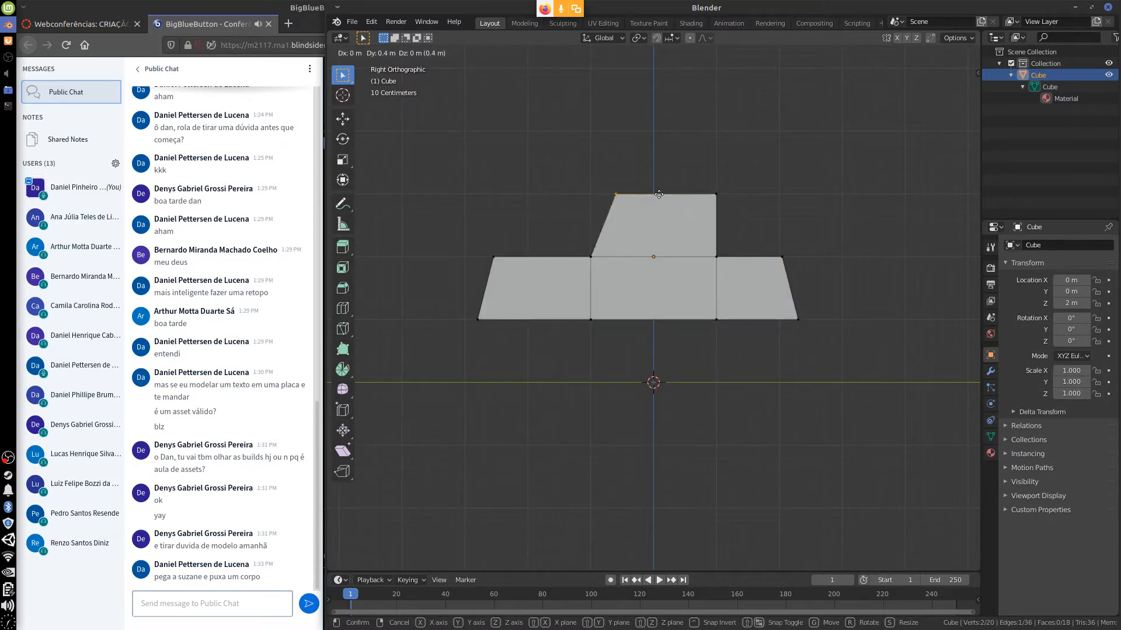
click(659, 194)
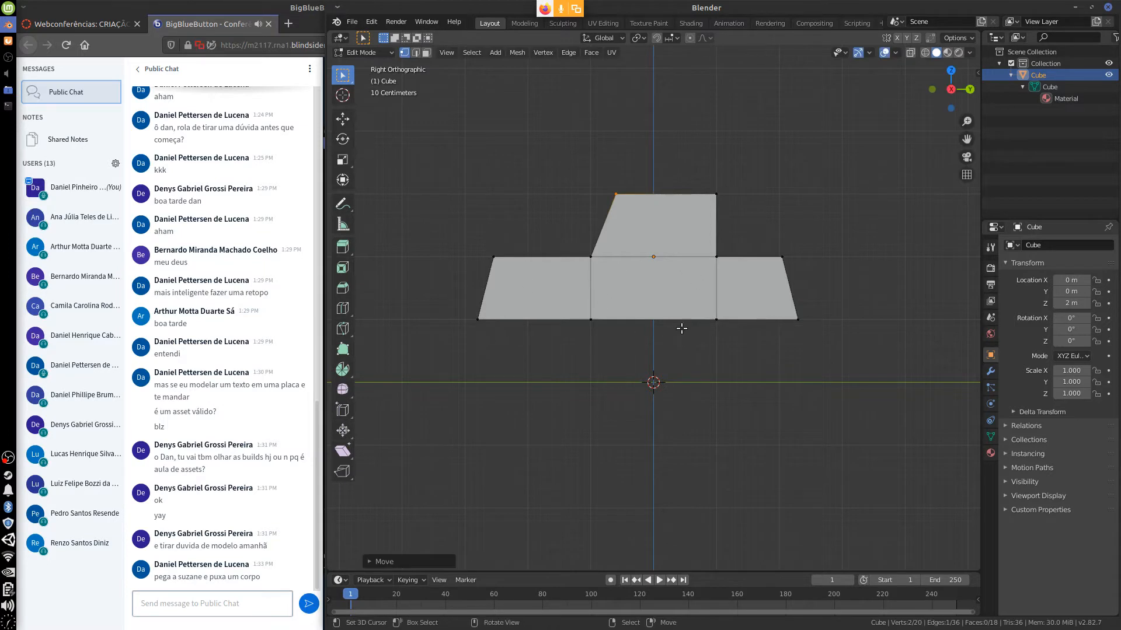
Step: Widen the whole car body by scaling all its vertices to 1.5 along X
key(Tab)
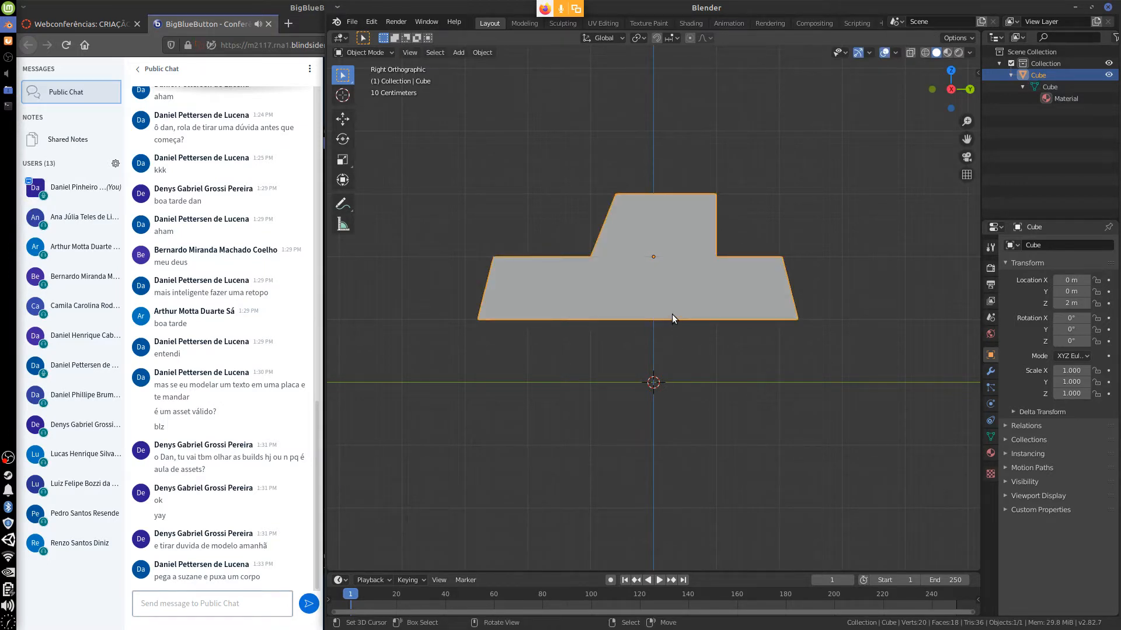
middle_drag(671, 314, 796, 314)
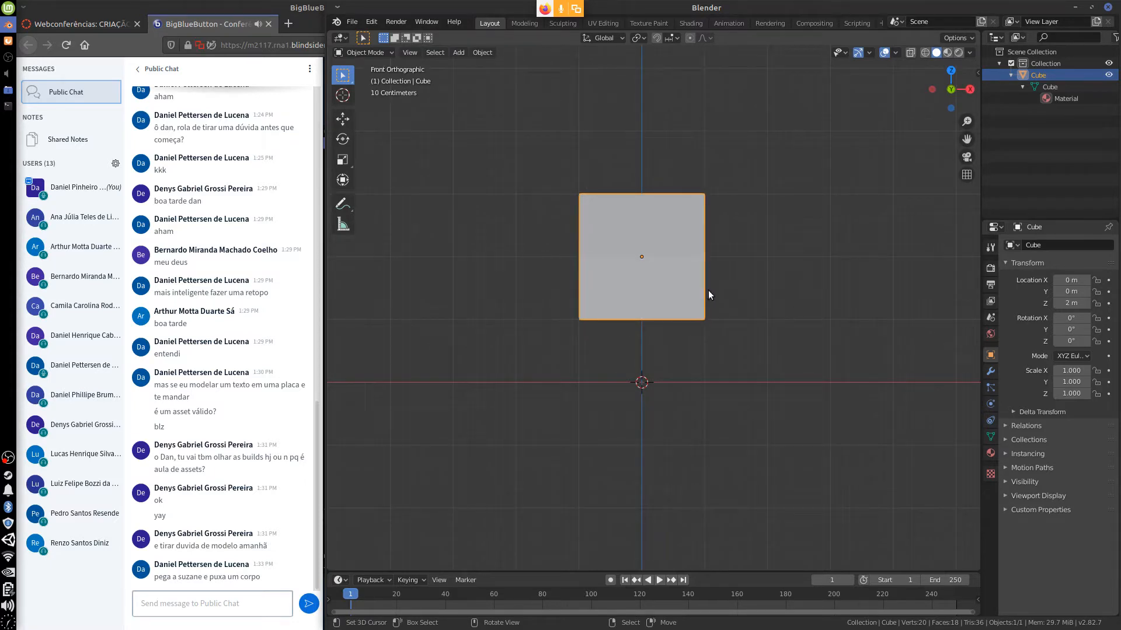
key(Tab)
key(s)
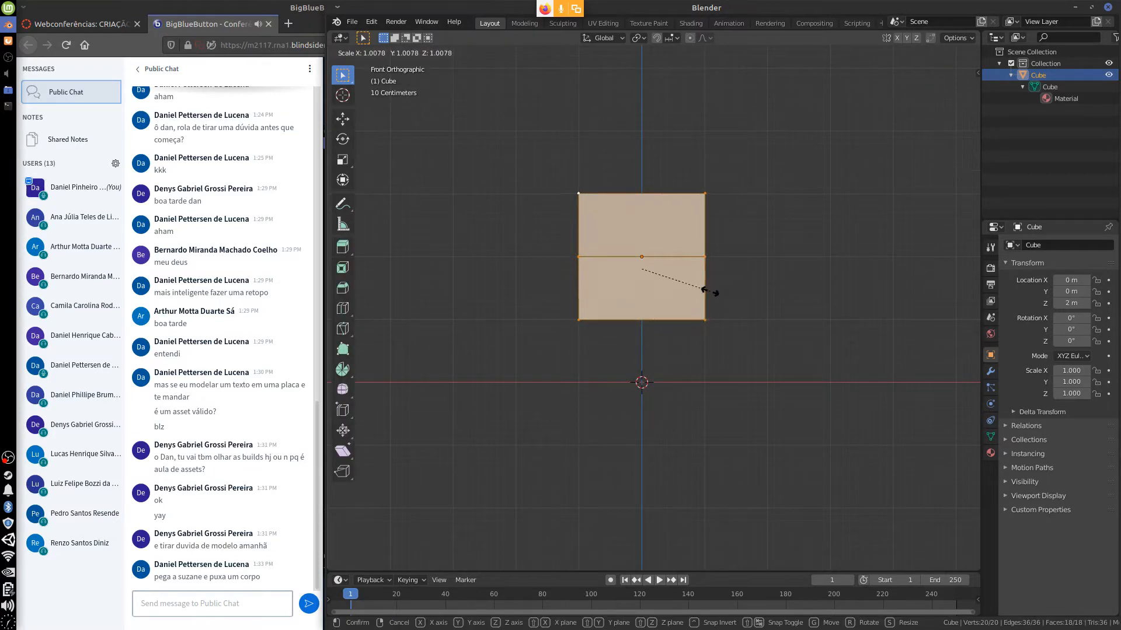
key(x)
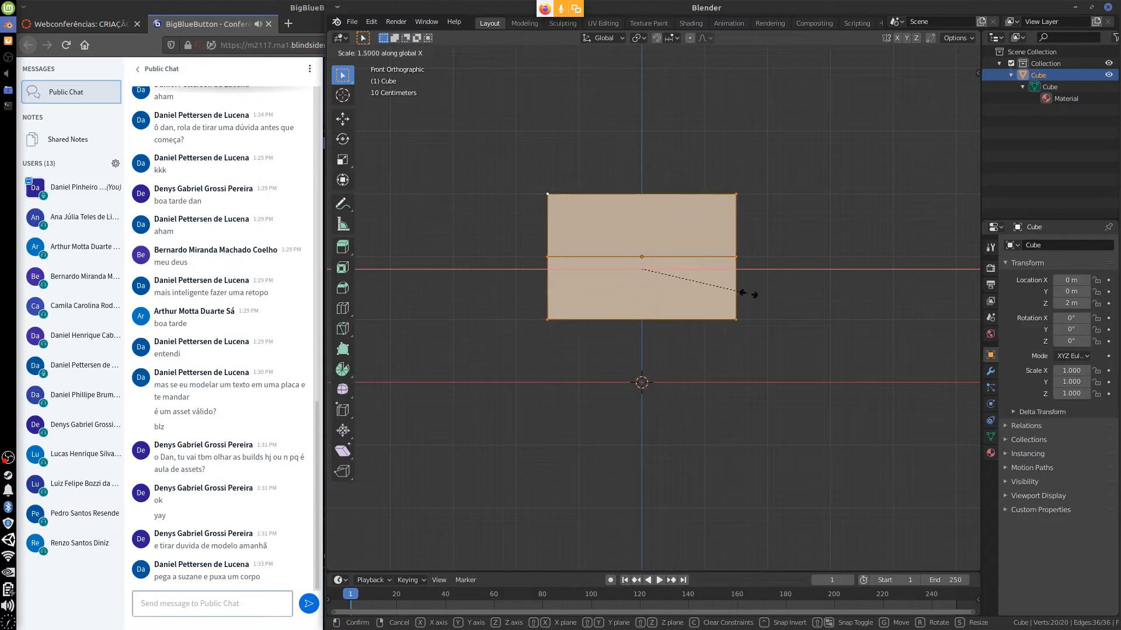
click(741, 297)
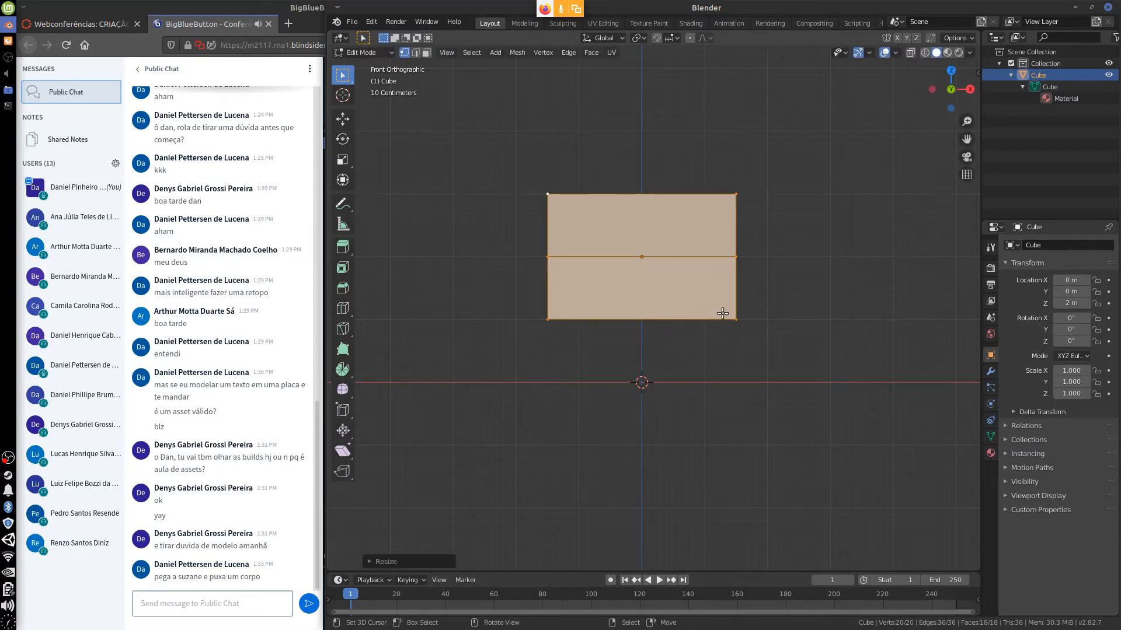
Step: Return to Object Mode and rename the car body object to CHASSI
key(Tab)
middle_drag(783, 318, 730, 310)
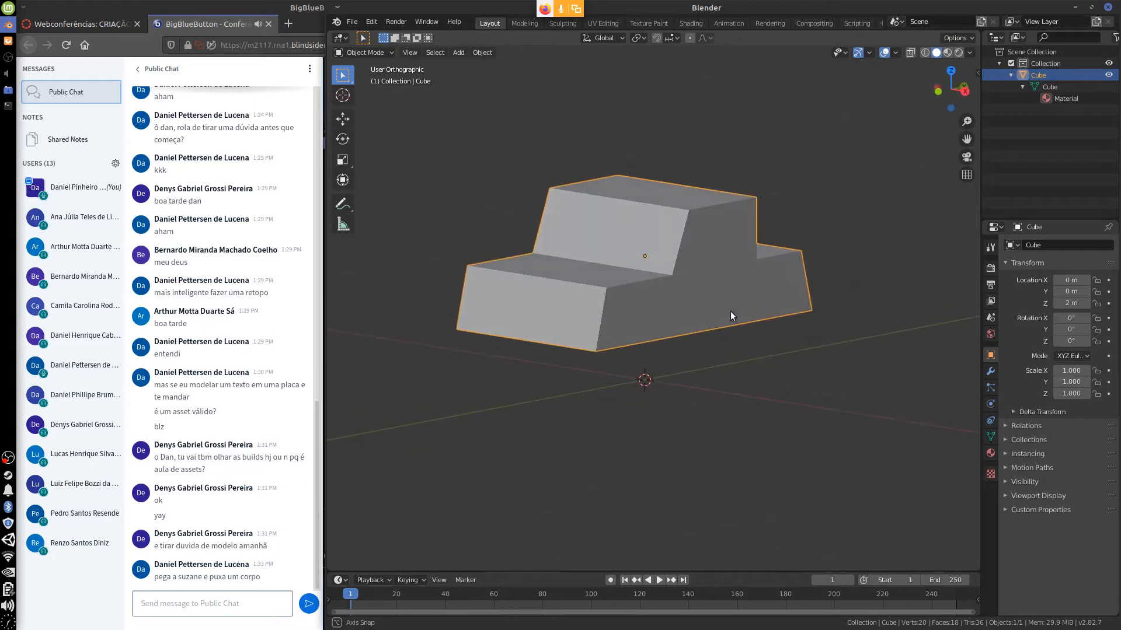
double_click(1038, 74)
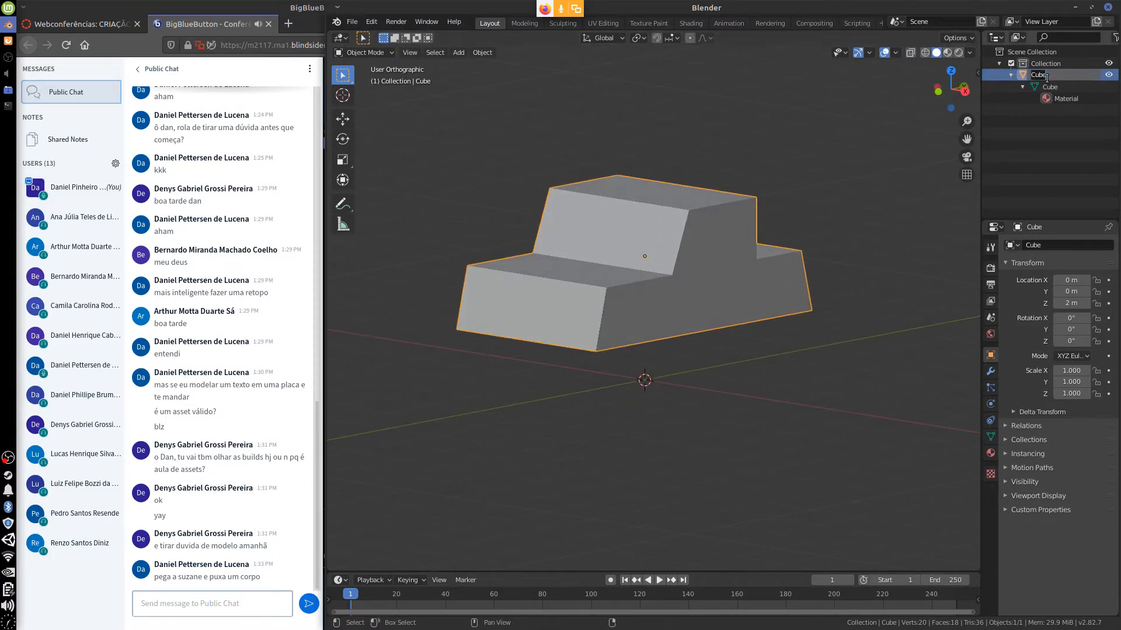
text(CHASSI)
key(Return)
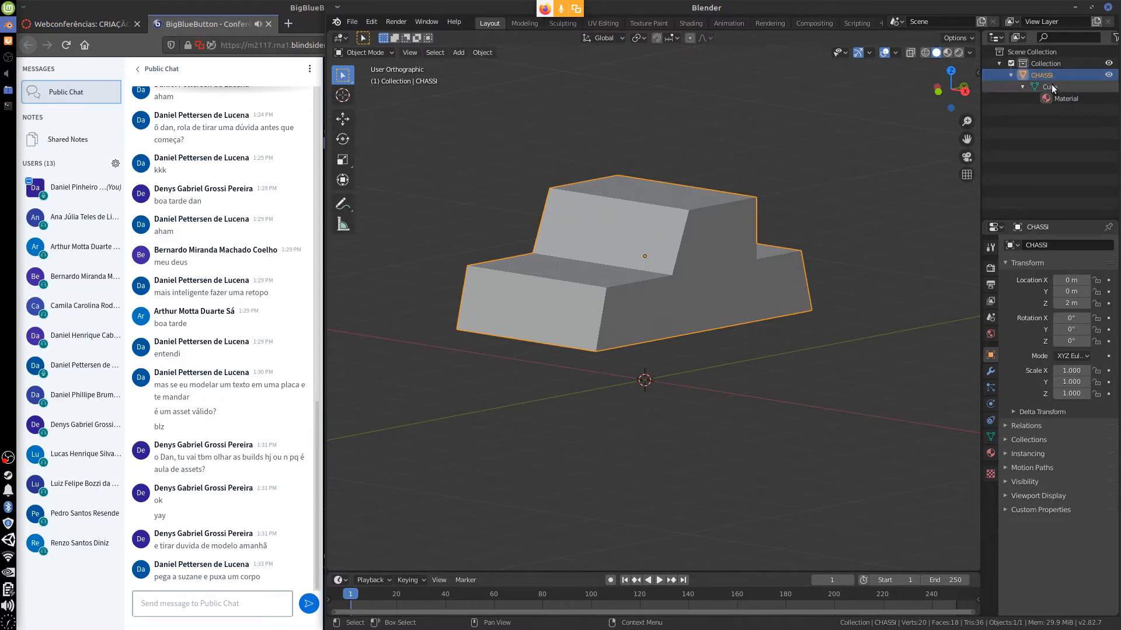
Step: Rename the car body's mesh data to CHASII and go back to Object Mode
double_click(1051, 86)
text(CHASSI)
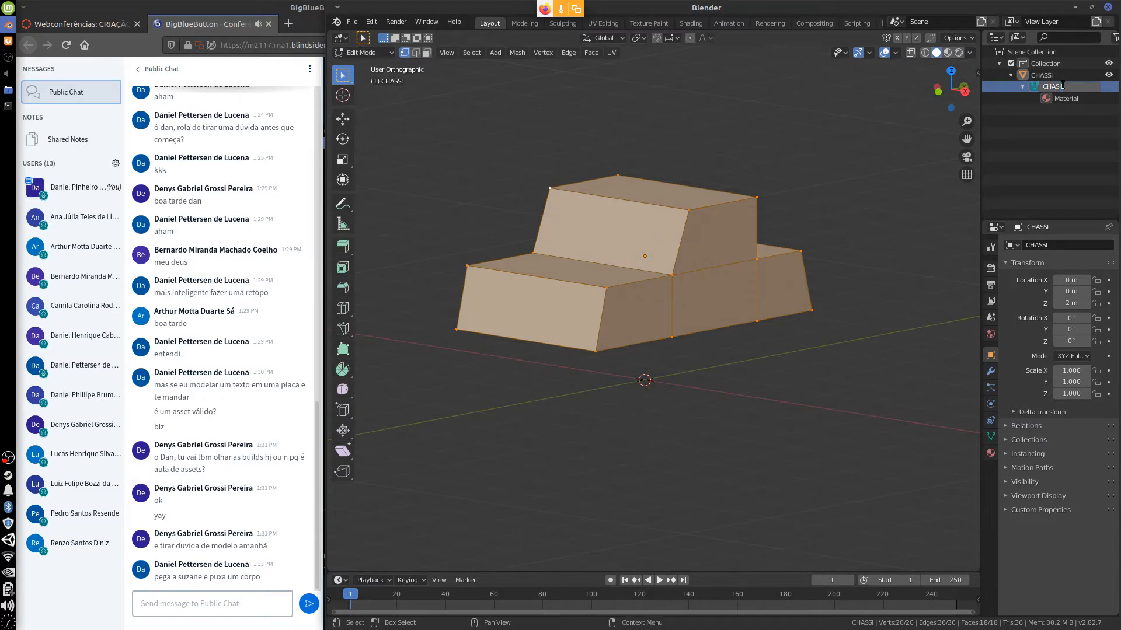
key(Return)
key(Tab)
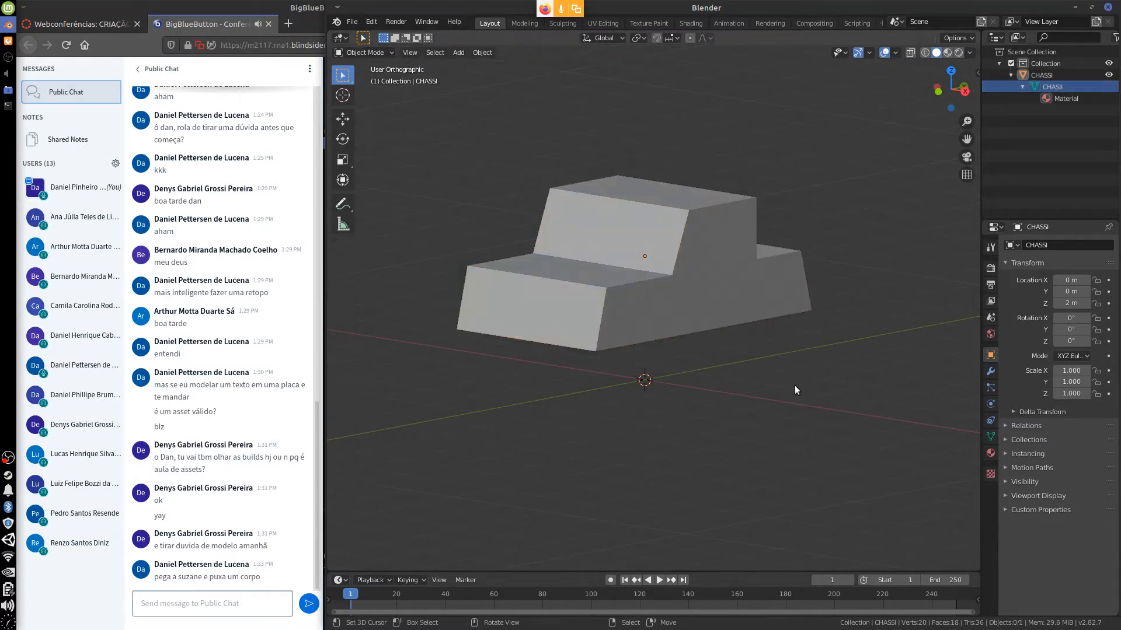
click(791, 380)
Step: Narrow the cabin roof by scaling its four top vertices to about 0.9 along X, and return to Object Mode
key(KP_1)
middle_drag(811, 313, 733, 332)
key(KP_1)
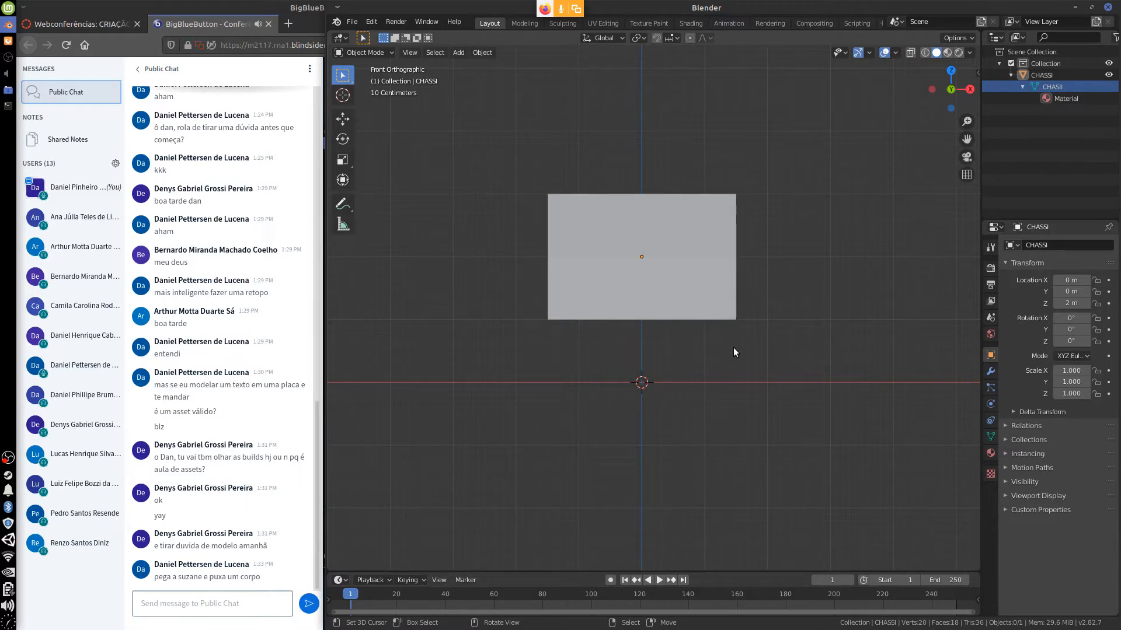
key(Tab)
middle_drag(760, 228, 723, 224)
click(723, 224)
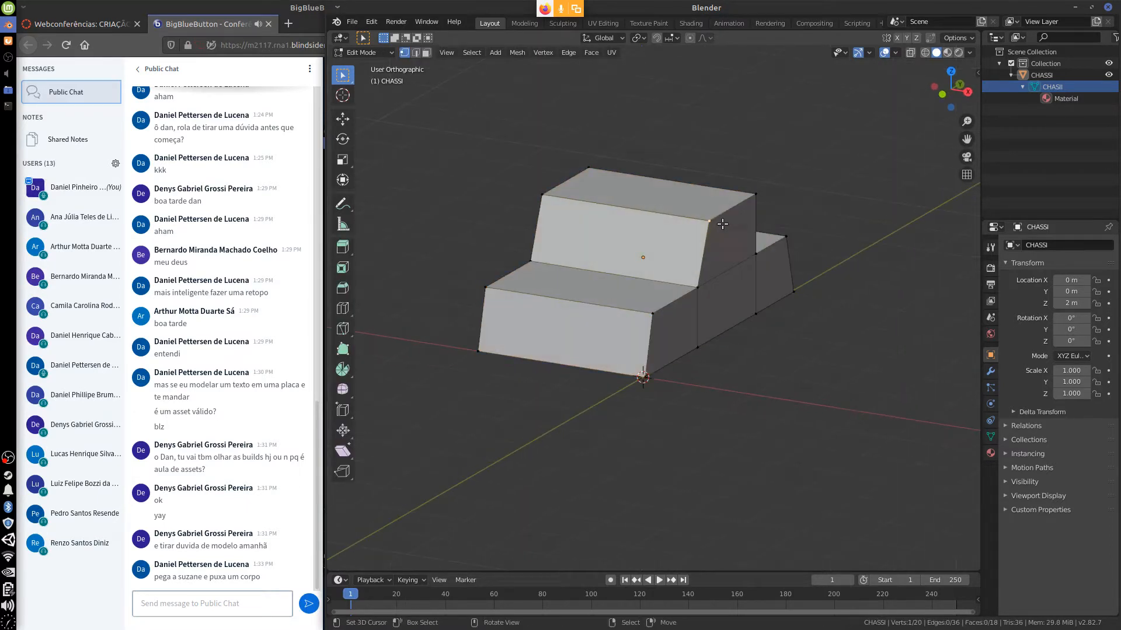
shift+click(756, 194)
shift+click(543, 194)
shift+click(588, 168)
middle_drag(668, 201, 729, 210)
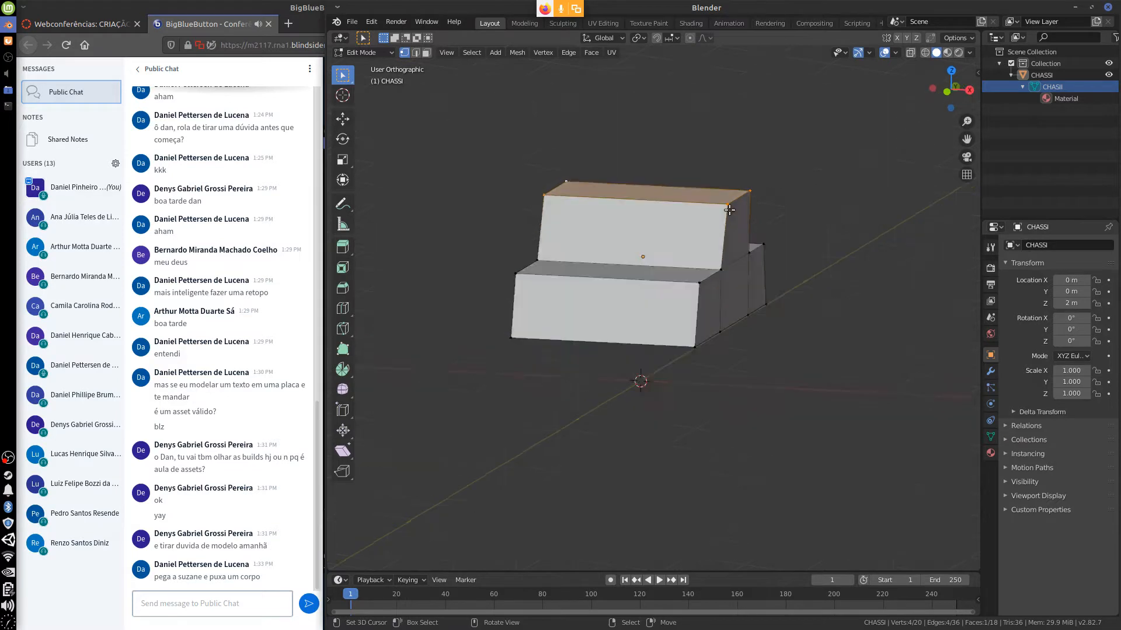
key(KP_1)
key(s)
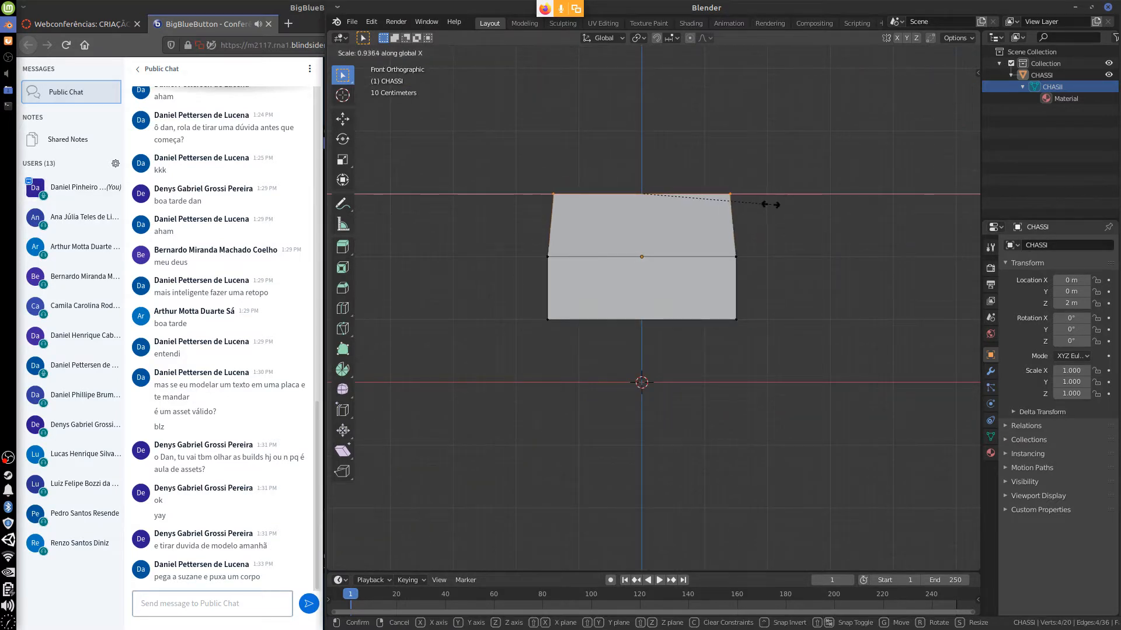
ctrl+click(766, 207)
key(Tab)
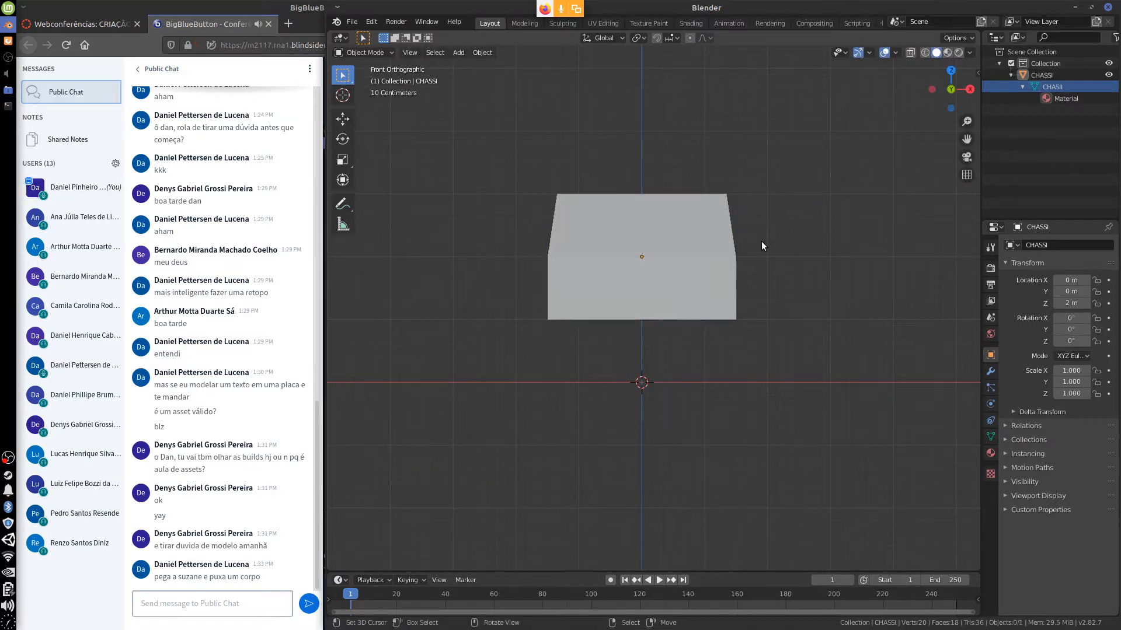
Step: Handwrite the annotation "RIG" in the empty space beside the car and circle it
middle_drag(804, 286, 692, 366)
shift+middle_drag(816, 317, 751, 328)
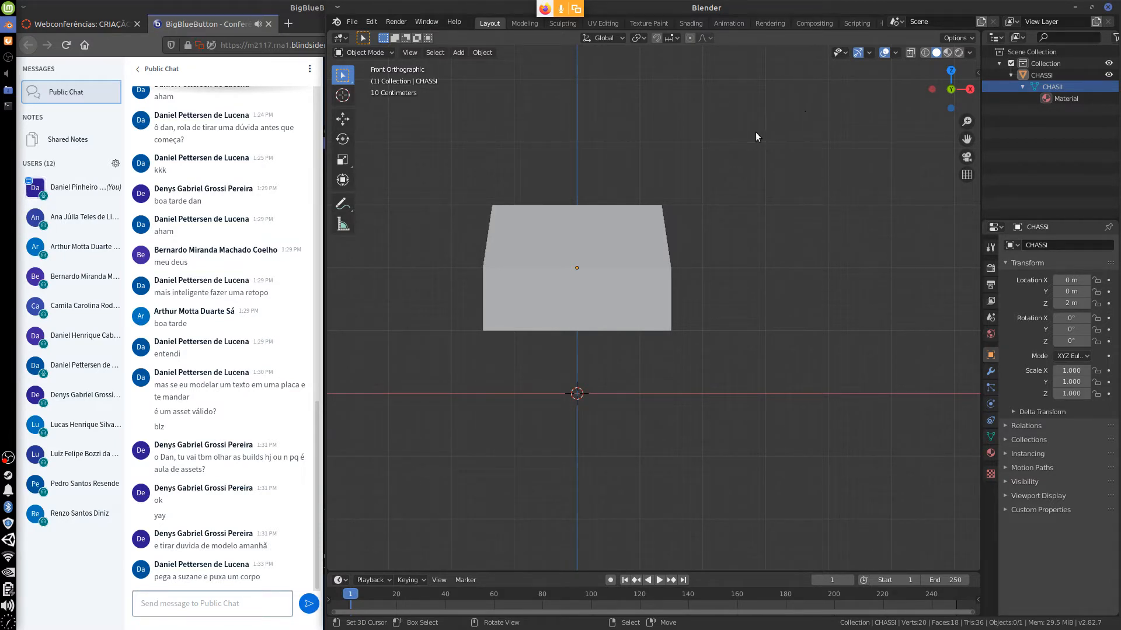
mouse_move(752, 130)
mouse_down()
mouse_move(757, 153)
mouse_move(806, 156)
mouse_up()
mouse_move(795, 105)
mouse_down()
mouse_move(782, 192)
mouse_move(740, 131)
mouse_up()
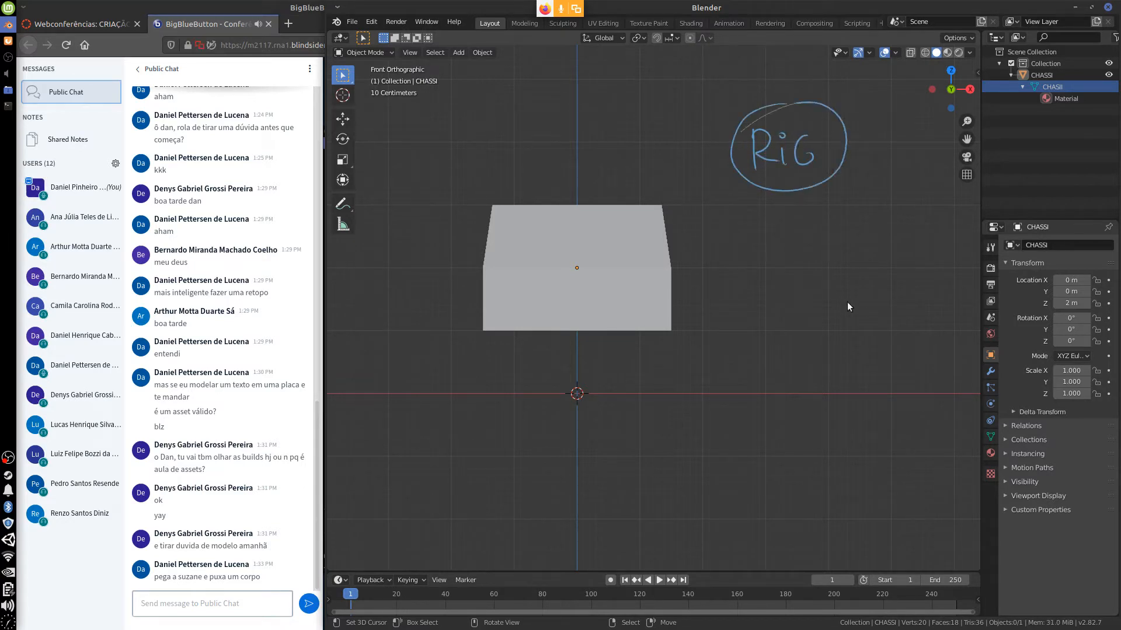
Step: Draw an arrow downward from the circled RIG and handwrite "QUALQUER SISTEMA DE CONTROLE" beneath it
mouse_move(790, 192)
mouse_down()
mouse_move(793, 232)
mouse_move(801, 212)
mouse_up()
drag(772, 249, 781, 276)
mouse_move(782, 251)
mouse_down()
mouse_move(799, 250)
mouse_move(813, 276)
mouse_up()
mouse_move(797, 266)
mouse_down()
mouse_move(827, 260)
mouse_move(842, 274)
mouse_move(853, 259)
mouse_move(868, 266)
mouse_move(881, 255)
mouse_up()
drag(813, 286, 794, 315)
mouse_move(820, 299)
mouse_down()
mouse_move(822, 313)
mouse_move(844, 313)
mouse_move(851, 299)
mouse_up()
click(822, 287)
drag(853, 300, 897, 296)
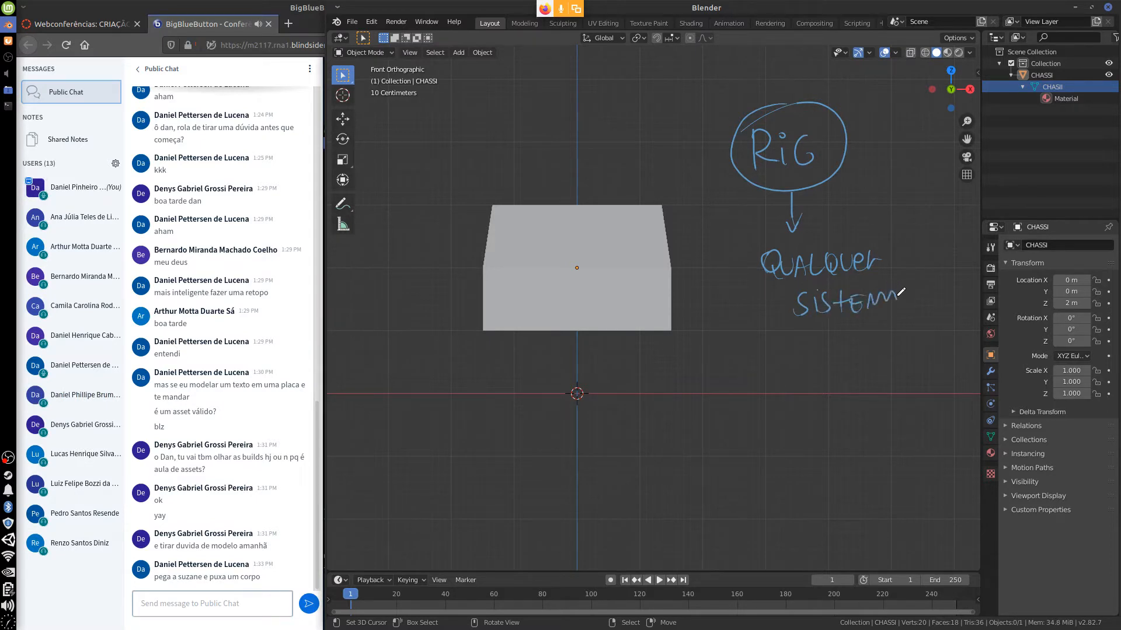
drag(812, 338, 811, 358)
drag(812, 337, 812, 357)
mouse_move(827, 350)
mouse_down()
mouse_move(837, 354)
mouse_move(814, 392)
mouse_up()
mouse_move(823, 381)
mouse_down()
mouse_move(891, 386)
mouse_move(915, 374)
mouse_up()
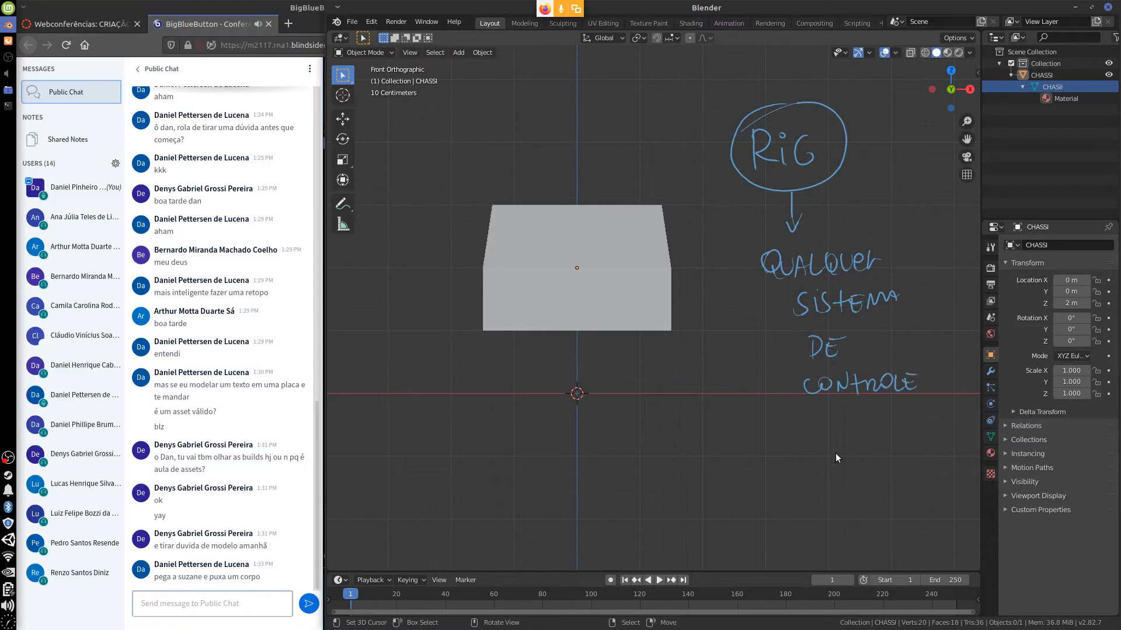
Step: Handwrite "P/ ANIMAÇÃO OU INTERAÇÃO" beneath the word CONTROLE in the RIG annotation
drag(813, 424, 816, 433)
drag(826, 438, 836, 417)
mouse_move(915, 435)
mouse_down()
mouse_move(936, 418)
mouse_move(935, 436)
mouse_up()
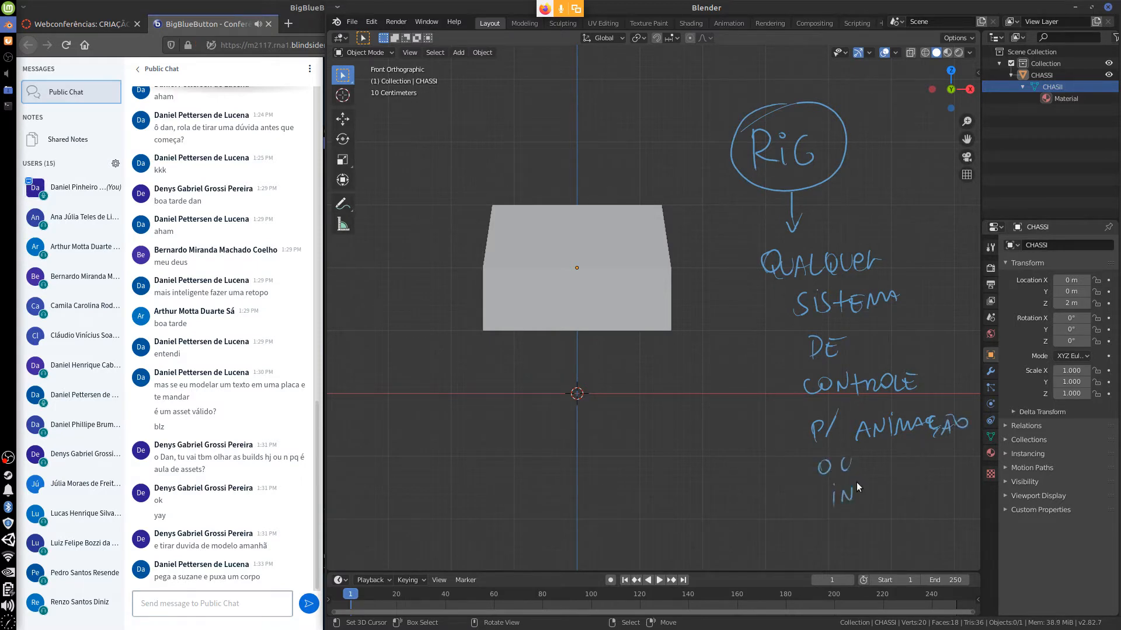
drag(872, 483, 883, 496)
mouse_move(872, 481)
mouse_down()
mouse_move(884, 479)
mouse_move(889, 496)
mouse_move(923, 489)
mouse_up()
drag(921, 490, 936, 488)
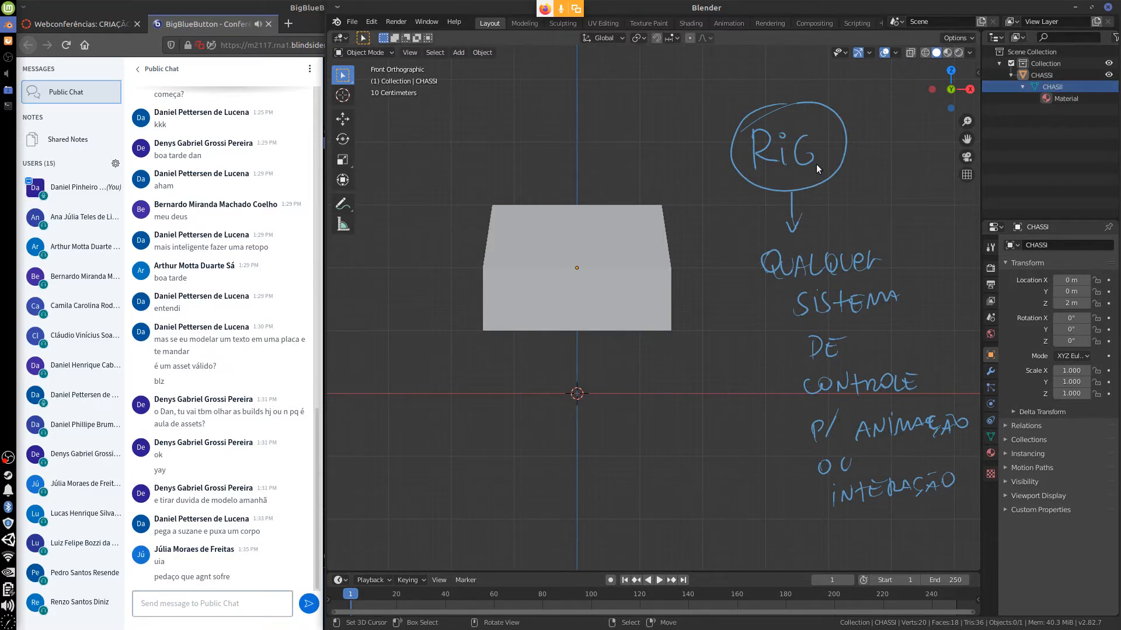
Step: Erase the whole handwritten RIG annotation beside the car
mouse_move(776, 136)
mouse_down()
mouse_move(793, 102)
mouse_move(803, 152)
mouse_move(770, 210)
mouse_move(890, 322)
mouse_move(929, 398)
mouse_move(963, 429)
mouse_move(957, 482)
mouse_move(852, 449)
mouse_up()
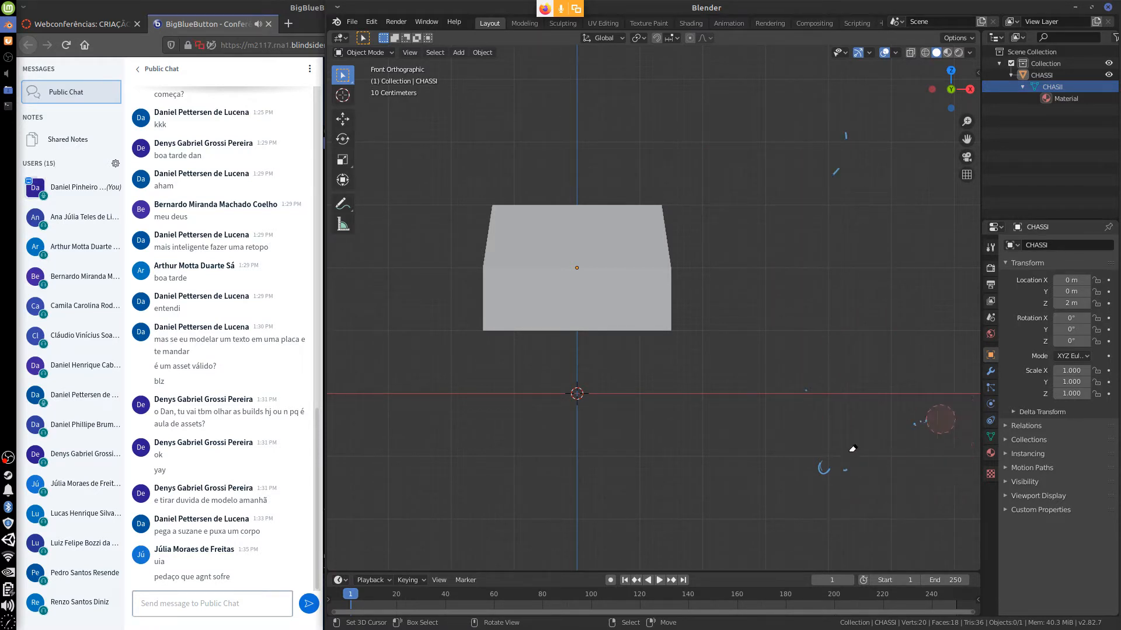
mouse_move(805, 373)
mouse_down()
mouse_move(851, 115)
mouse_move(842, 129)
mouse_up()
Step: Add a mesh cylinder at the world origin with 8 vertices and triangle-fan caps
key(KP_3)
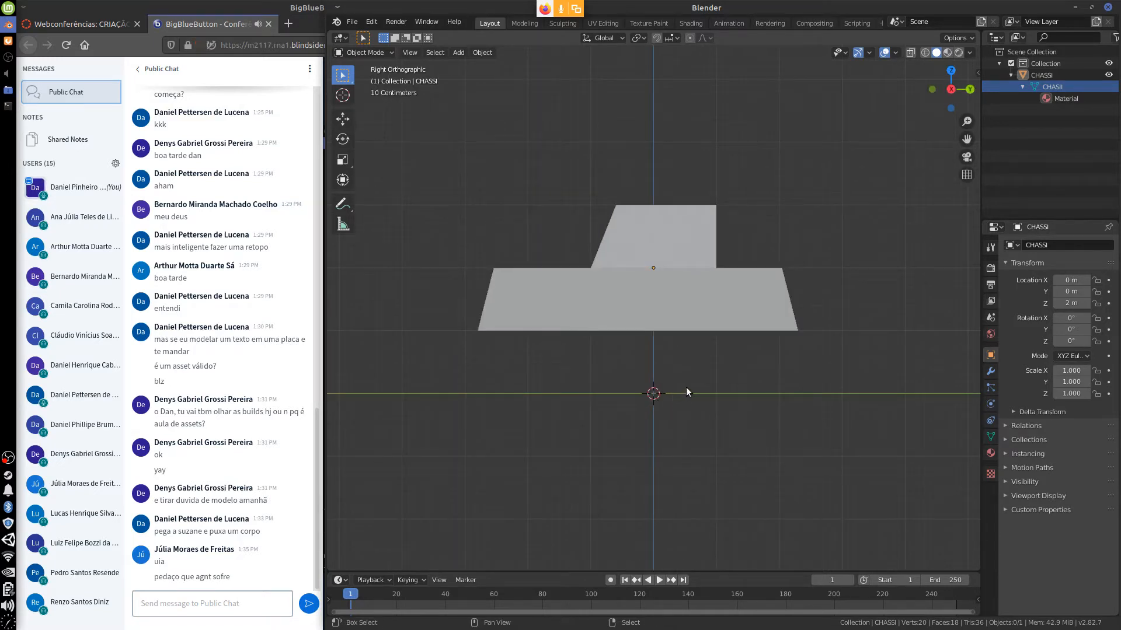
key(shift+a)
mouse_move(666, 339)
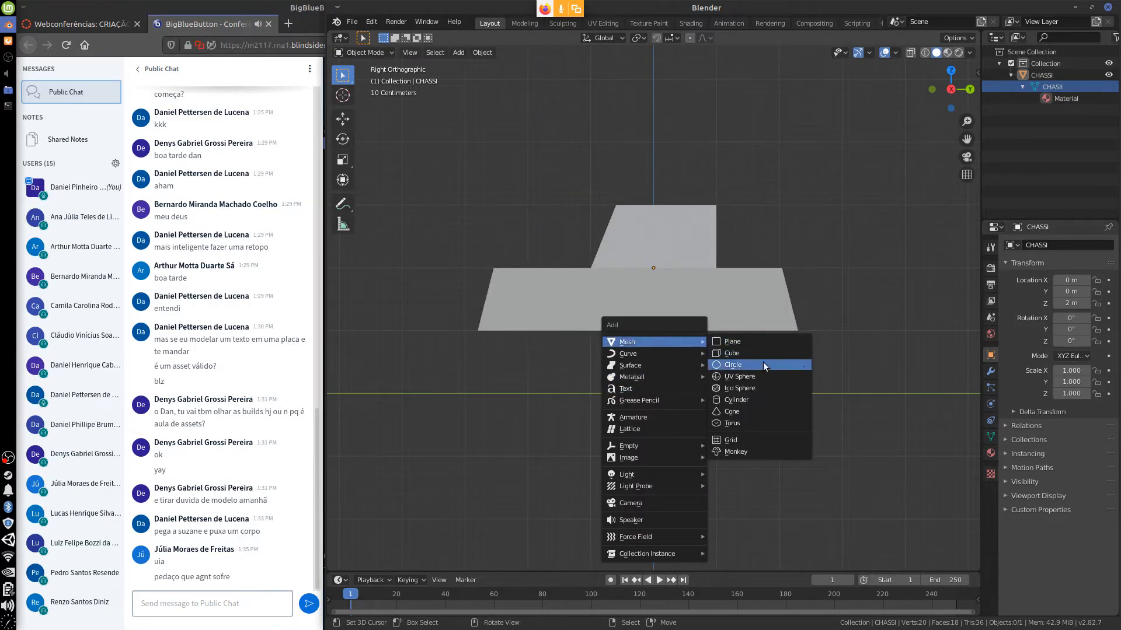
click(758, 400)
click(388, 562)
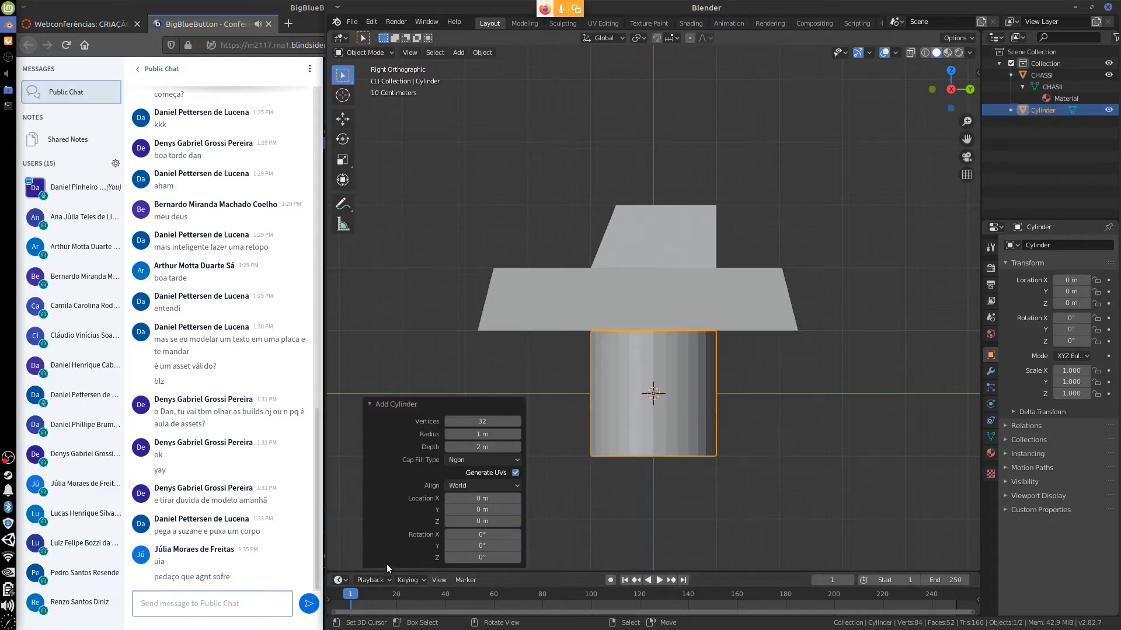
click(491, 420)
text(8)
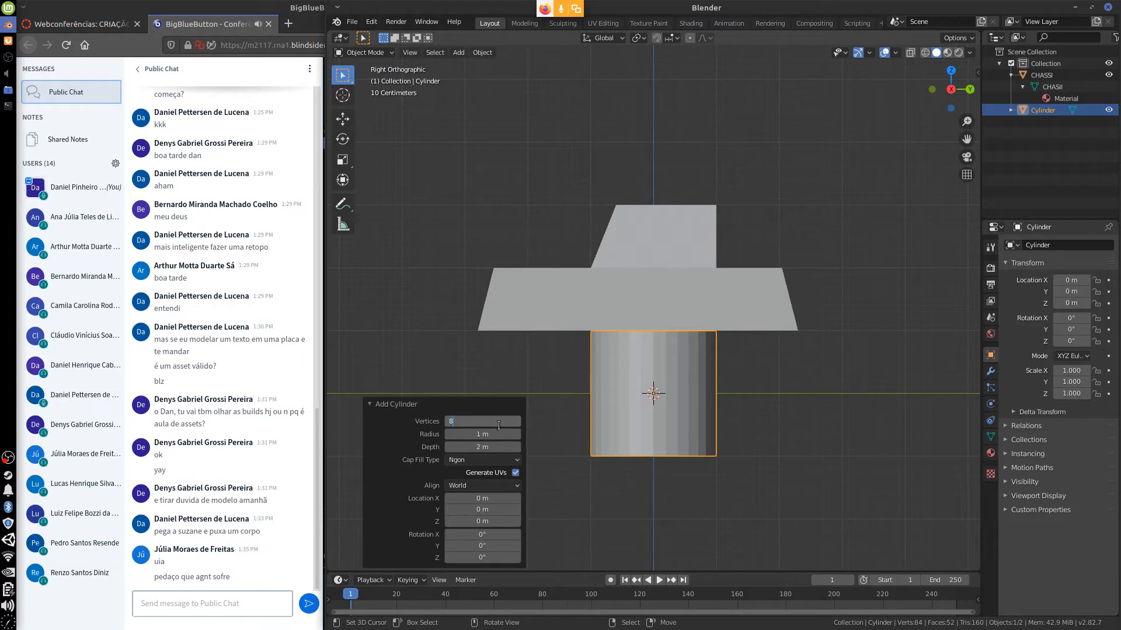
key(Return)
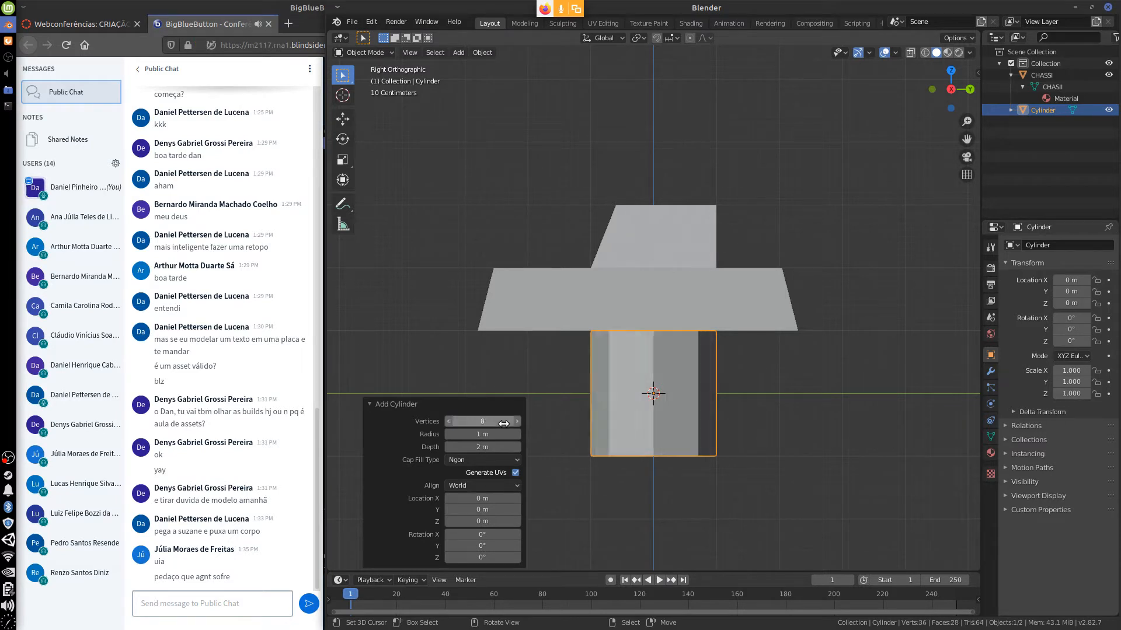
click(497, 460)
click(484, 498)
click(370, 404)
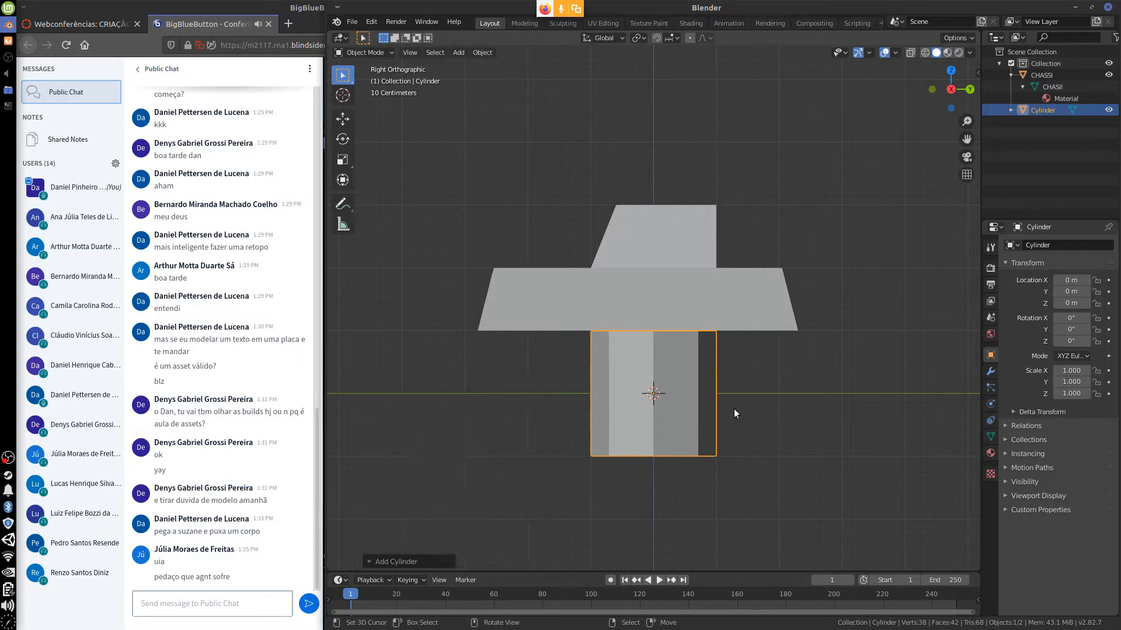
Step: Rotate the cylinder's mesh 90° in Edit Mode from the front view, laying its axis along X
key(KP_1)
key(Tab)
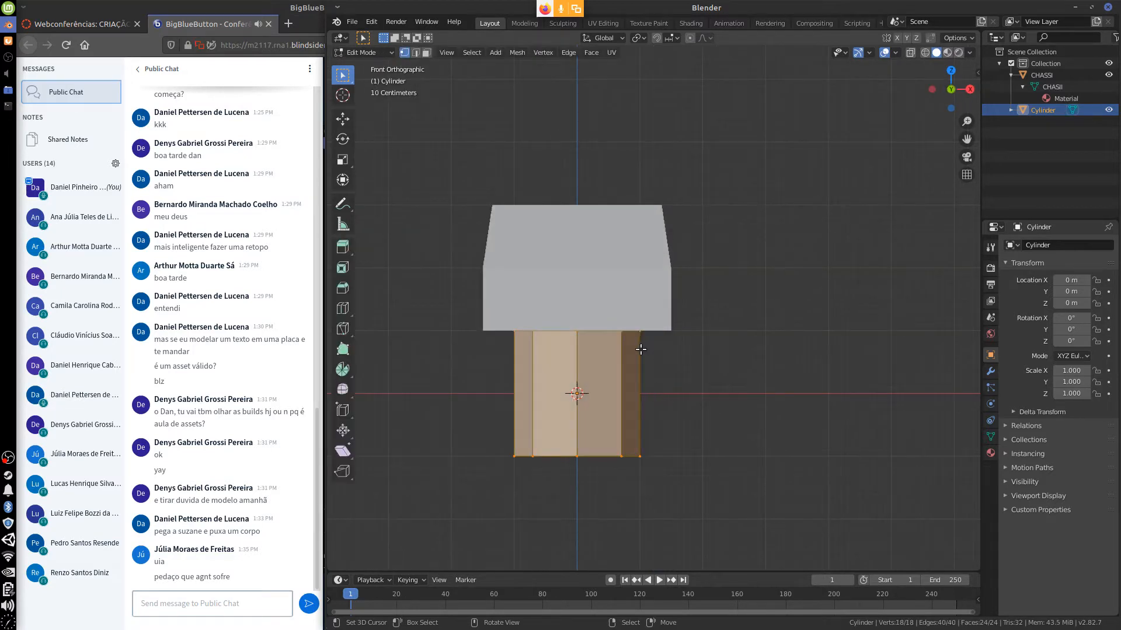
key(r)
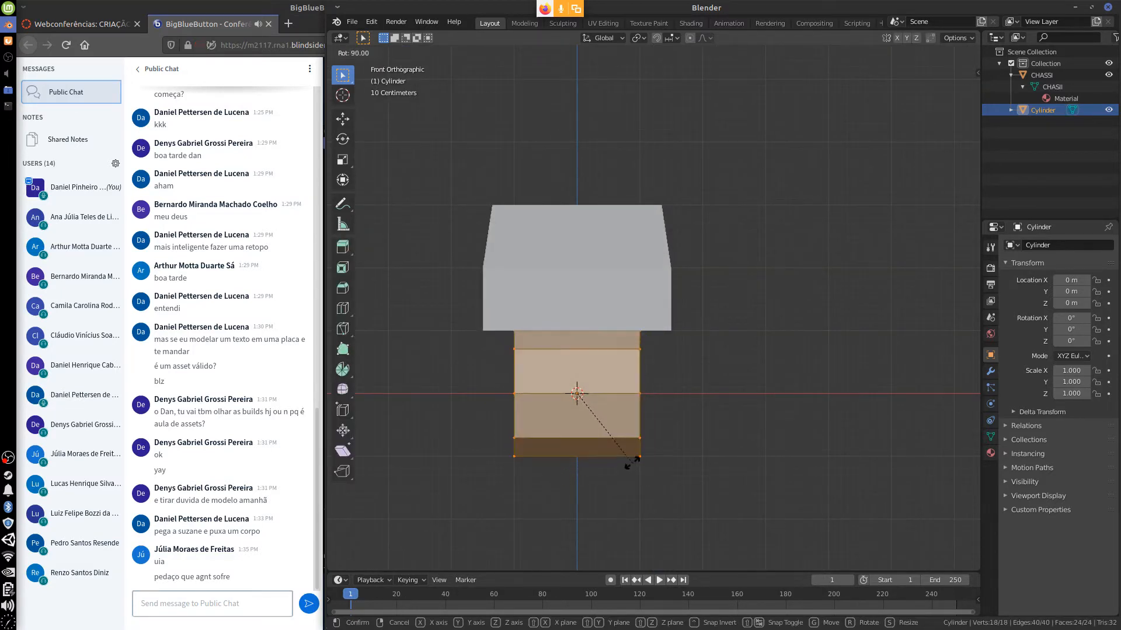
click(653, 438)
Step: Scale the cylinder's mesh to about half along X and then uniformly to 0.7, and return to Object Mode
key(s)
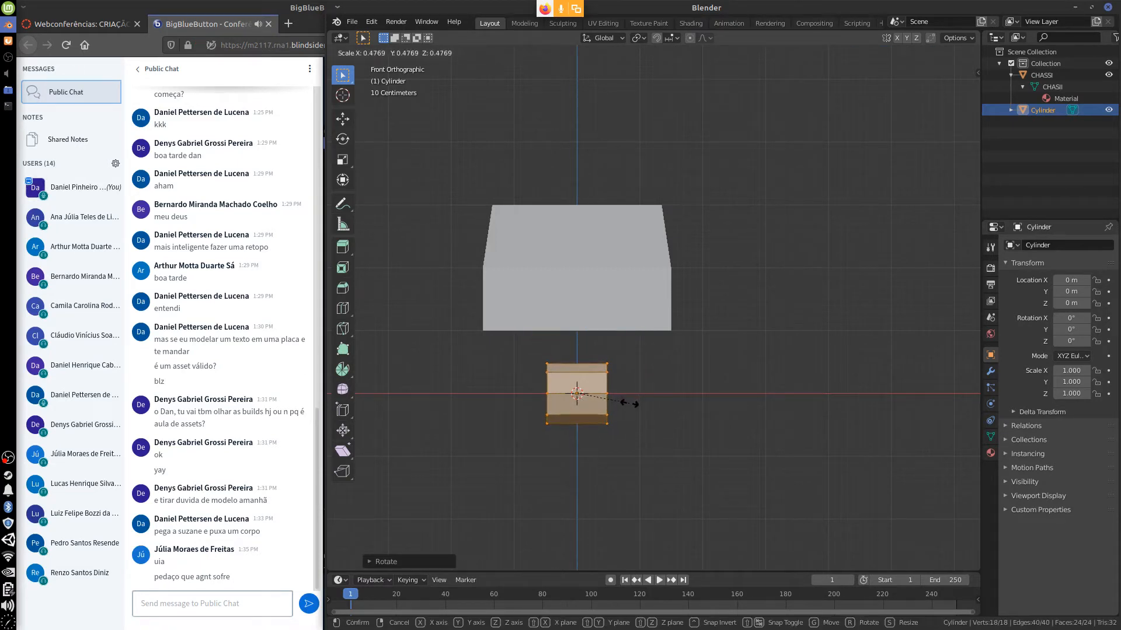
key(x)
click(633, 405)
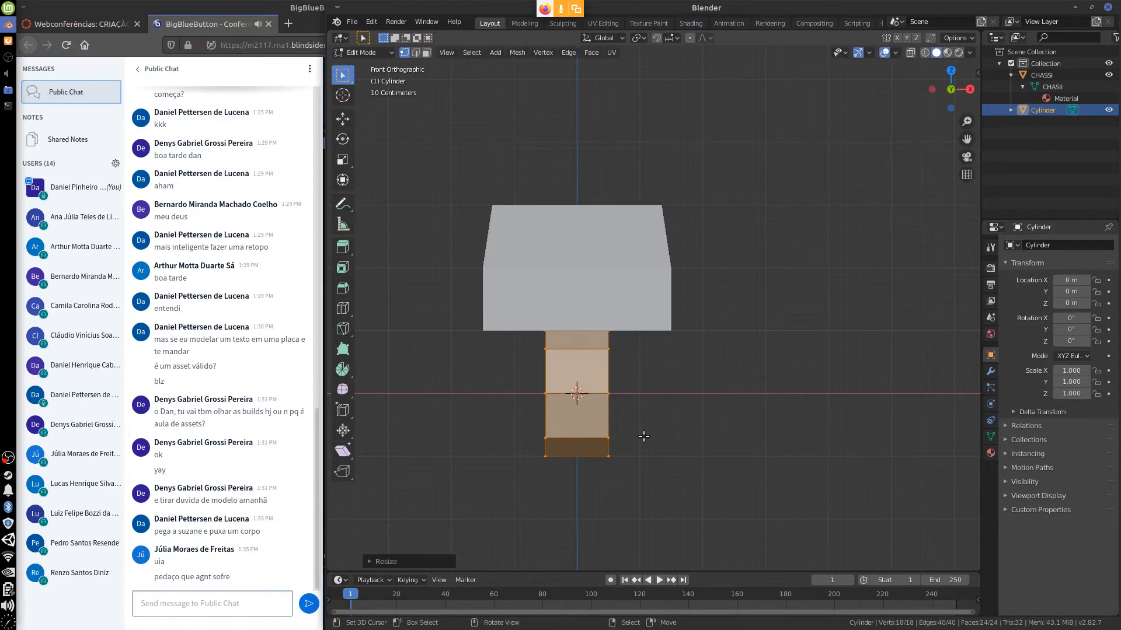
key(s)
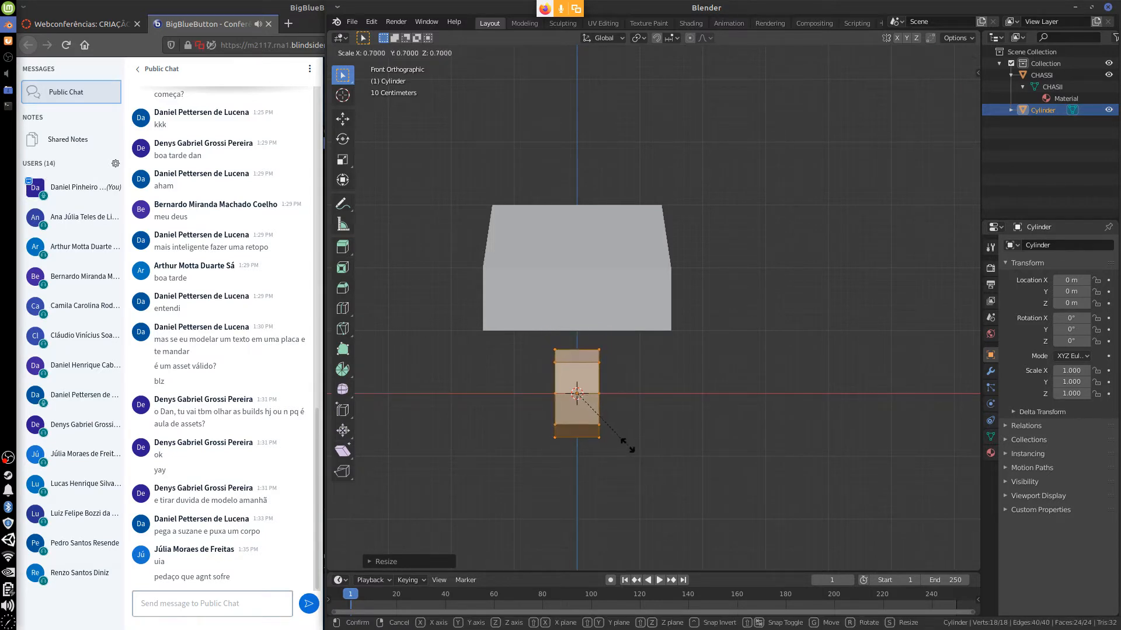
click(632, 442)
key(Tab)
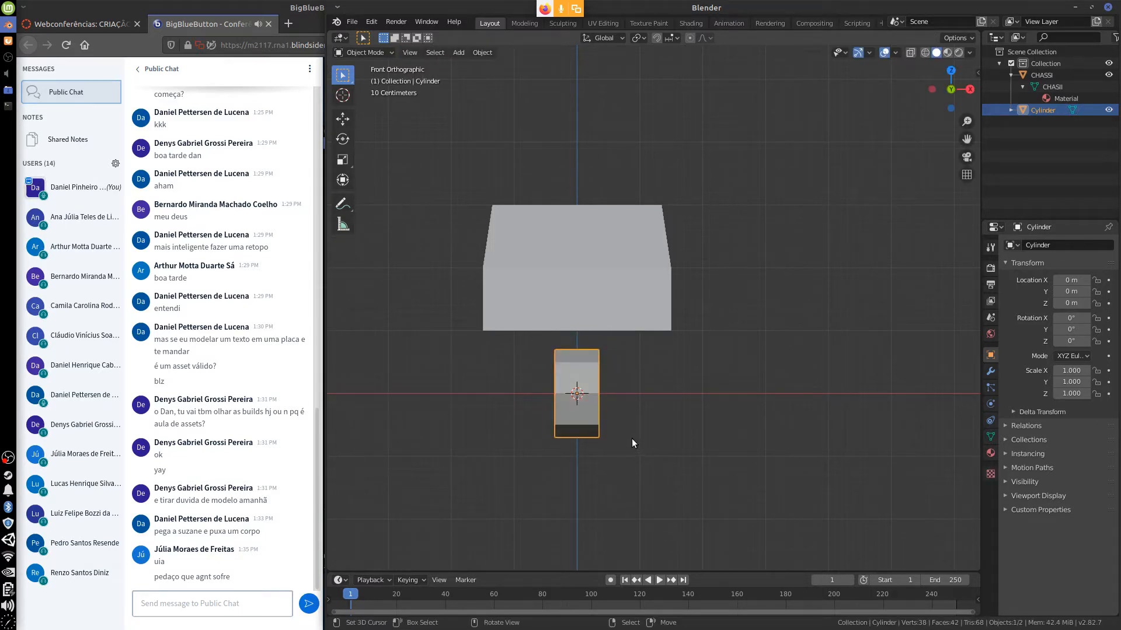
Step: Shrink the wheel's mesh to about 0.7 and place the wheel under one end of the car at about Y -1.76 m, Z 0.67 m
key(KP_3)
key(g)
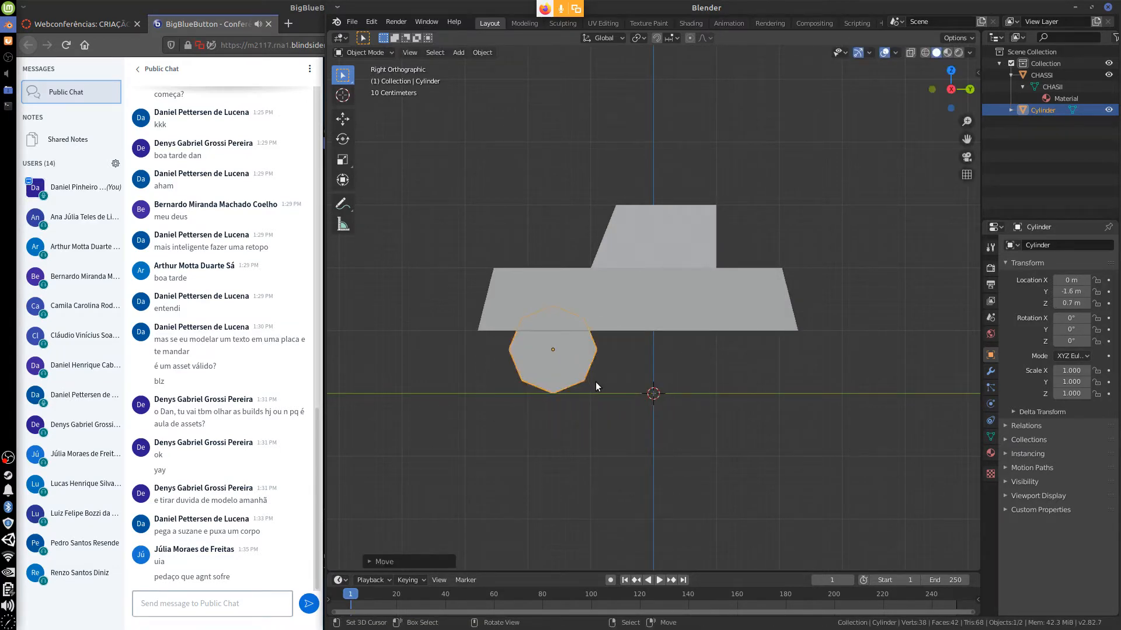
key(Tab)
key(s)
click(594, 381)
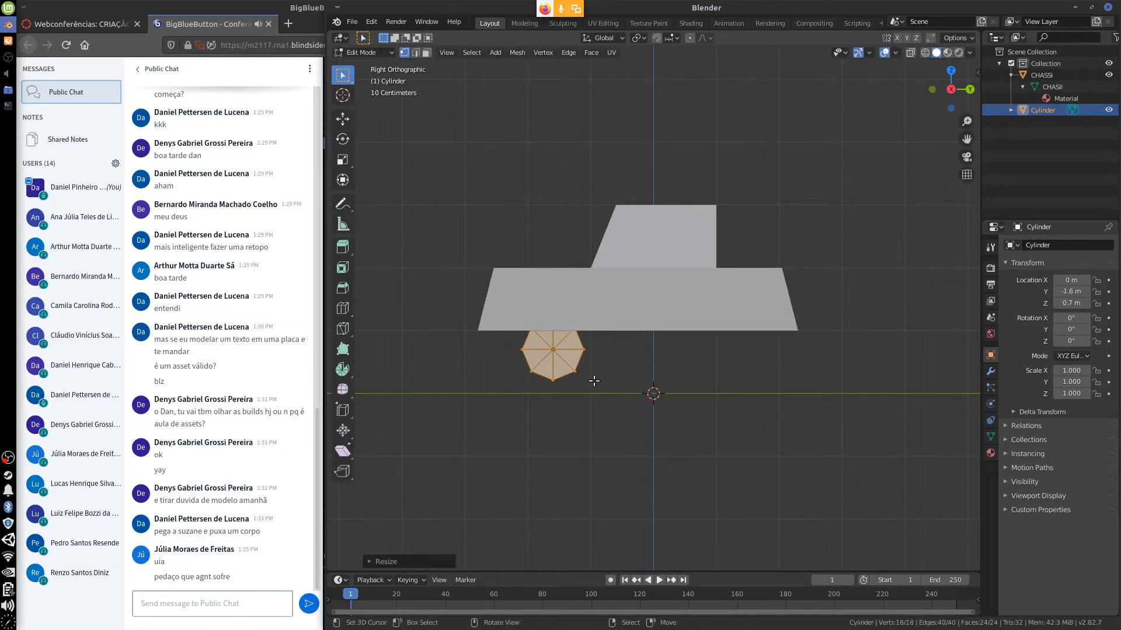
key(Tab)
key(g)
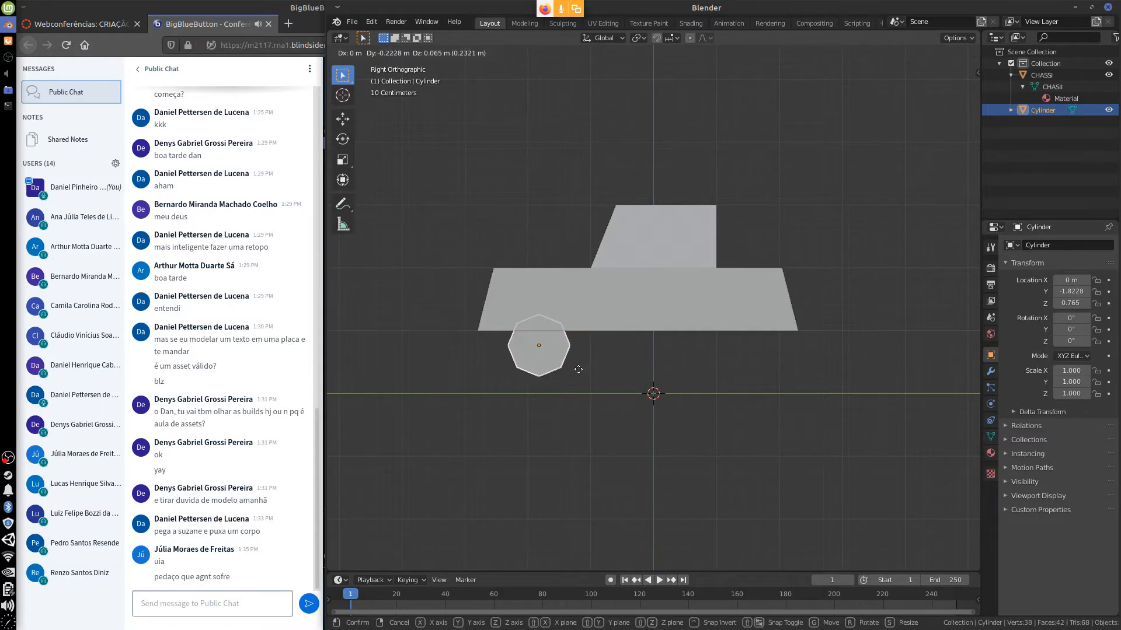
click(582, 382)
Step: Try rotating the wheel and the car body in turn about their own origins
key(r)
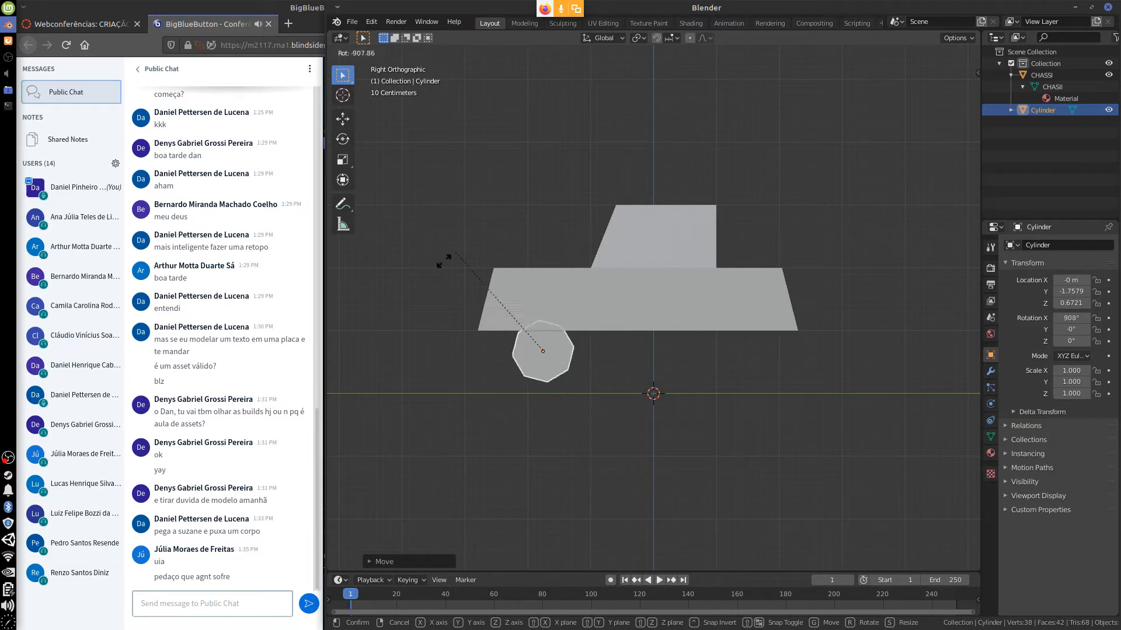
click(601, 284)
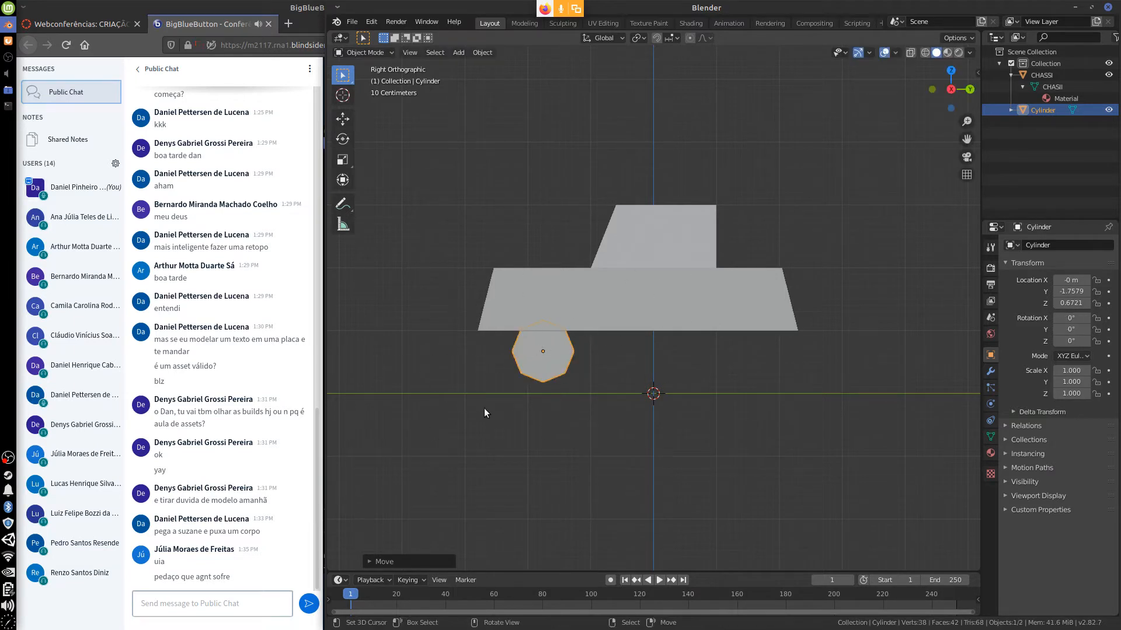
click(684, 300)
key(r)
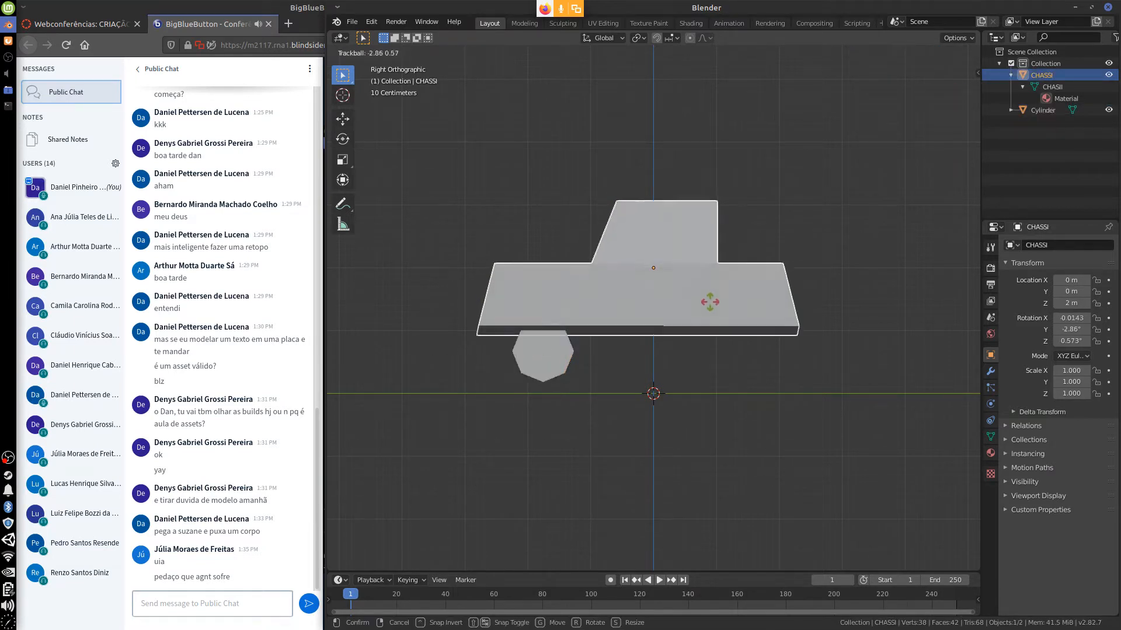
key(Escape)
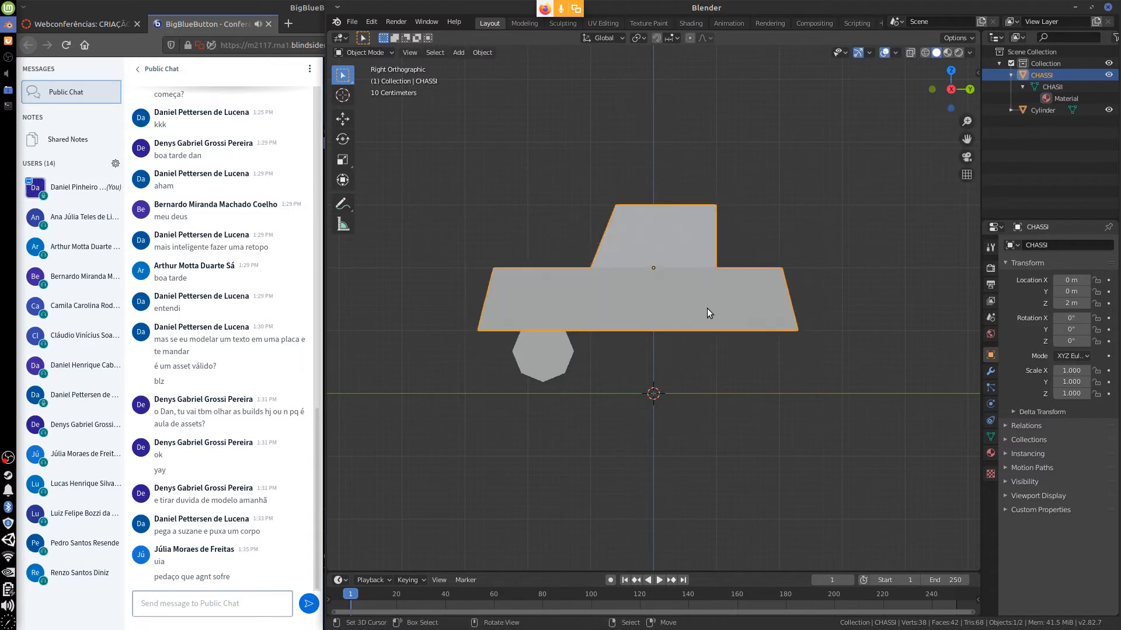
Step: Raise the car body's entire mesh along Z in Edit Mode until its underside is level with the object's origin, and return to Object Mode
key(KP_1)
key(Tab)
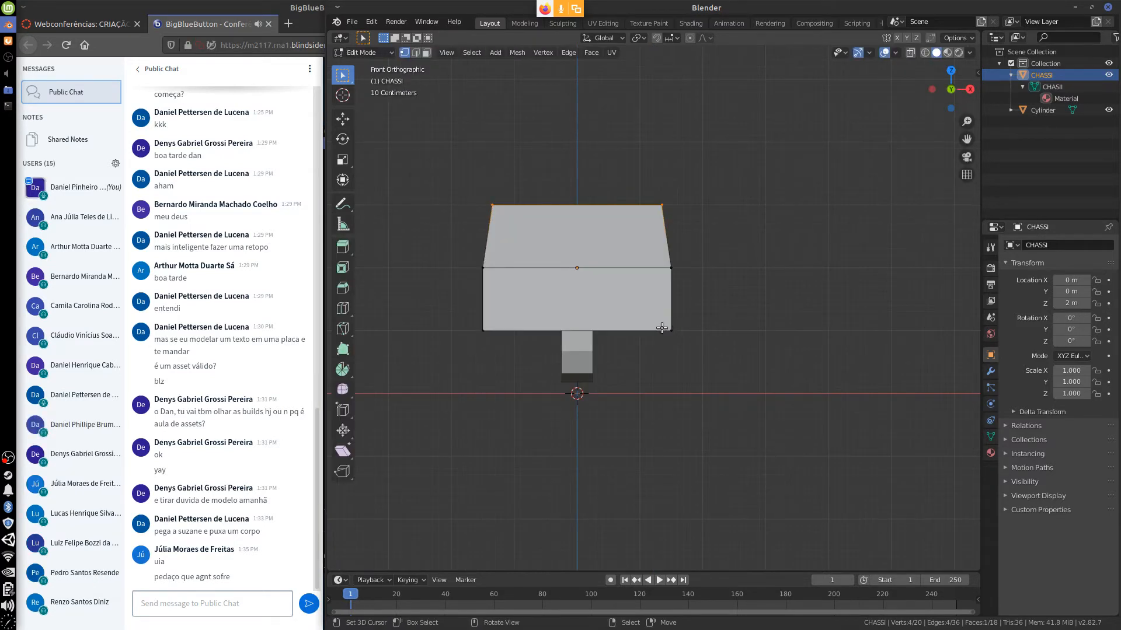
key(a)
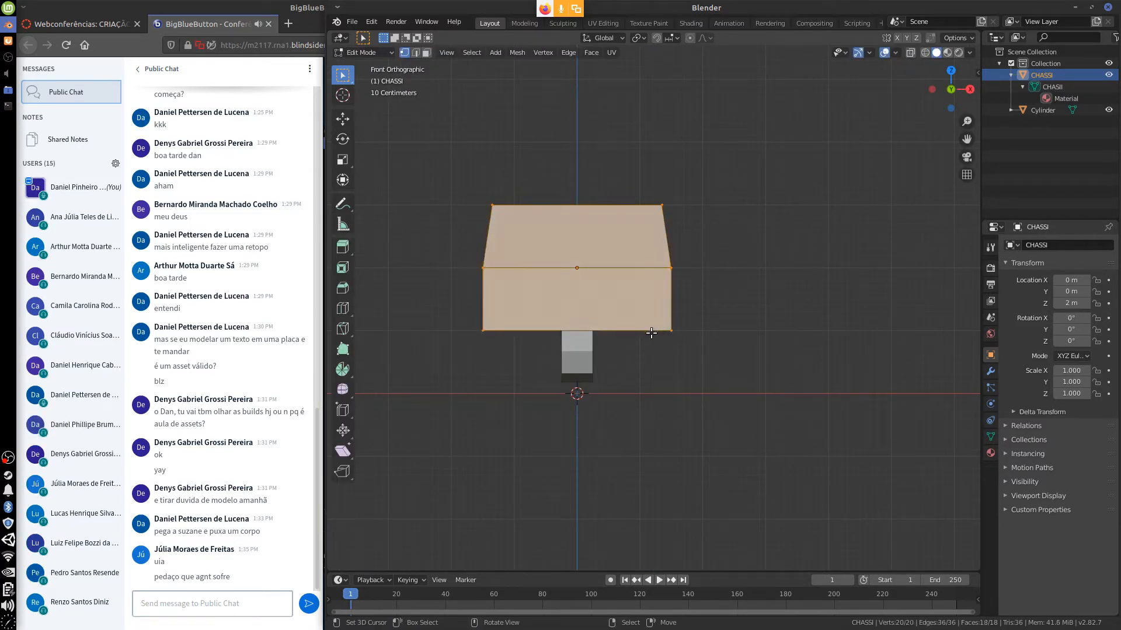
key(g)
key(z)
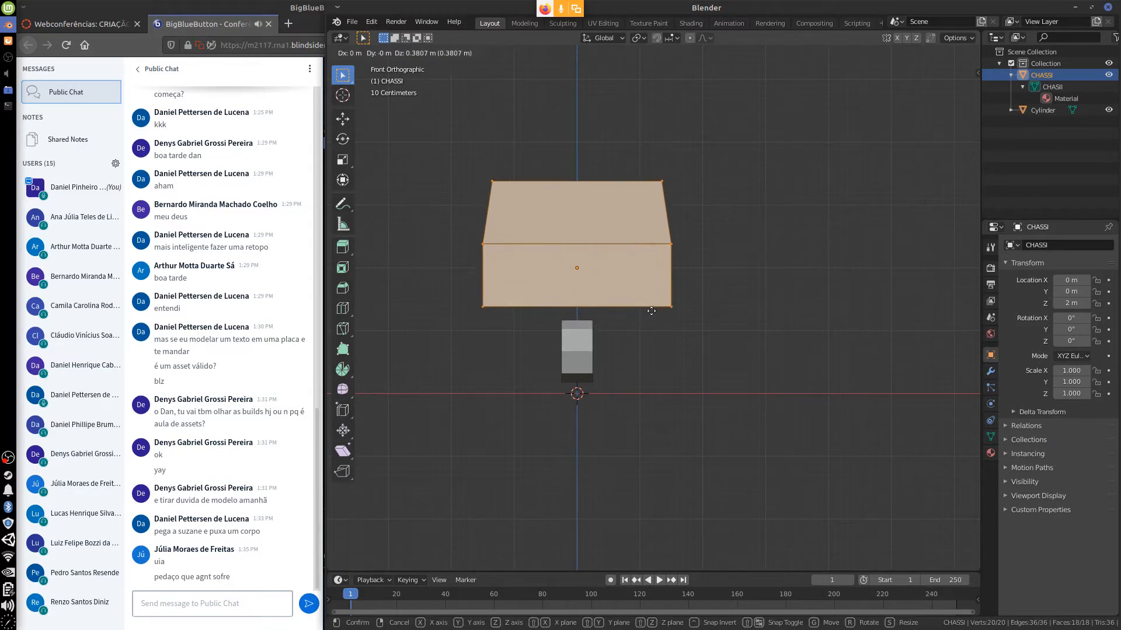
click(652, 277)
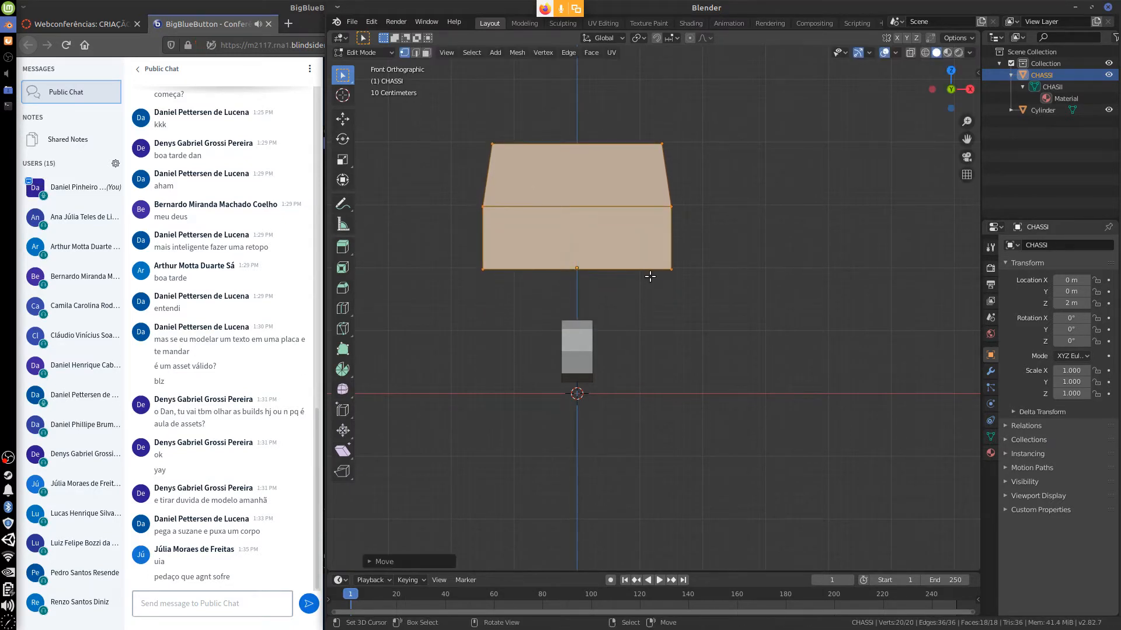
key(Tab)
Step: Lower the car body object 0.9 m along Z to 1.1 m and try a rotation about its origin
key(KP_3)
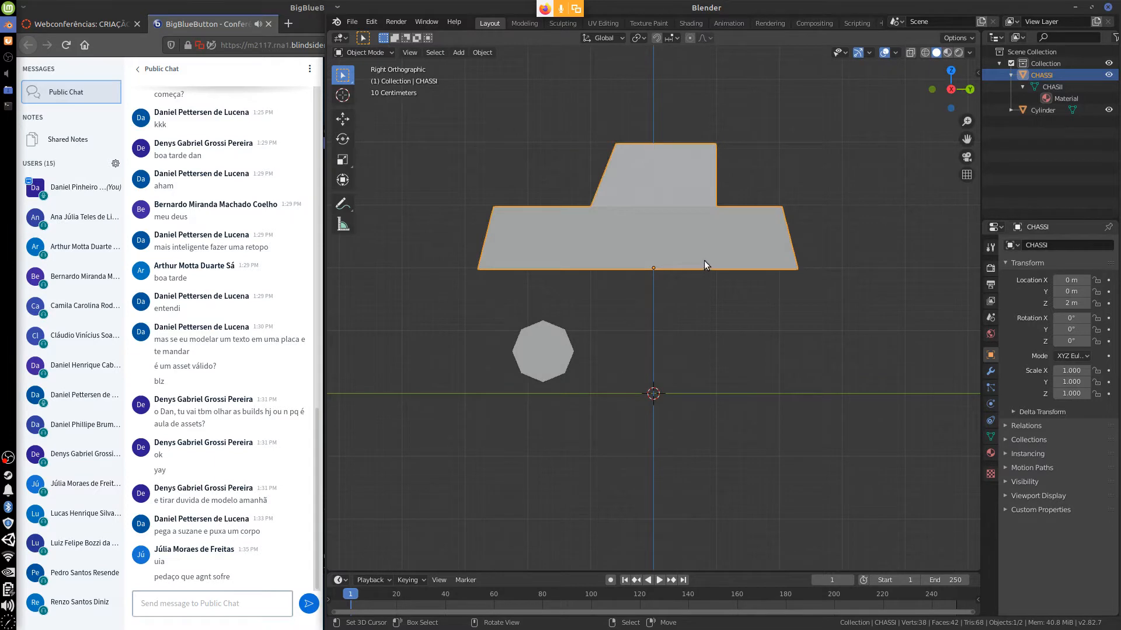
key(g)
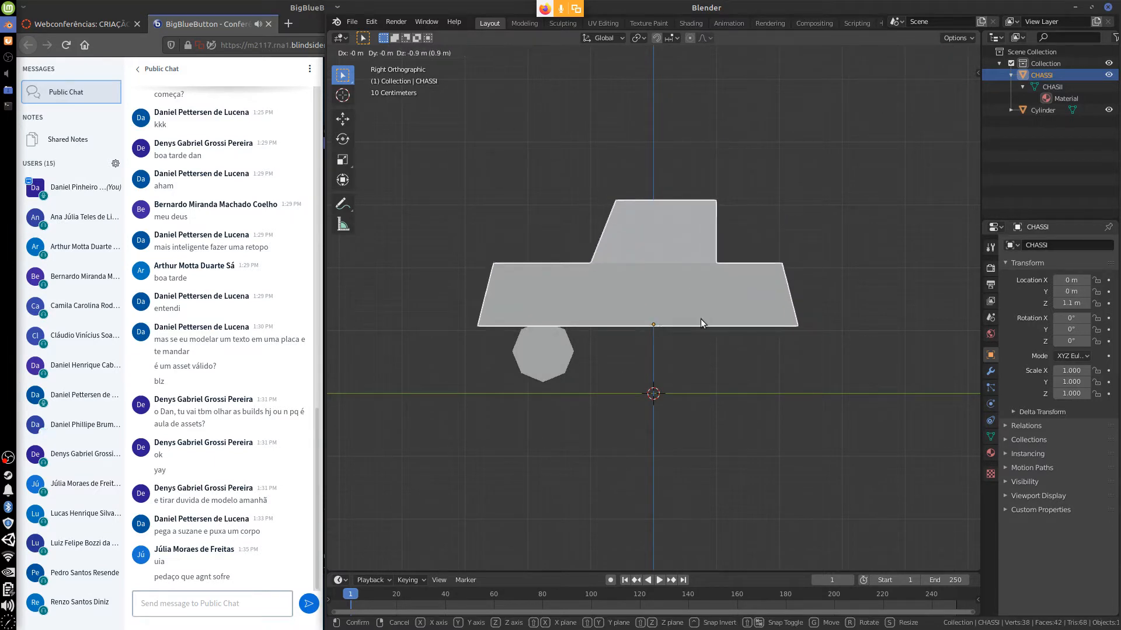
click(700, 319)
key(r)
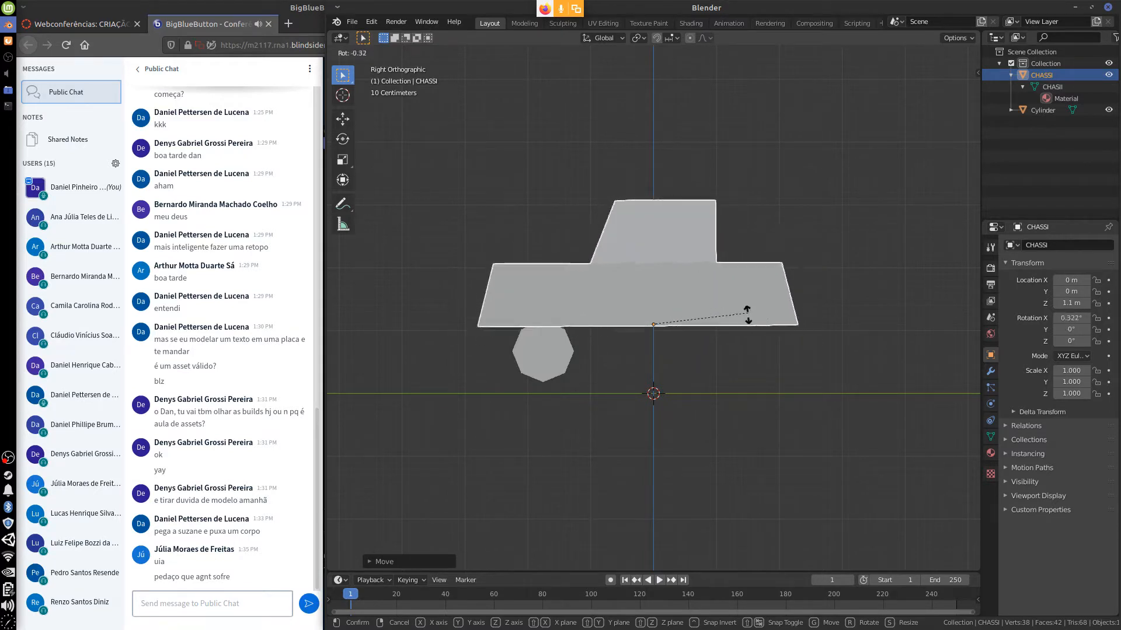
right_click(747, 313)
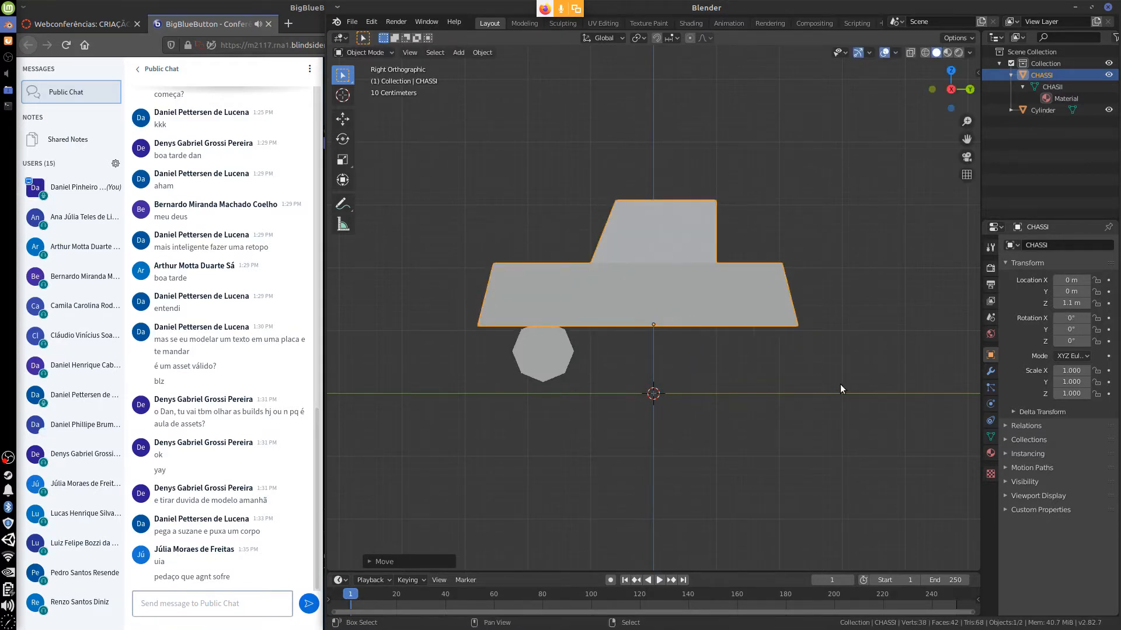
Step: Handwrite the annotation "ORIGIN" in the empty space above and beside the car
shift+middle_drag(839, 384, 779, 408)
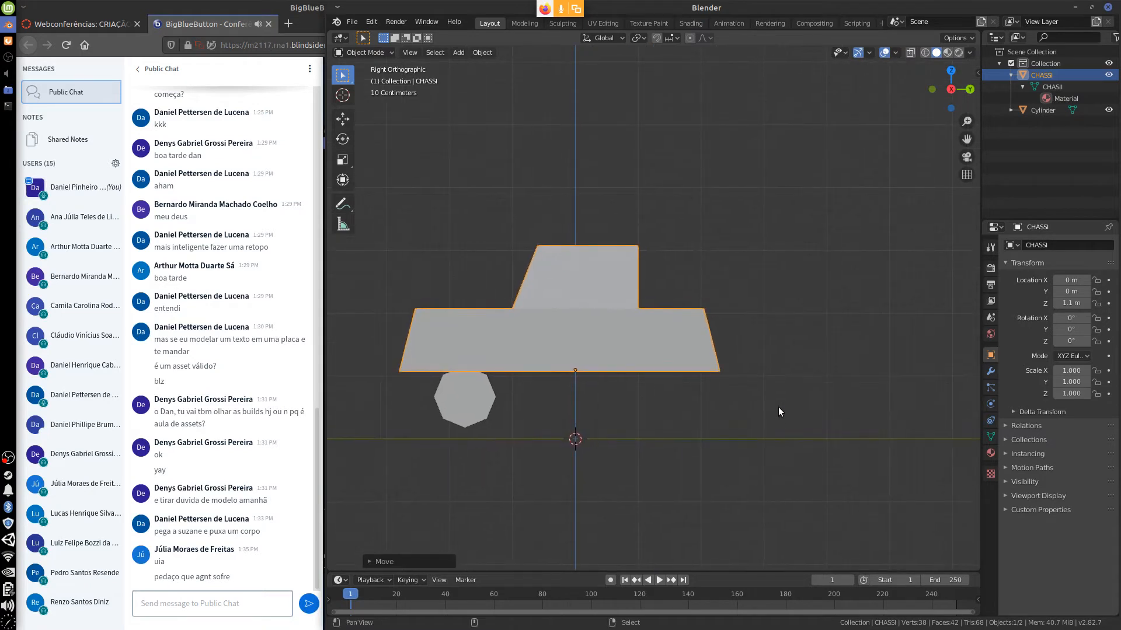
click(772, 142)
drag(799, 142, 818, 151)
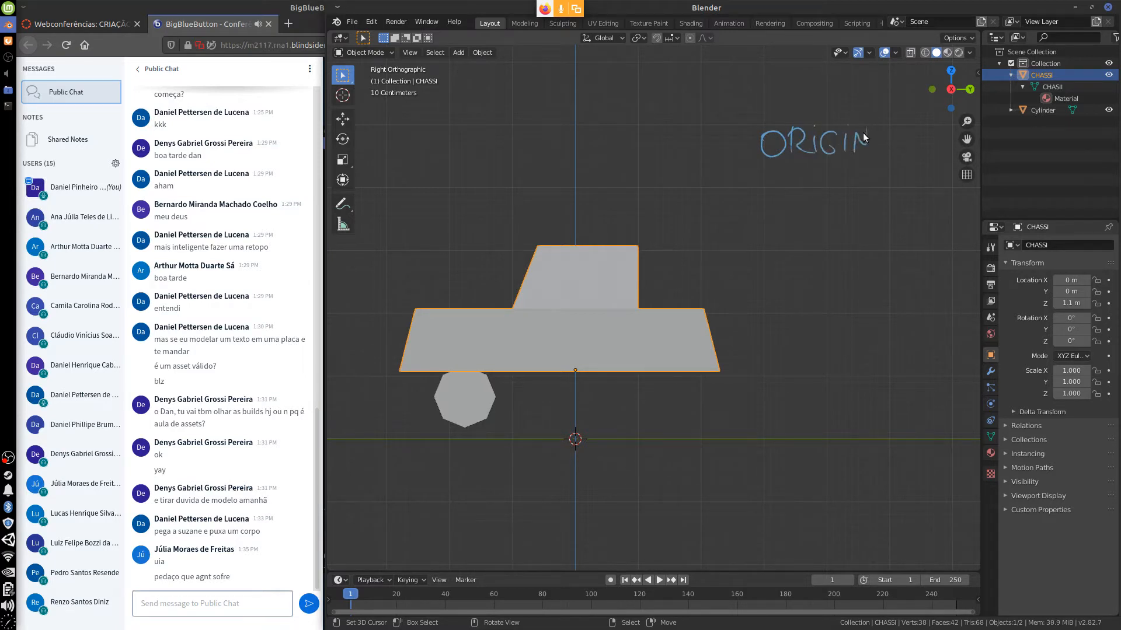
Step: Circle the car body's origin, draw an arrow from it to ORIGIN, and handwrite "1ª PREOCUPAÇÃO COM RIG" beneath that word
mouse_move(576, 357)
mouse_down()
mouse_move(576, 385)
mouse_move(664, 273)
mouse_move(761, 191)
mouse_move(750, 196)
mouse_move(803, 218)
mouse_move(938, 205)
mouse_move(951, 220)
mouse_move(946, 203)
mouse_move(964, 205)
mouse_up()
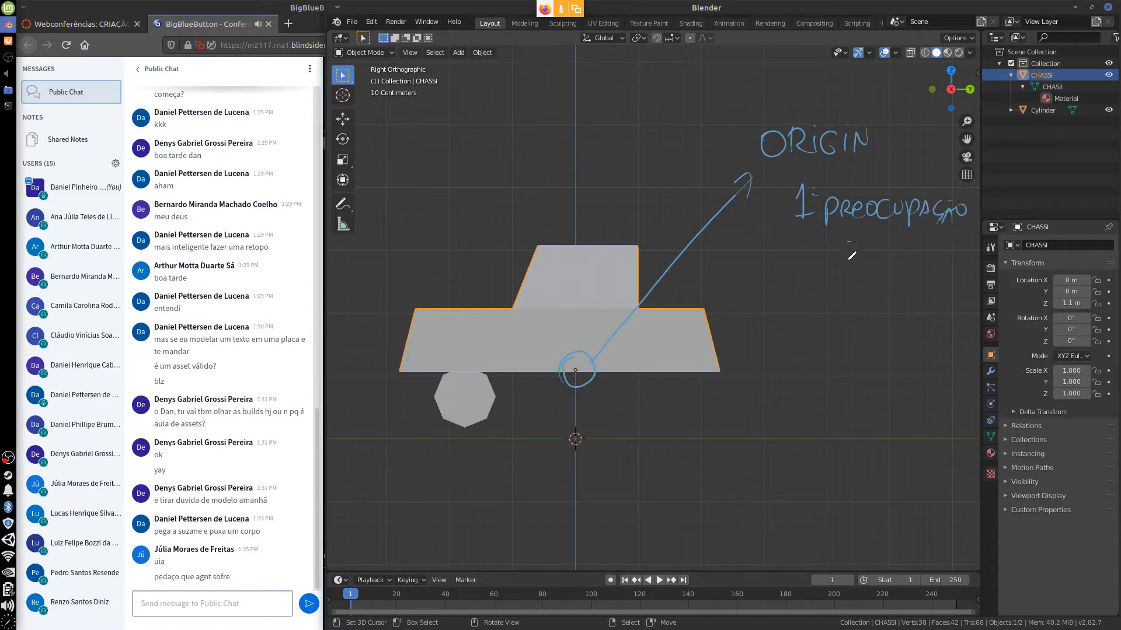
mouse_move(856, 244)
mouse_down()
mouse_move(887, 257)
mouse_move(847, 300)
mouse_move(861, 298)
mouse_up()
drag(866, 283, 866, 297)
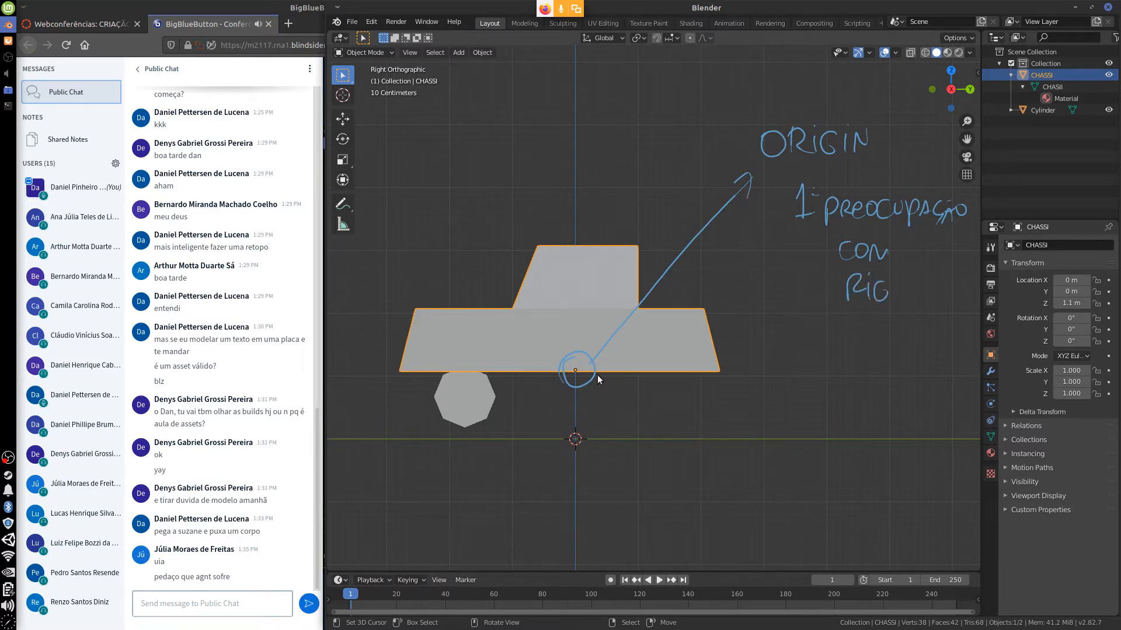
Step: Erase the ORIGIN notes, the arrow and the circle around the car body's origin
mouse_move(897, 107)
mouse_down()
mouse_move(868, 172)
mouse_move(895, 145)
mouse_move(925, 147)
mouse_up()
mouse_move(593, 356)
right_down()
mouse_move(800, 132)
mouse_move(786, 245)
mouse_move(822, 308)
mouse_move(911, 213)
mouse_move(963, 216)
mouse_move(937, 126)
mouse_move(821, 197)
mouse_move(884, 134)
mouse_move(902, 138)
mouse_move(778, 150)
mouse_move(879, 159)
mouse_move(948, 142)
right_up()
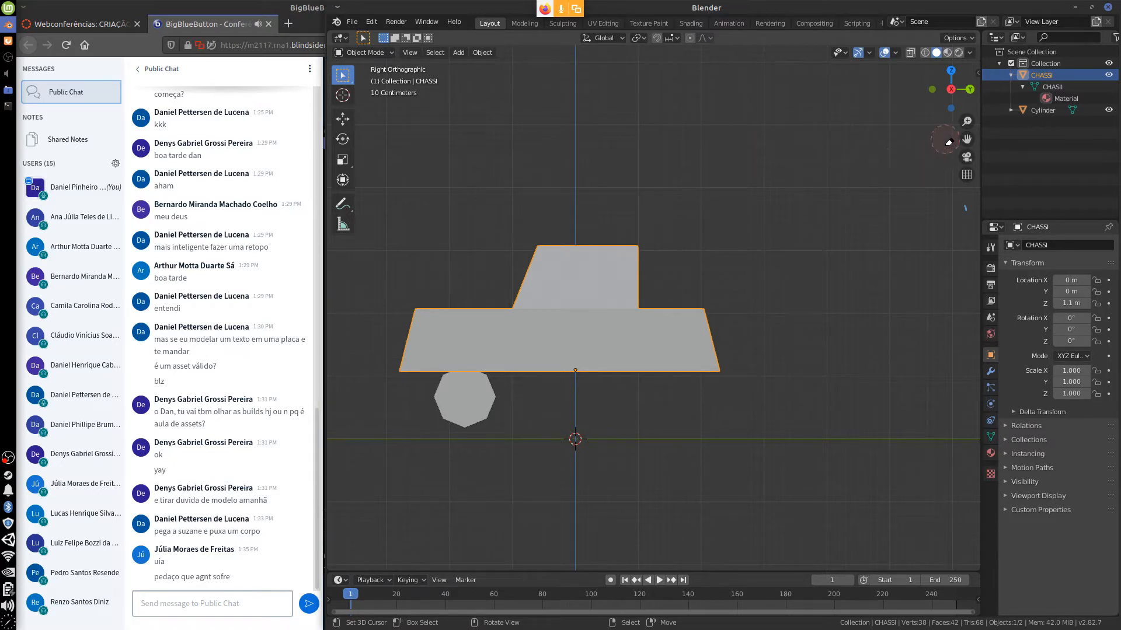
Step: Try rotating the wheel cylinder around its own origin
click(486, 418)
key(r)
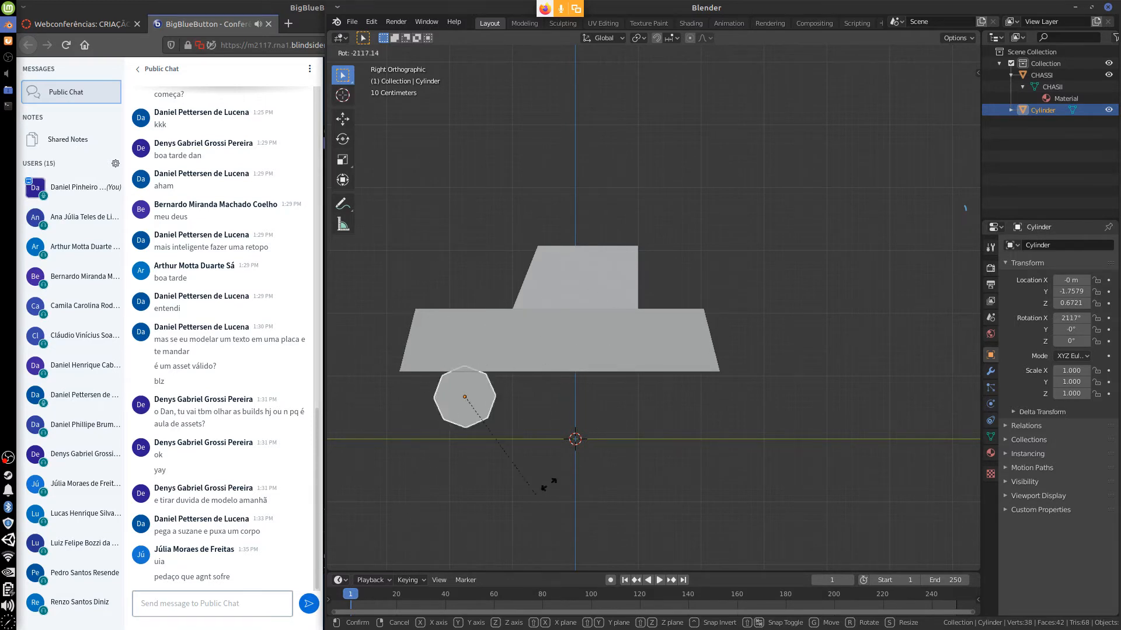
key(Escape)
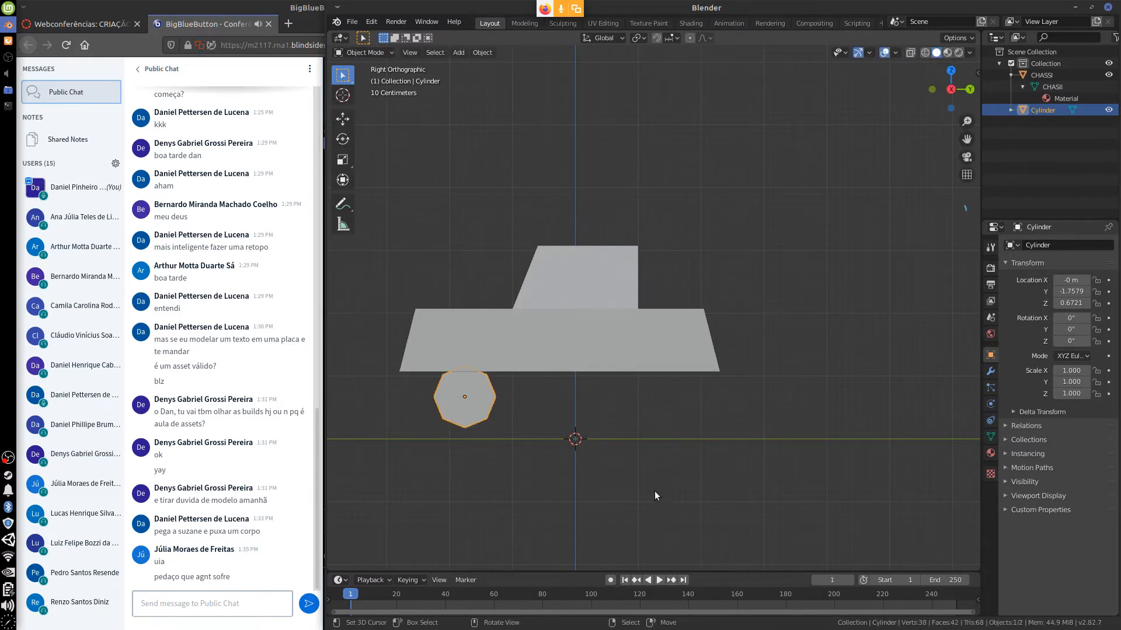
Step: Rename both the wheel cylinder object and its mesh data as RODA
click(1012, 111)
double_click(1045, 111)
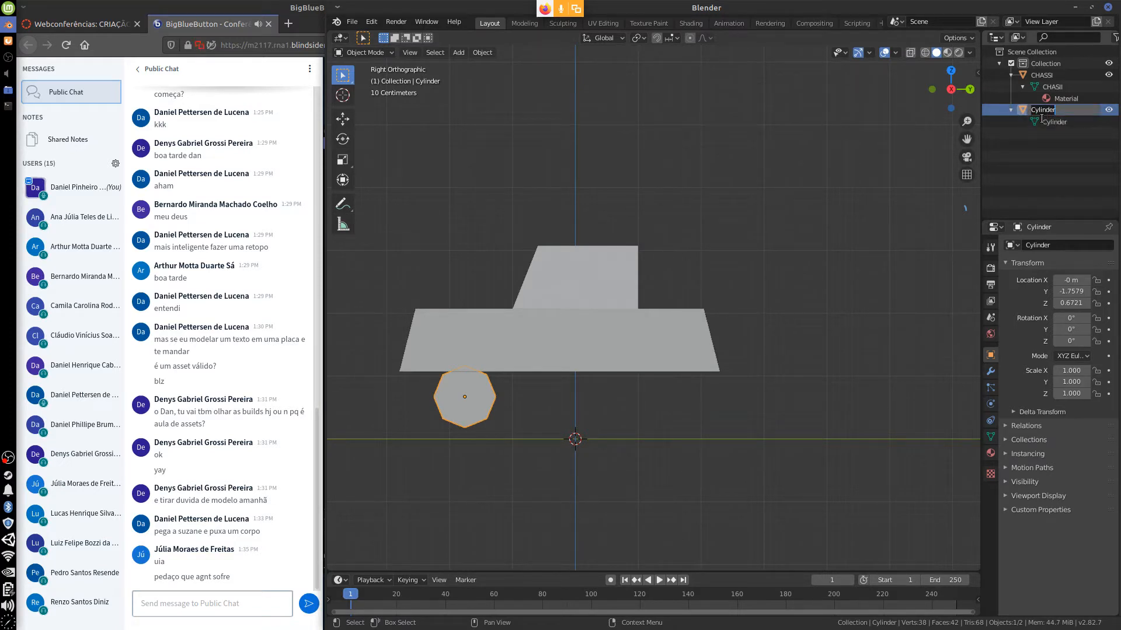
text(RODA)
click(1051, 122)
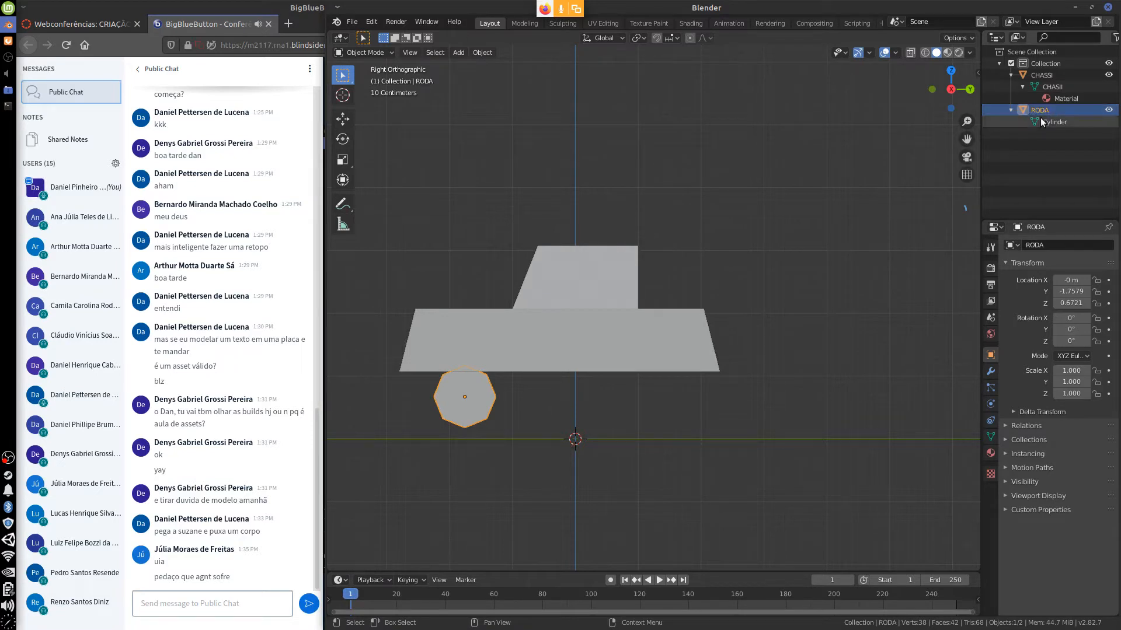
double_click(1056, 125)
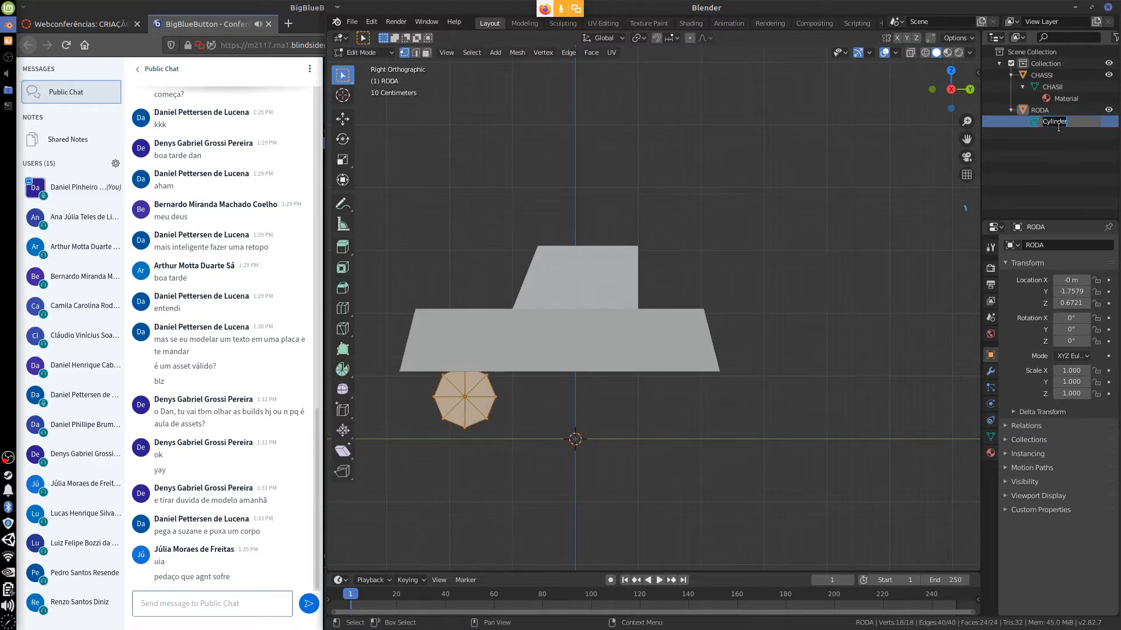
text(RODA)
key(Return)
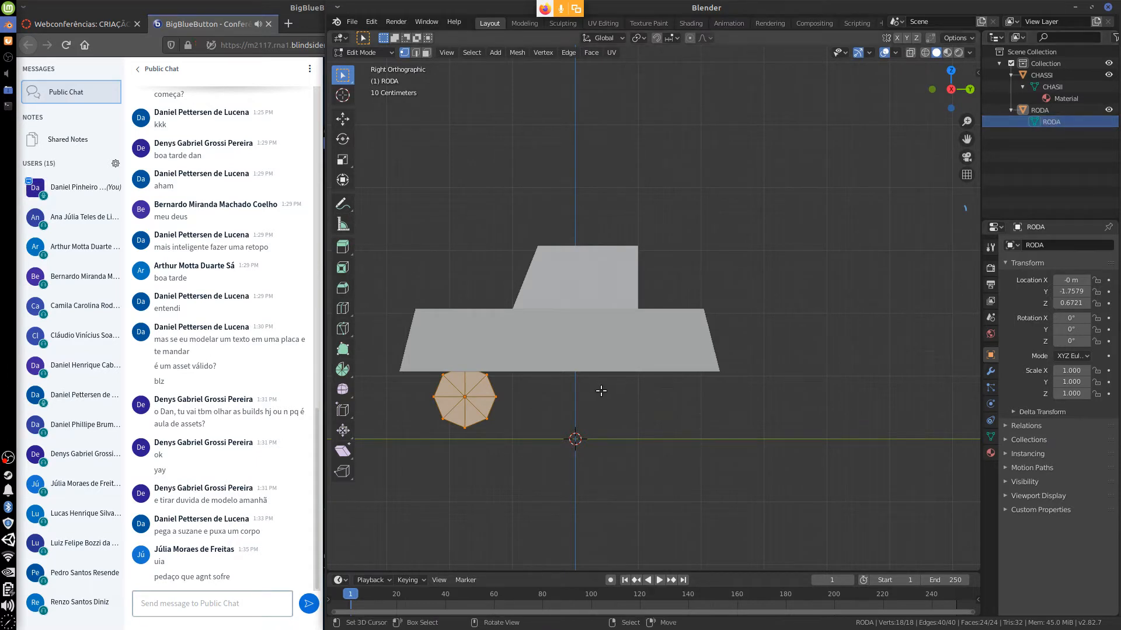
key(Tab)
Step: Move the wheel 1 m along positive X so it sits under one side of the car body
middle_drag(581, 394, 684, 411)
key(KP_1)
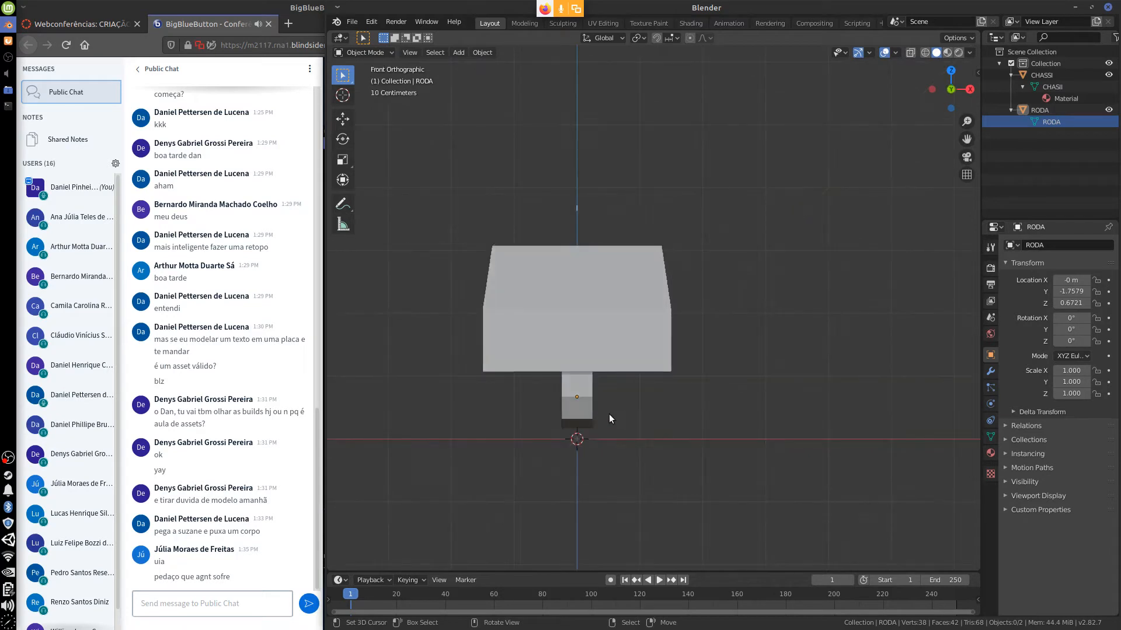
click(565, 407)
key(g)
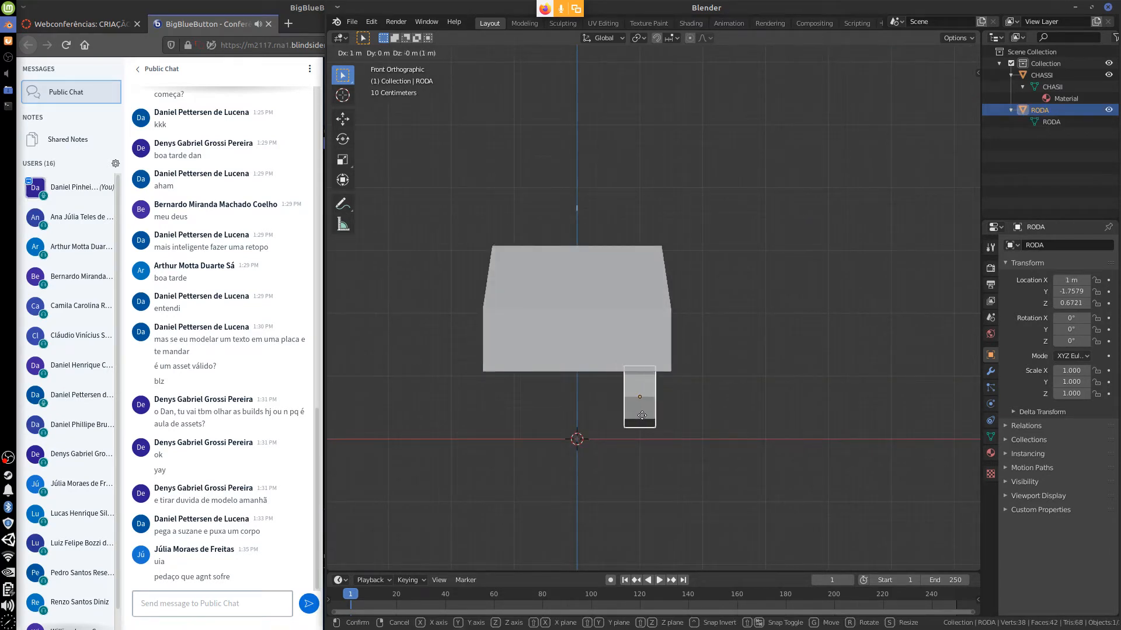
click(640, 413)
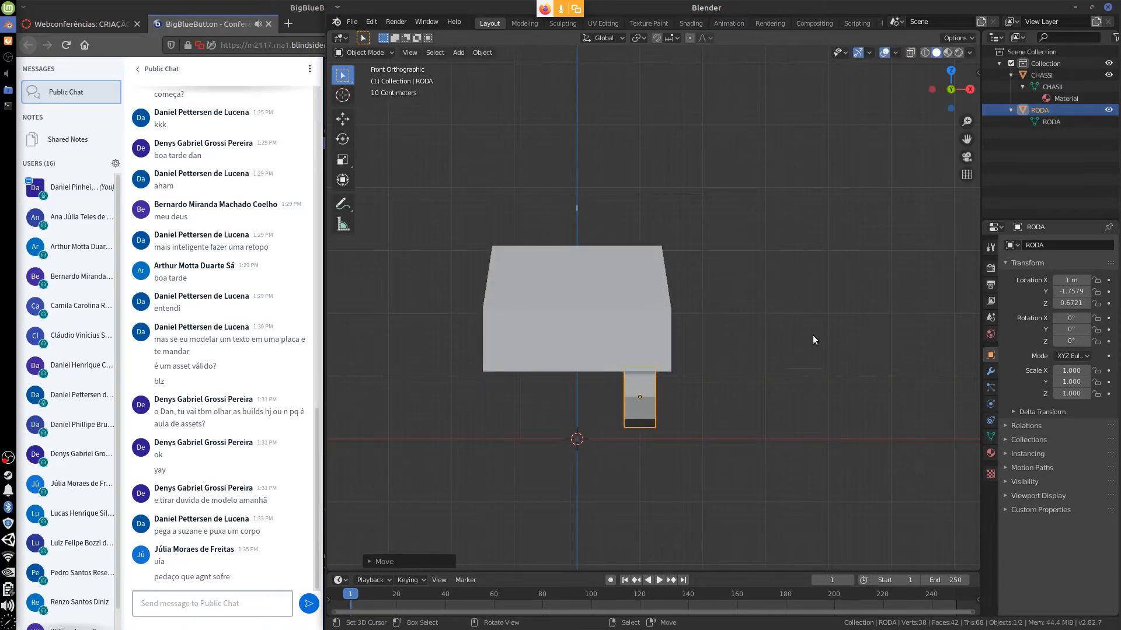
middle_drag(734, 394, 636, 390)
key(KP_1)
Step: Create a linked duplicate of the wheel and place it under the opposite side of the body, at about X -0.86 m
click(1050, 122)
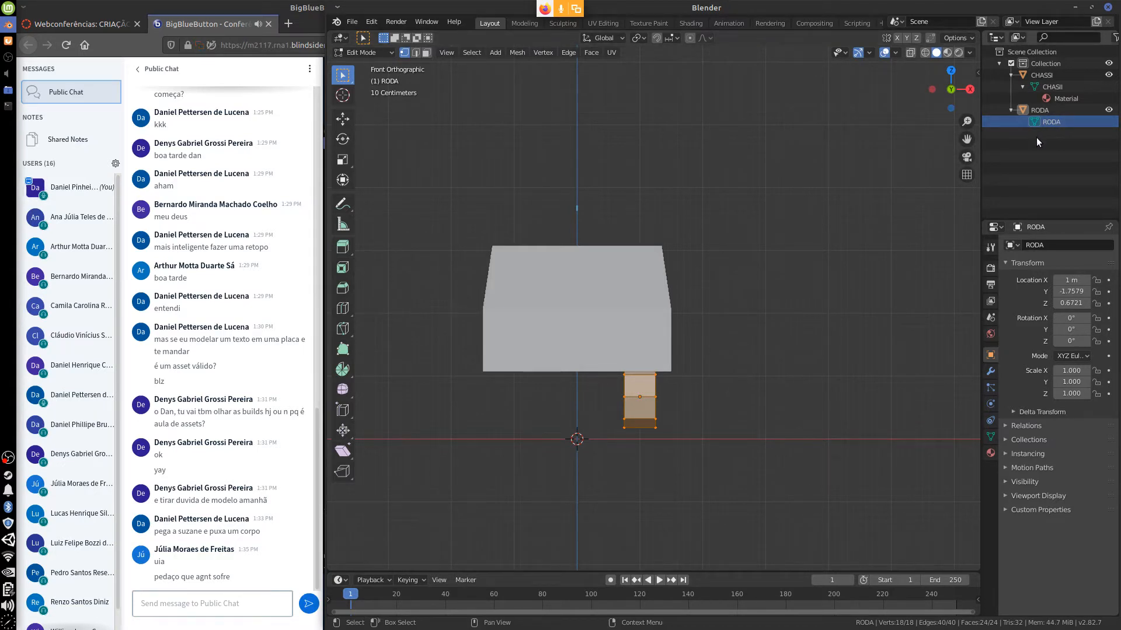
key(Tab)
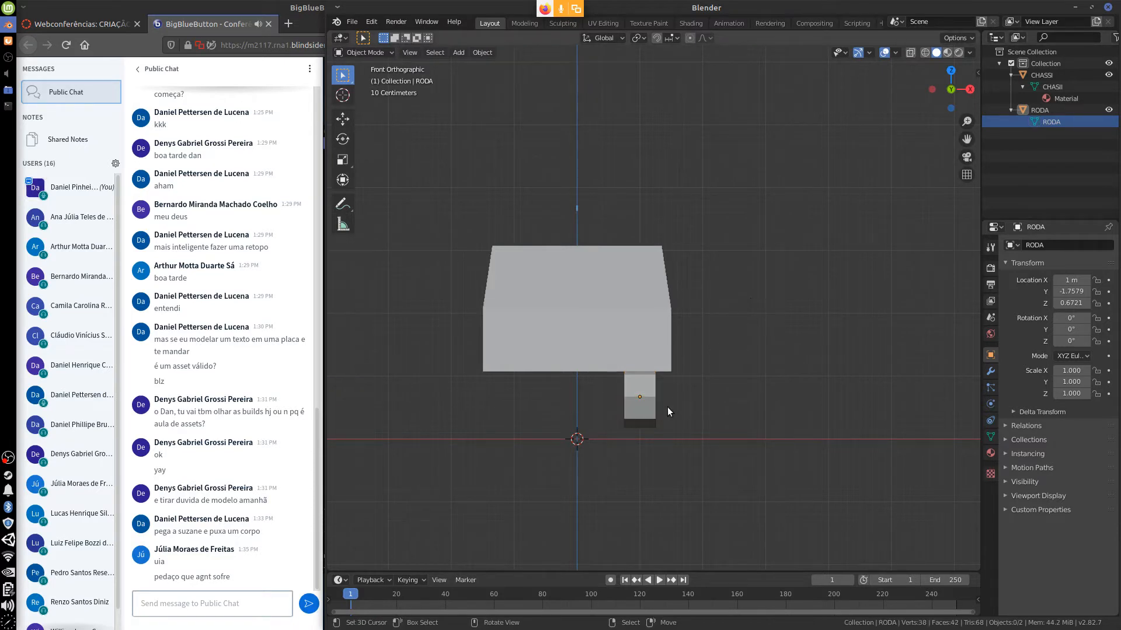
click(654, 408)
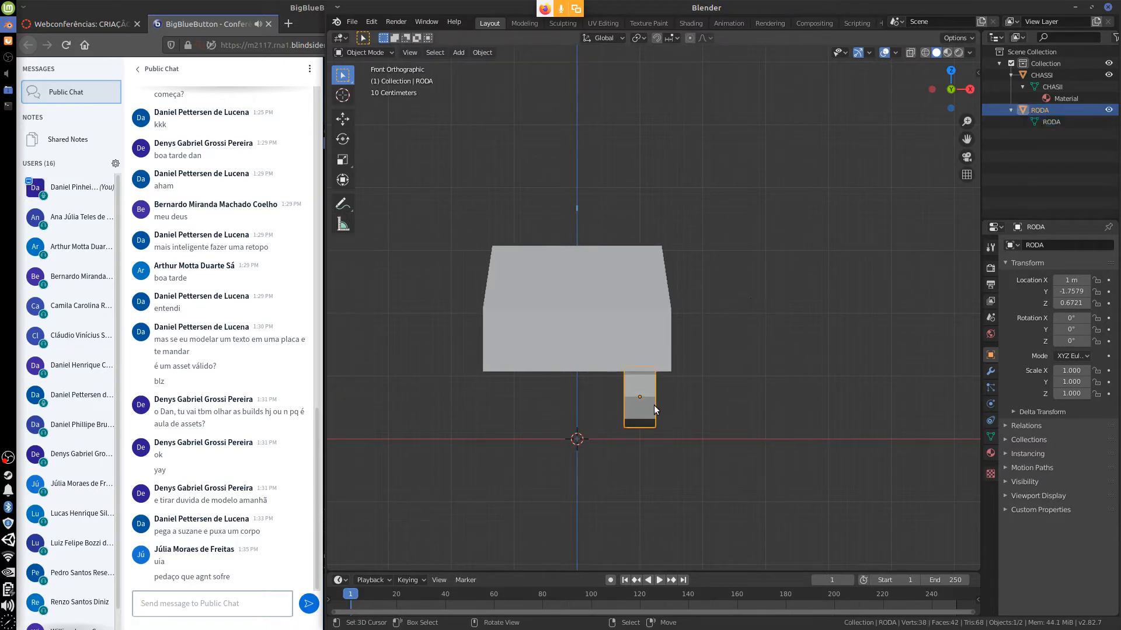
click(483, 52)
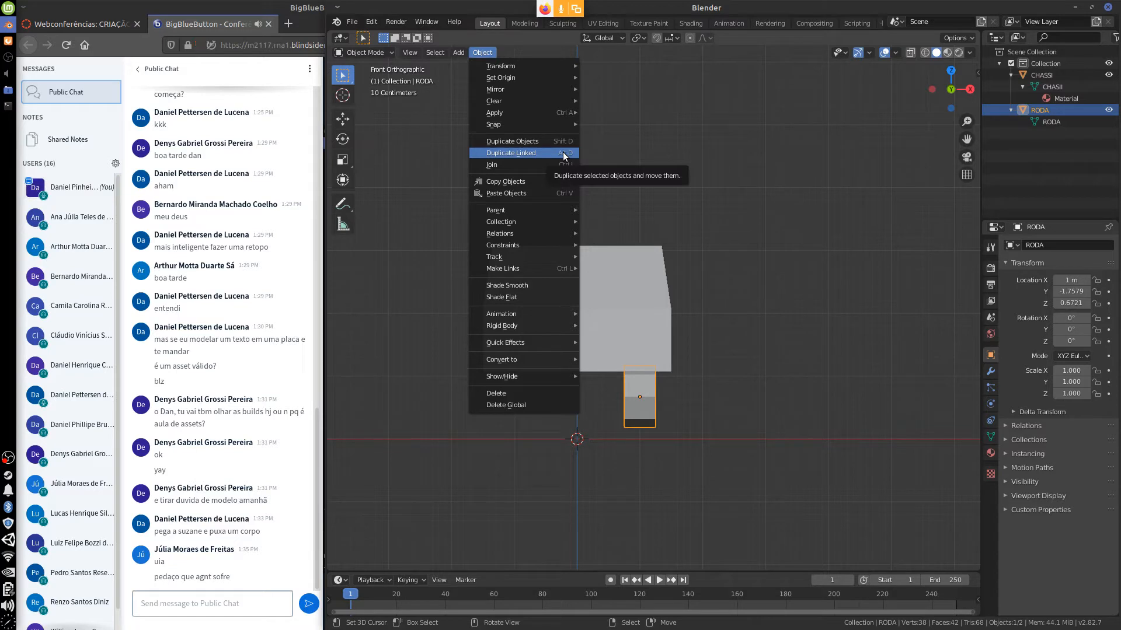
click(534, 152)
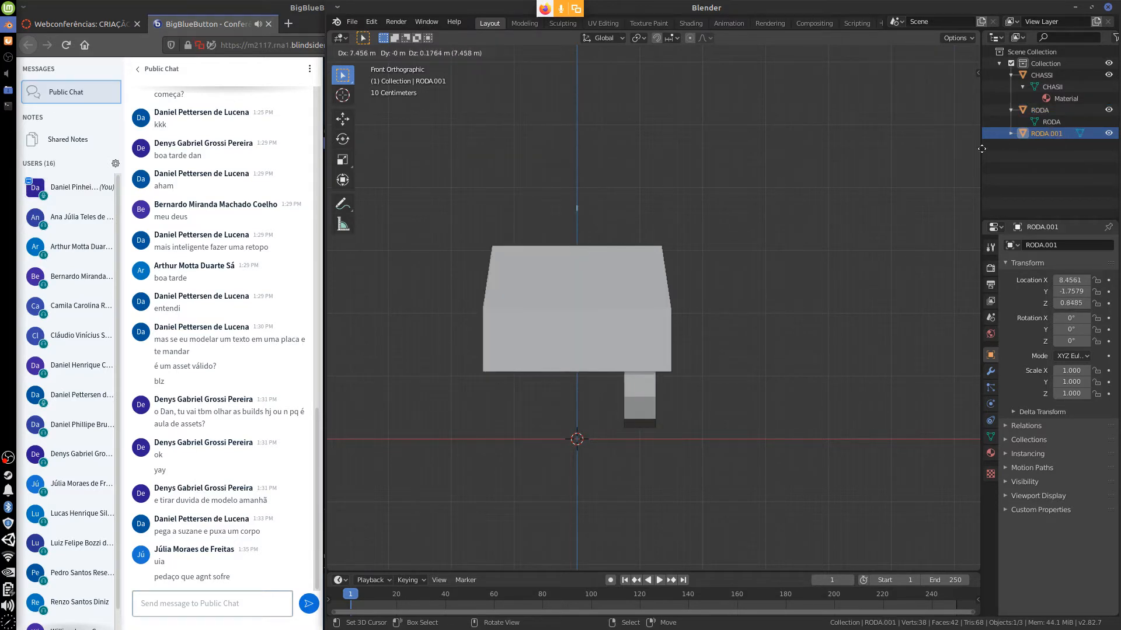
key(x)
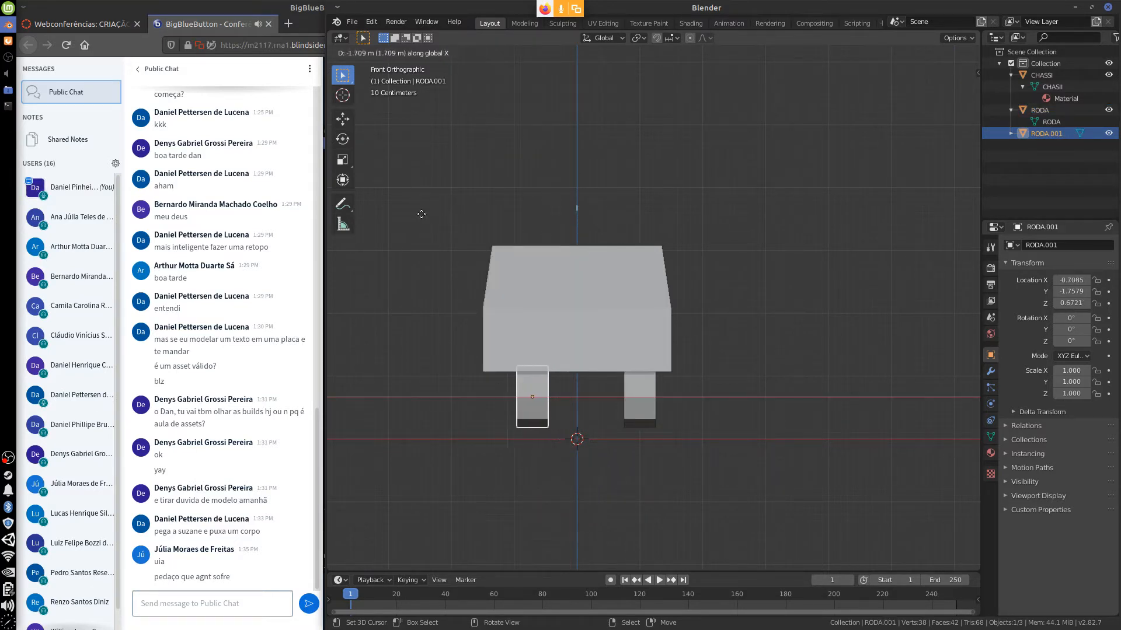
click(415, 225)
Step: Expand the duplicated wheel's data in the outliner and try scaling its whole shared mesh in Edit Mode
click(1010, 133)
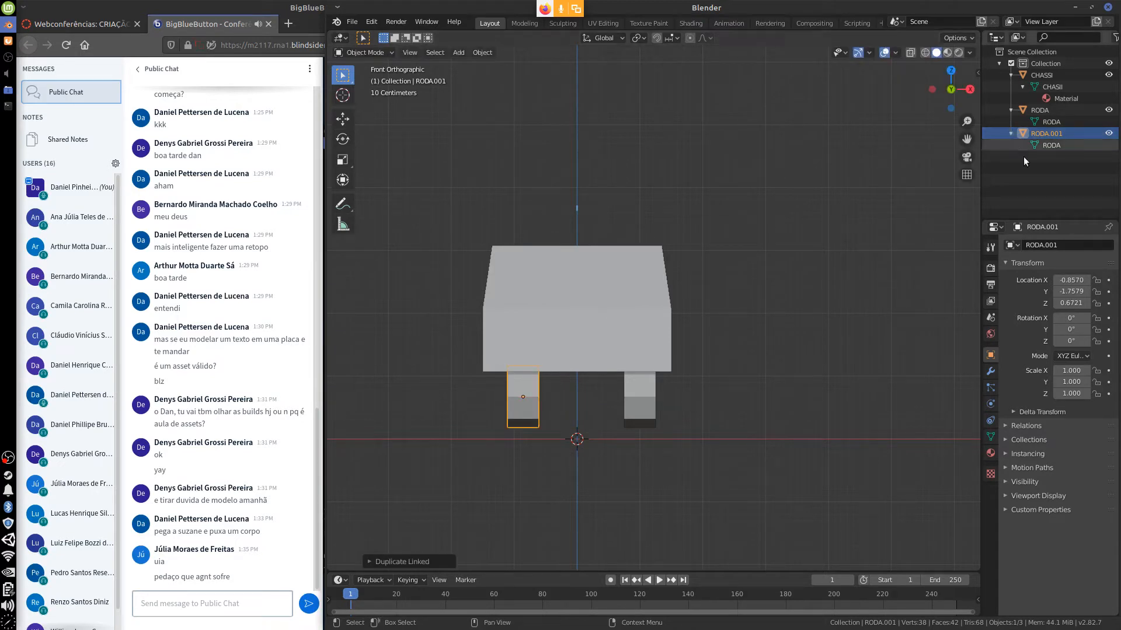
click(1051, 146)
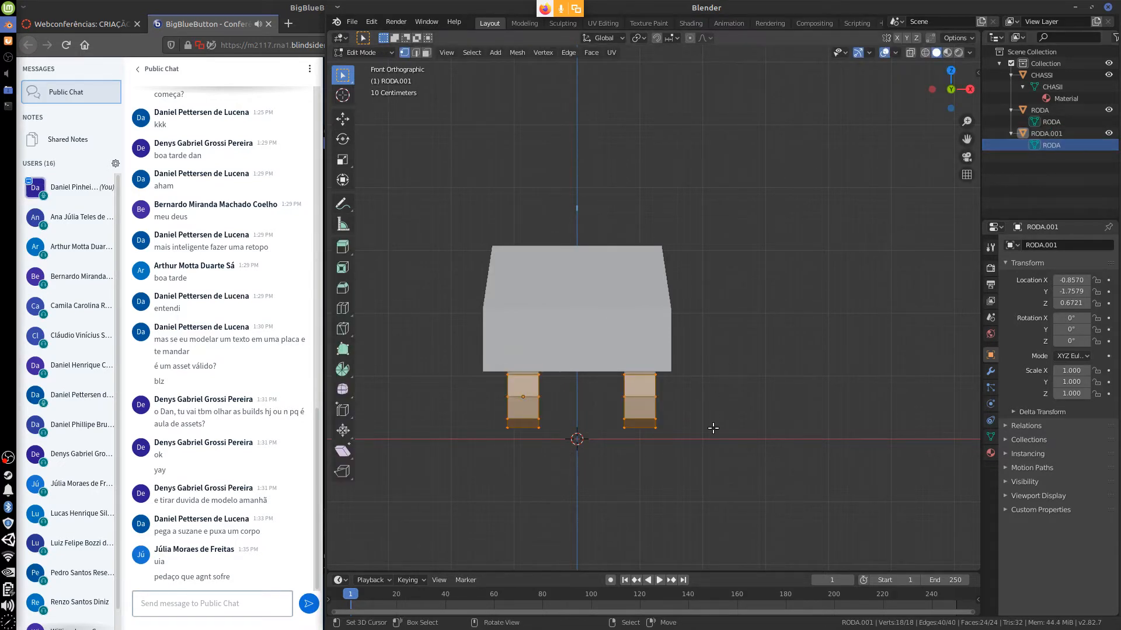
middle_drag(718, 433, 662, 444)
key(alt+a)
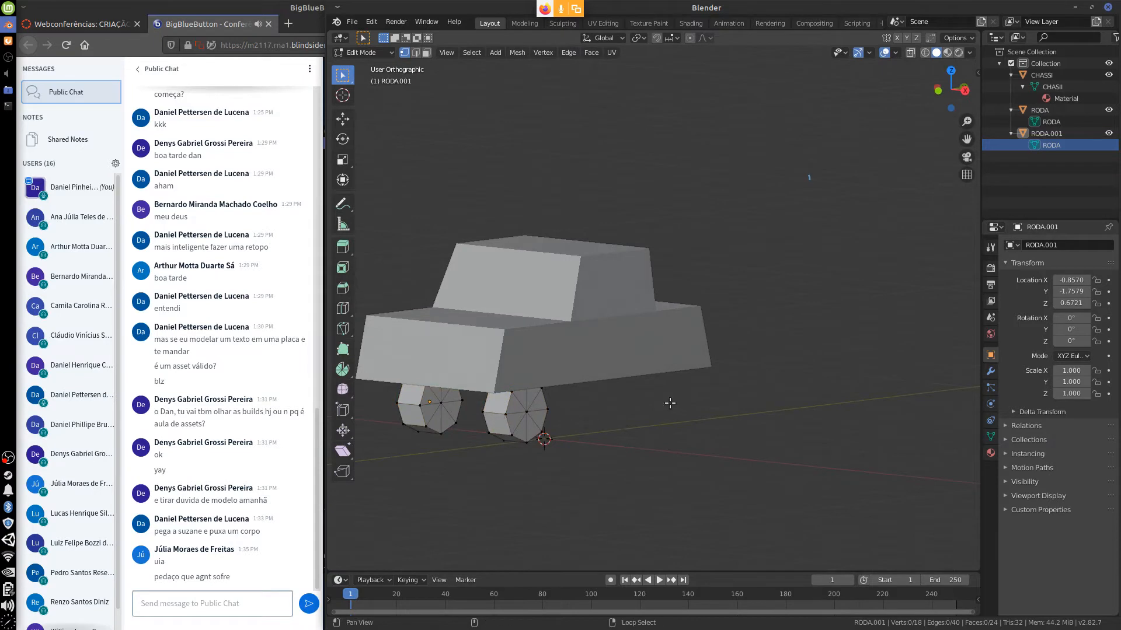
shift+middle_drag(497, 420, 605, 372)
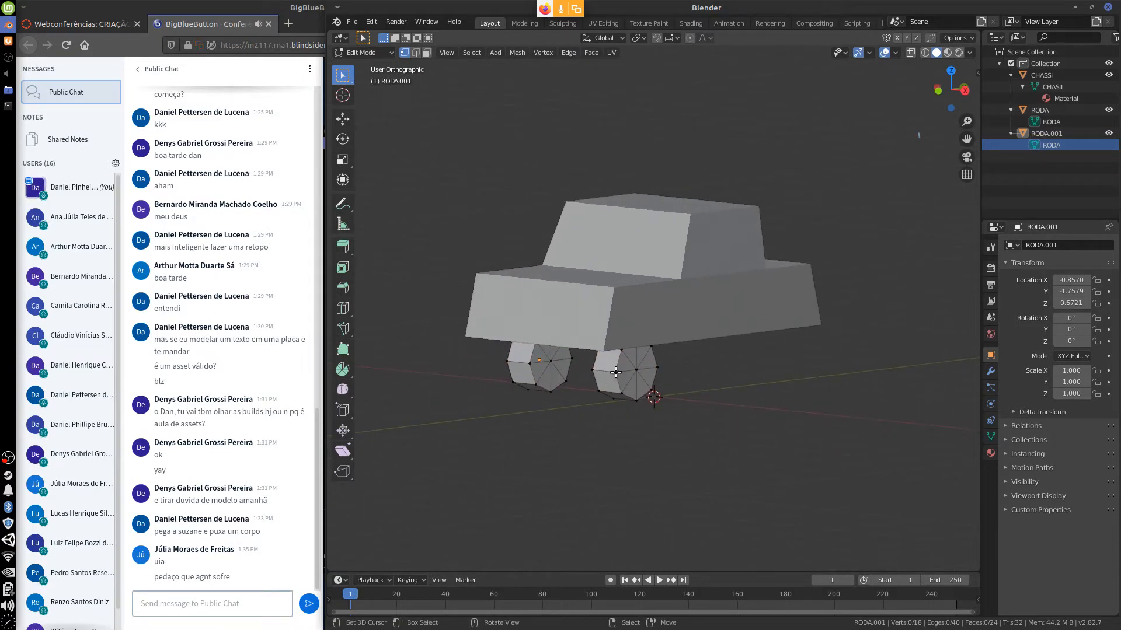
middle_drag(653, 399, 608, 392)
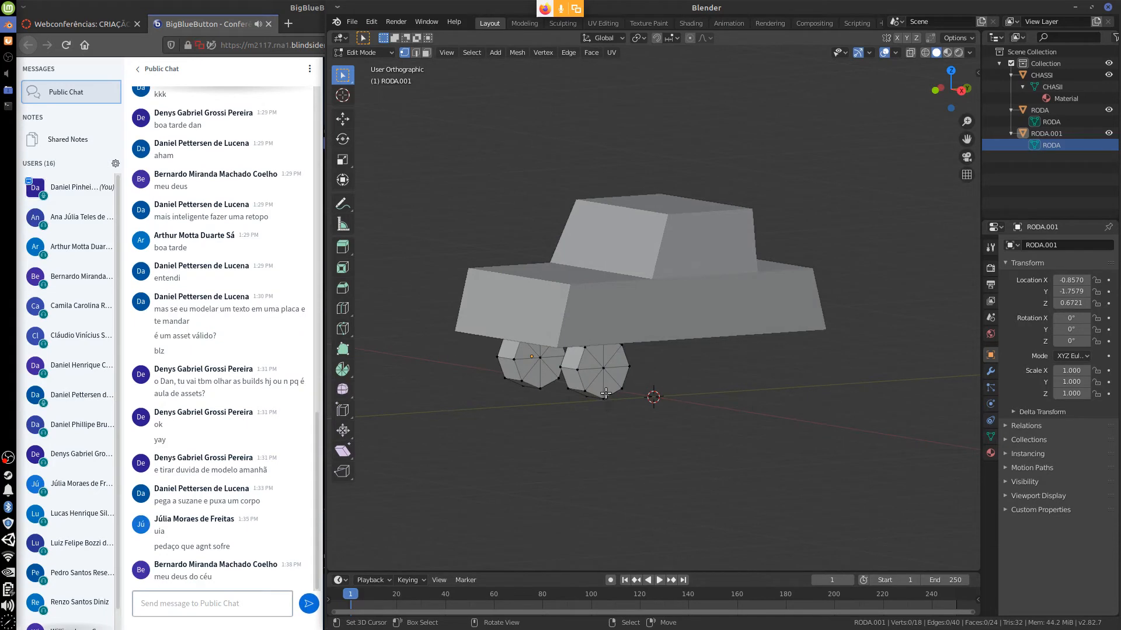
key(a)
key(s)
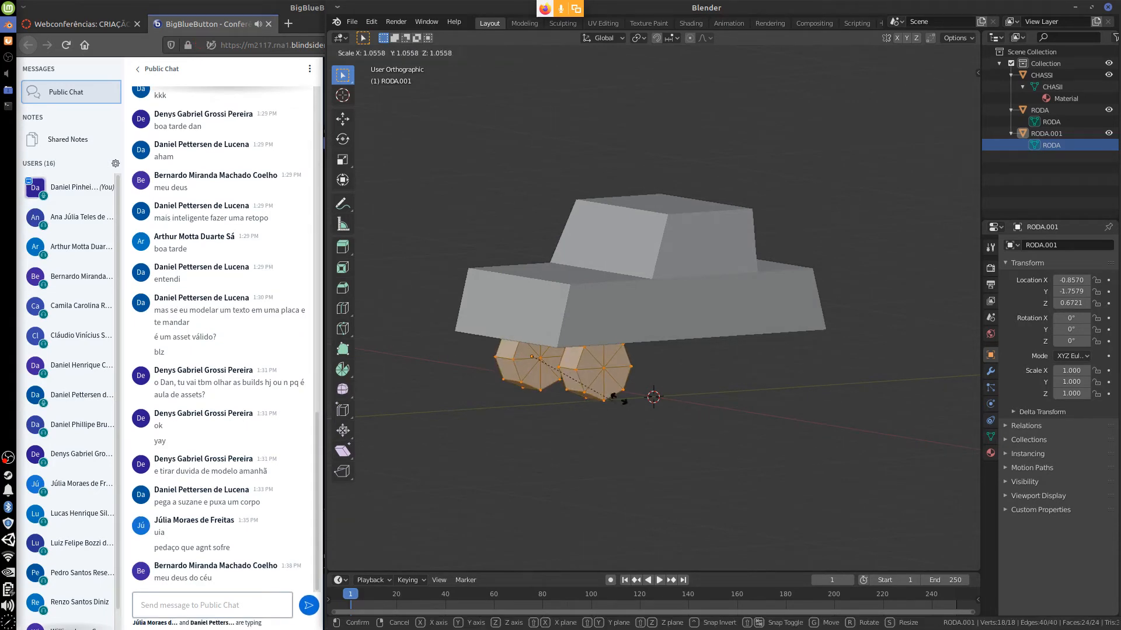
key(Escape)
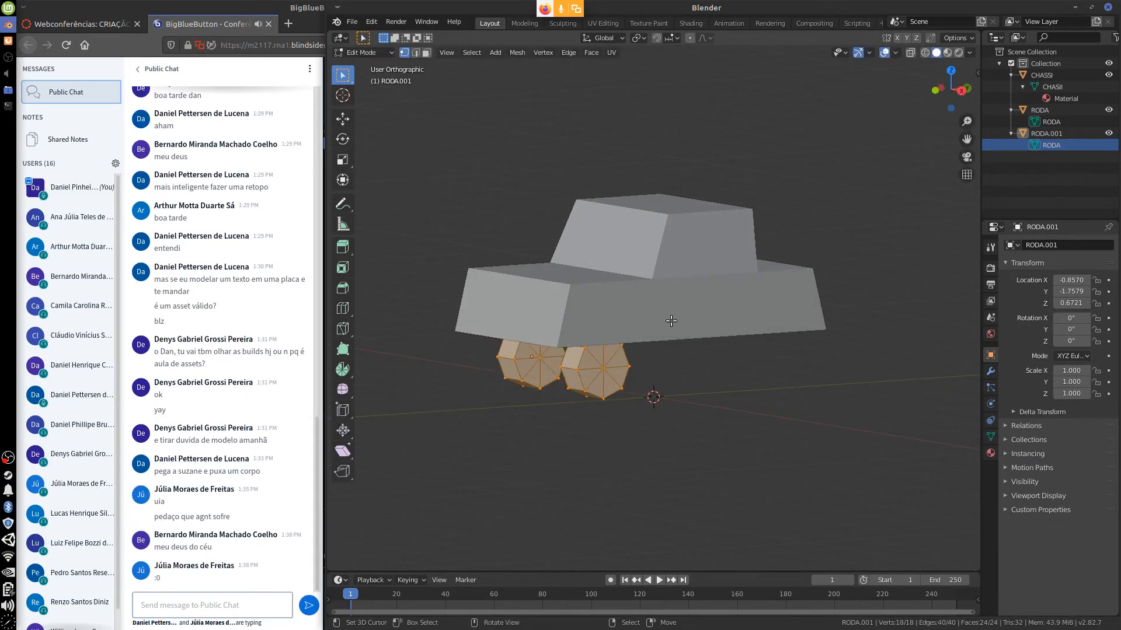
key(Tab)
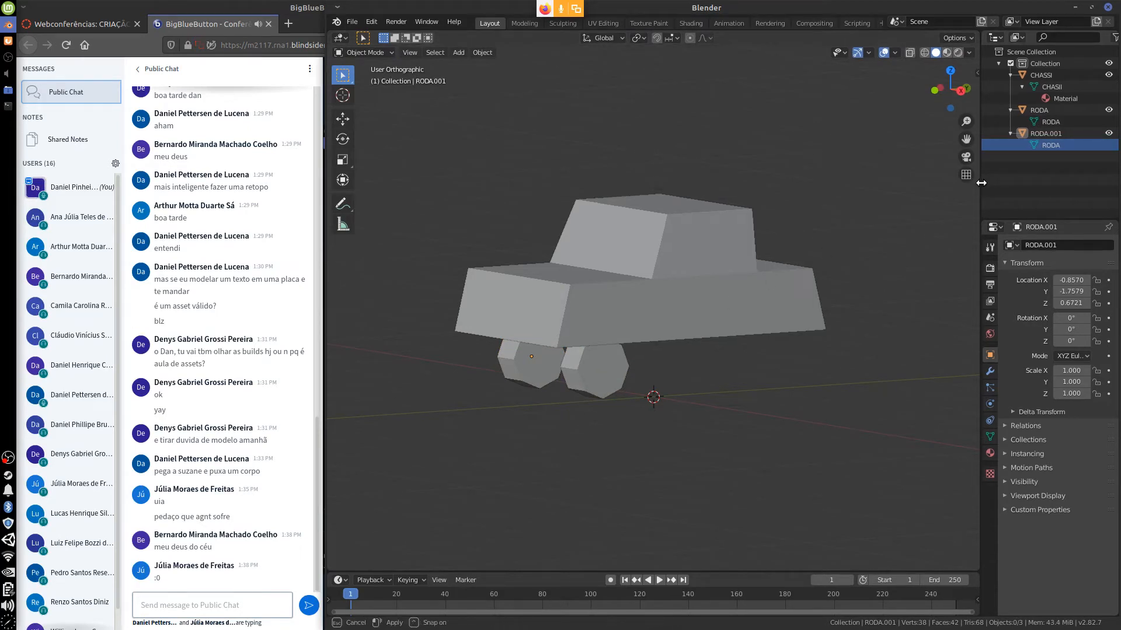
Step: Widen the outliner area and move the duplicated wheel along X to about -1.2 m
drag(981, 181, 960, 185)
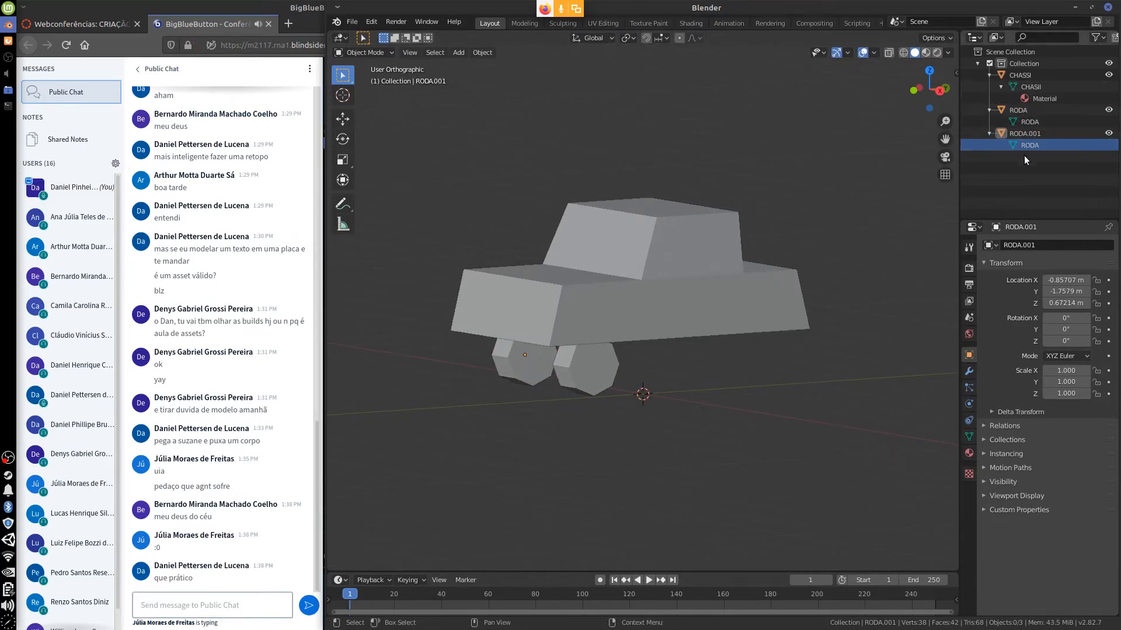
click(1034, 134)
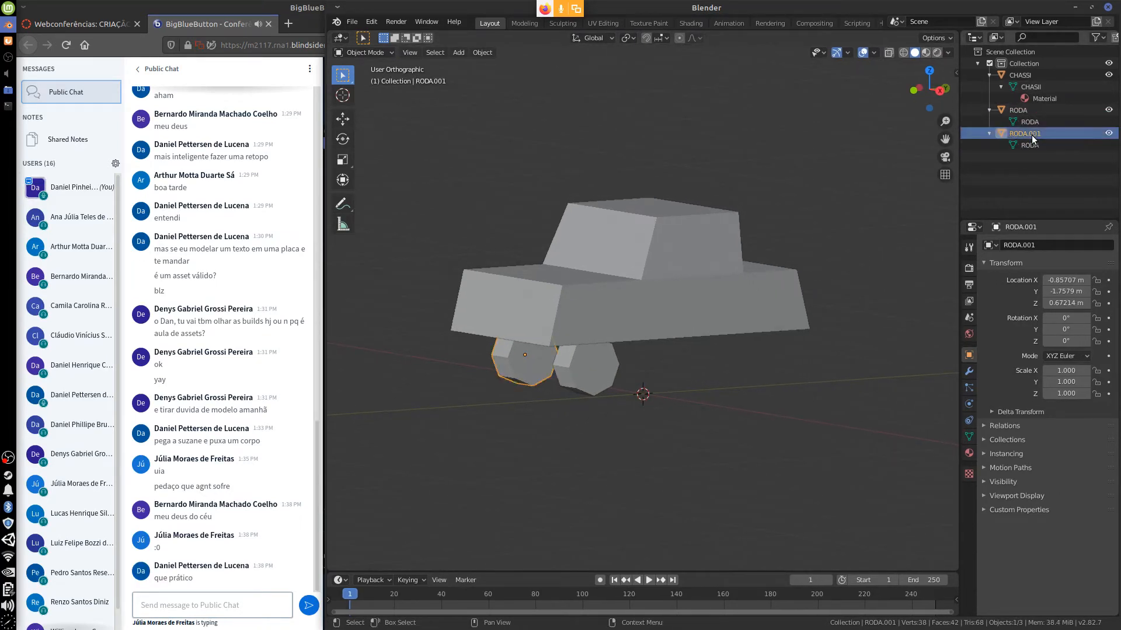
click(593, 387)
middle_drag(625, 410, 671, 391)
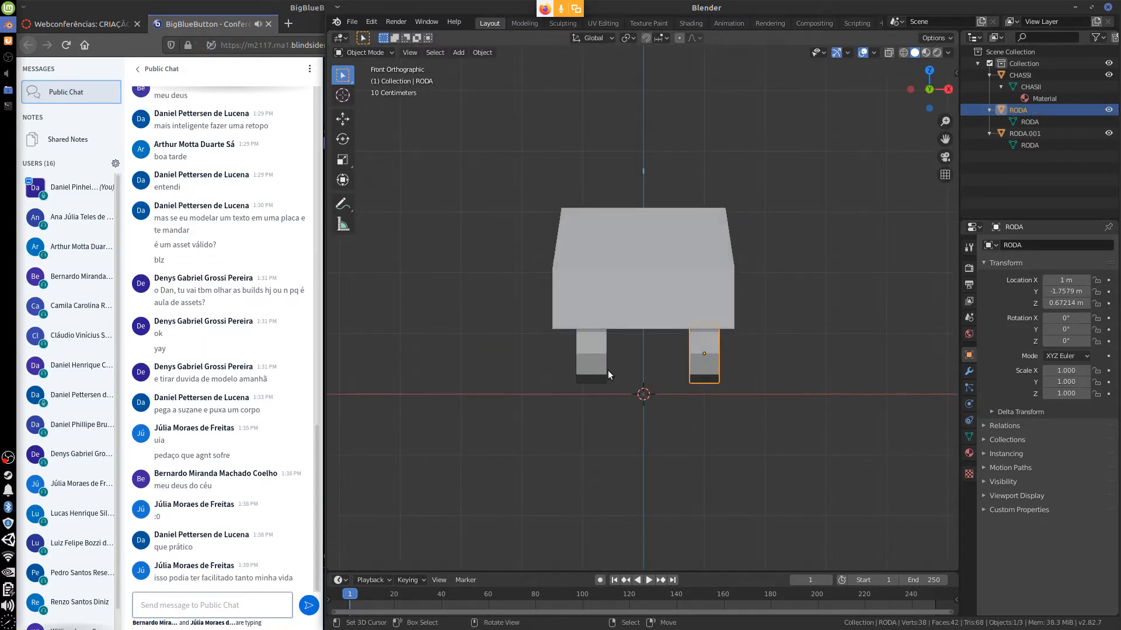
click(607, 370)
key(g)
key(x)
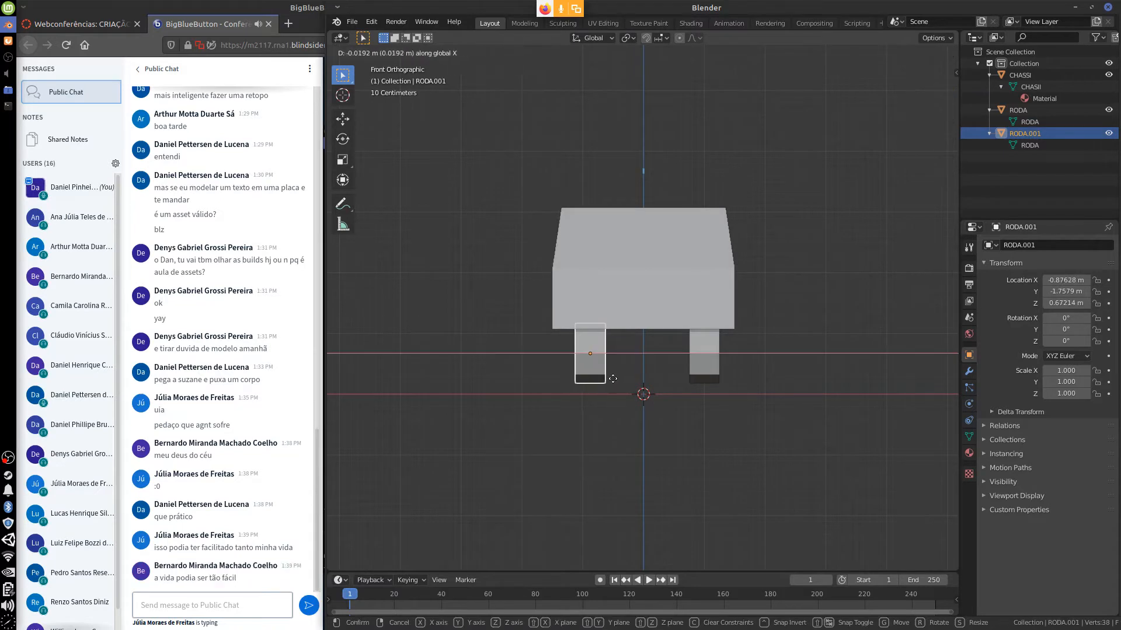
click(593, 380)
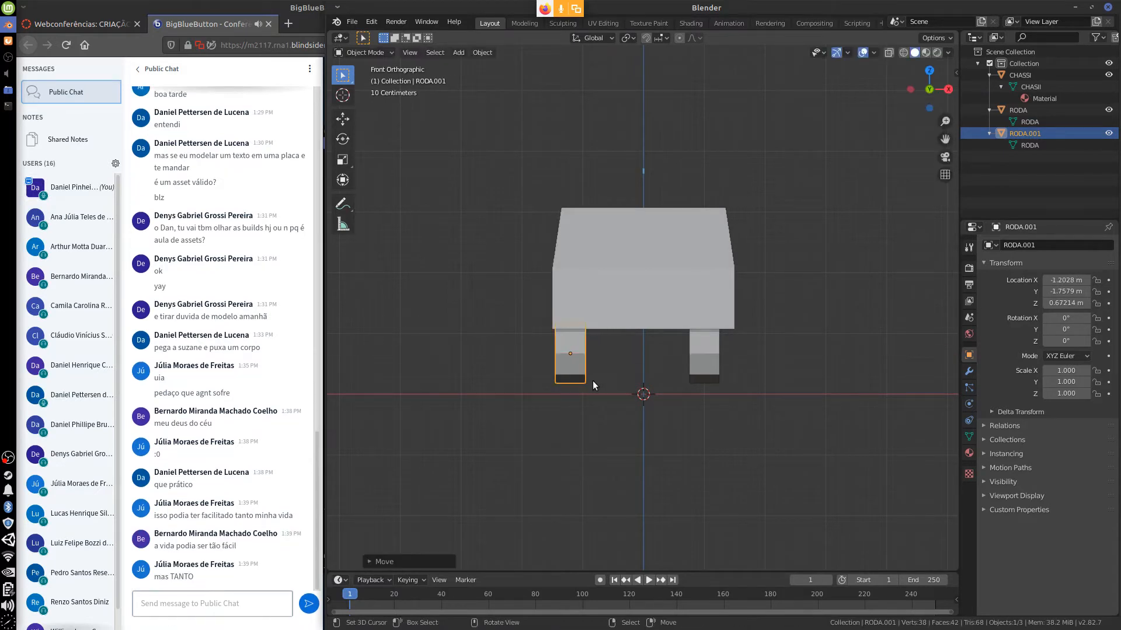
Step: Move the original wheel outward along X to about 1.17 m
click(706, 355)
key(g)
key(x)
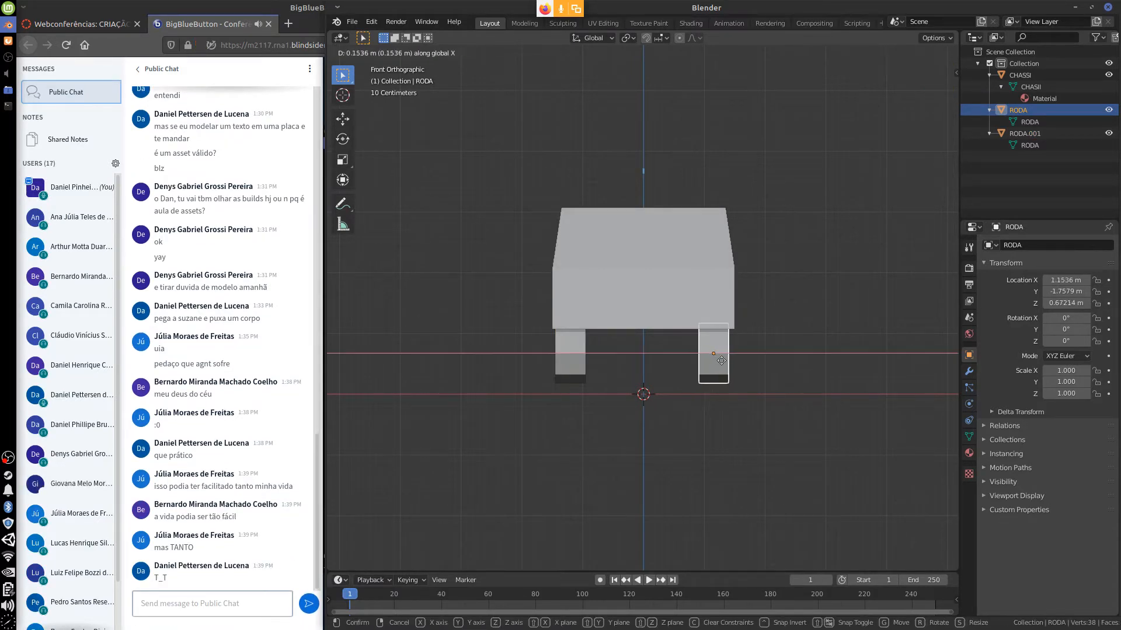
click(724, 362)
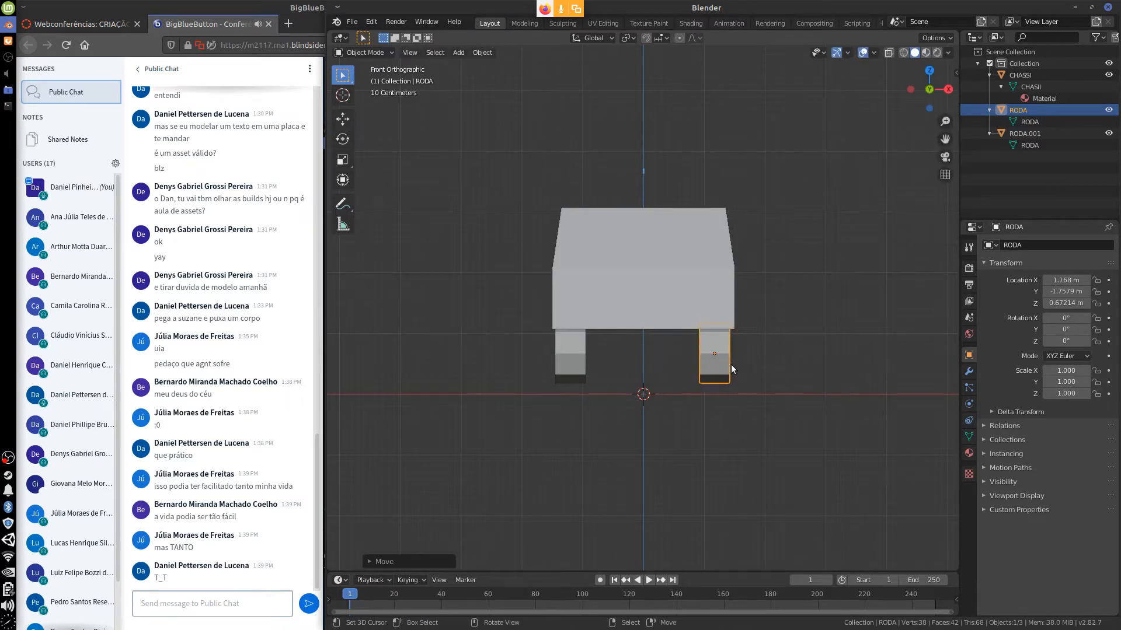
Step: Rename the original wheel object as RODA_FRONTAL
key(KP_3)
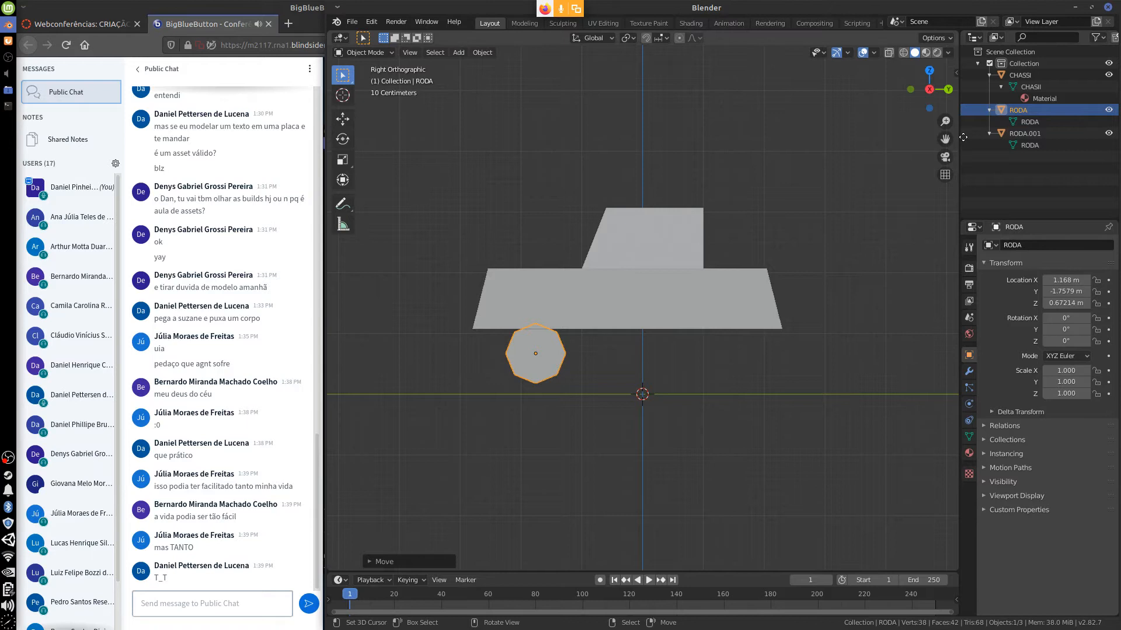
double_click(1033, 111)
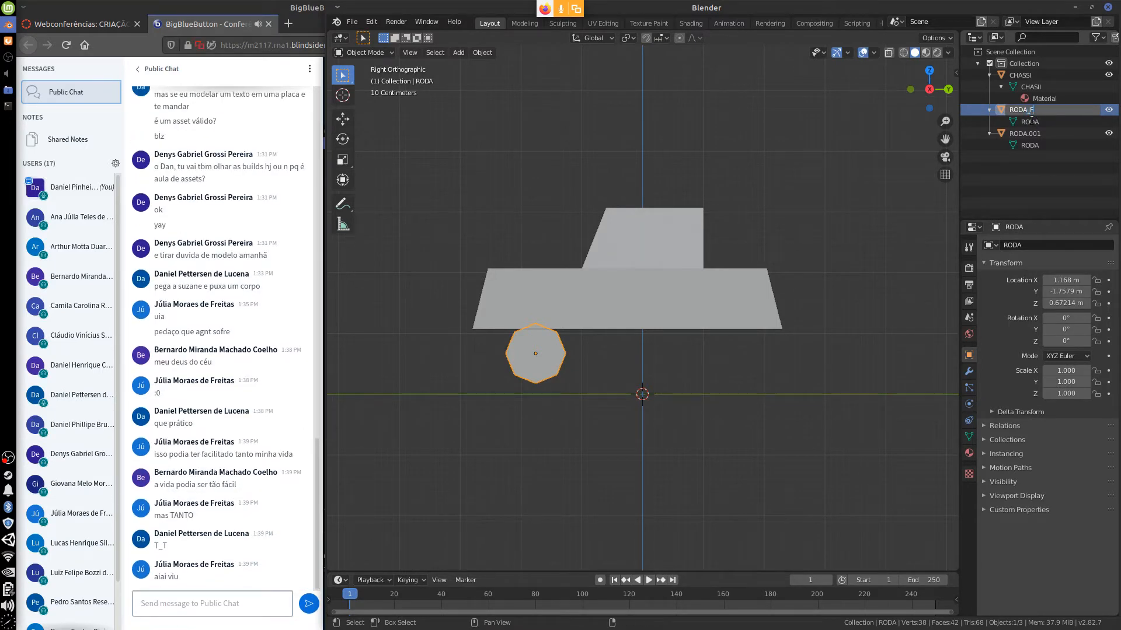
text(RONTAL)
key(Return)
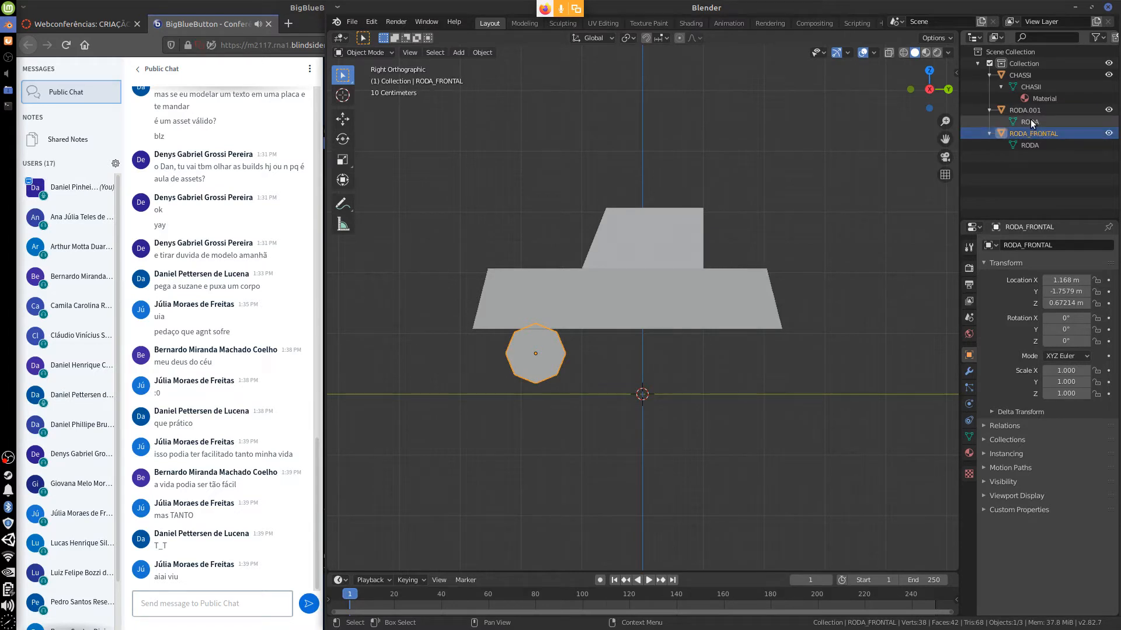
Step: Copy the name RODA_FRONTAL from the original wheel and rename the duplicate RODA.001 with it plus a trailing dot
double_click(1038, 111)
click(1050, 134)
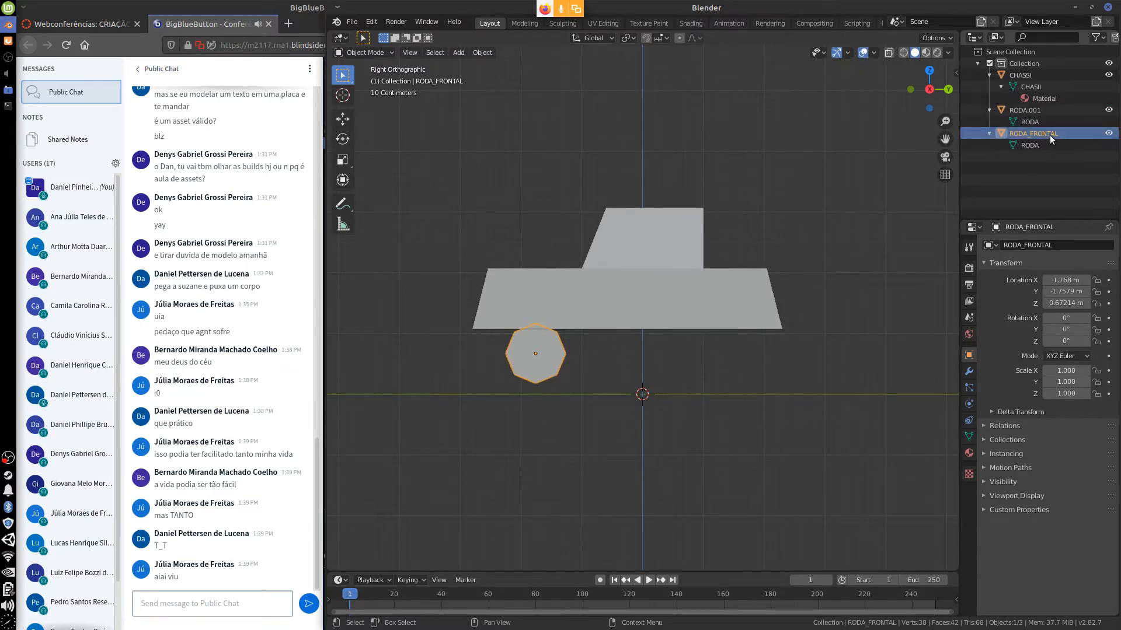
double_click(1050, 135)
key(ctrl+c)
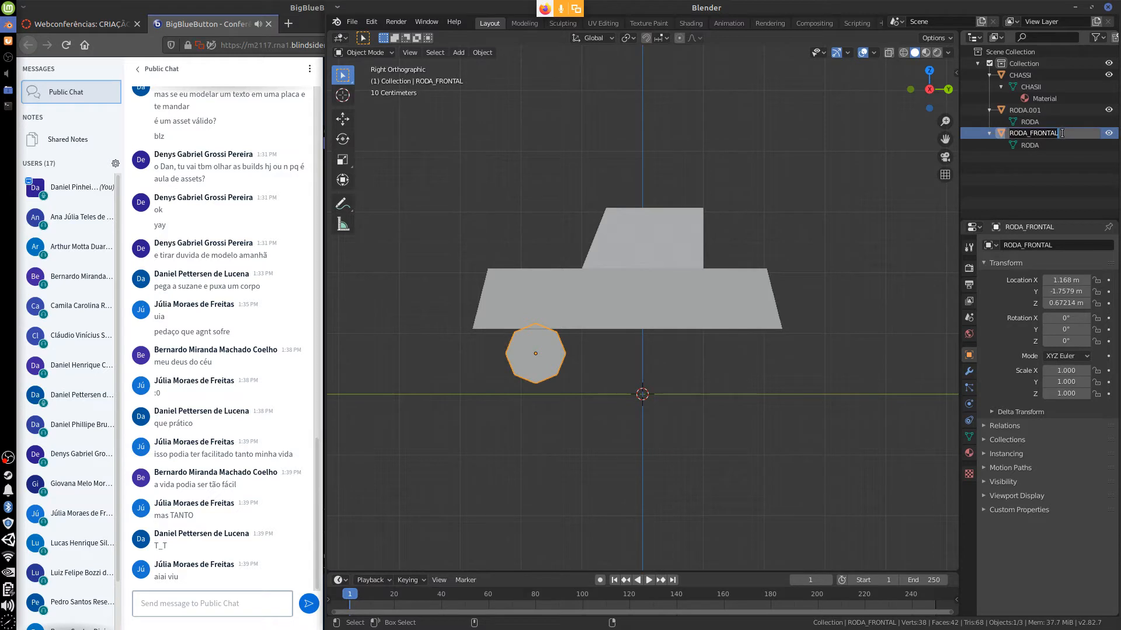
click(1054, 110)
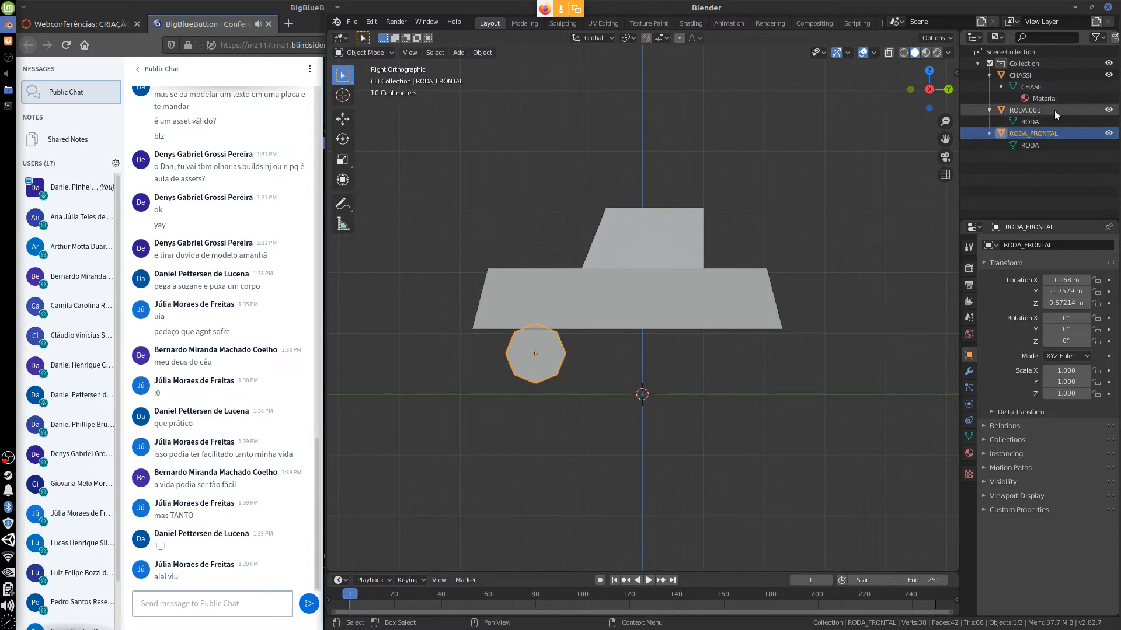
click(1055, 111)
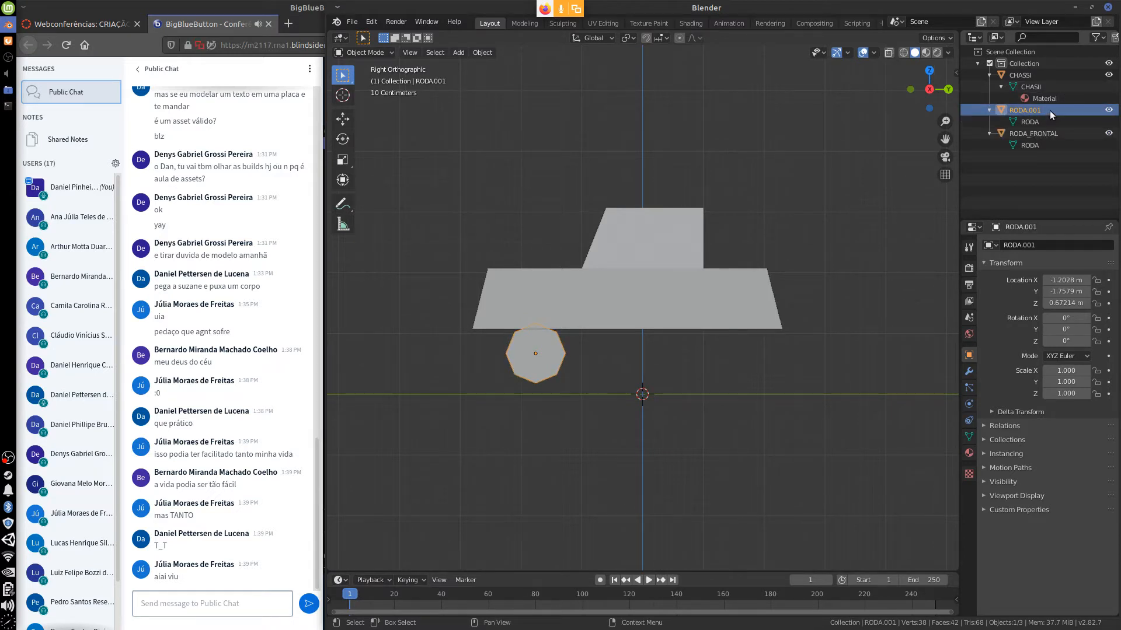
double_click(1047, 111)
key(ctrl+v)
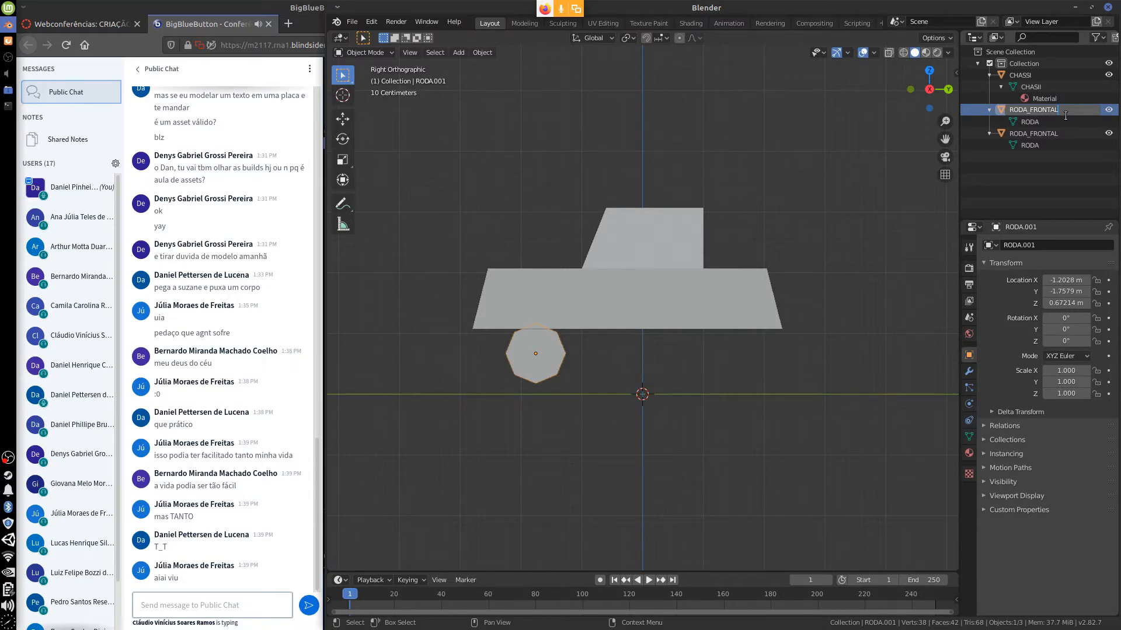
text(.)
key(Return)
Step: Complete the duplicated wheel's name as RODA_FRONTAL.R
middle_drag(684, 315, 514, 325)
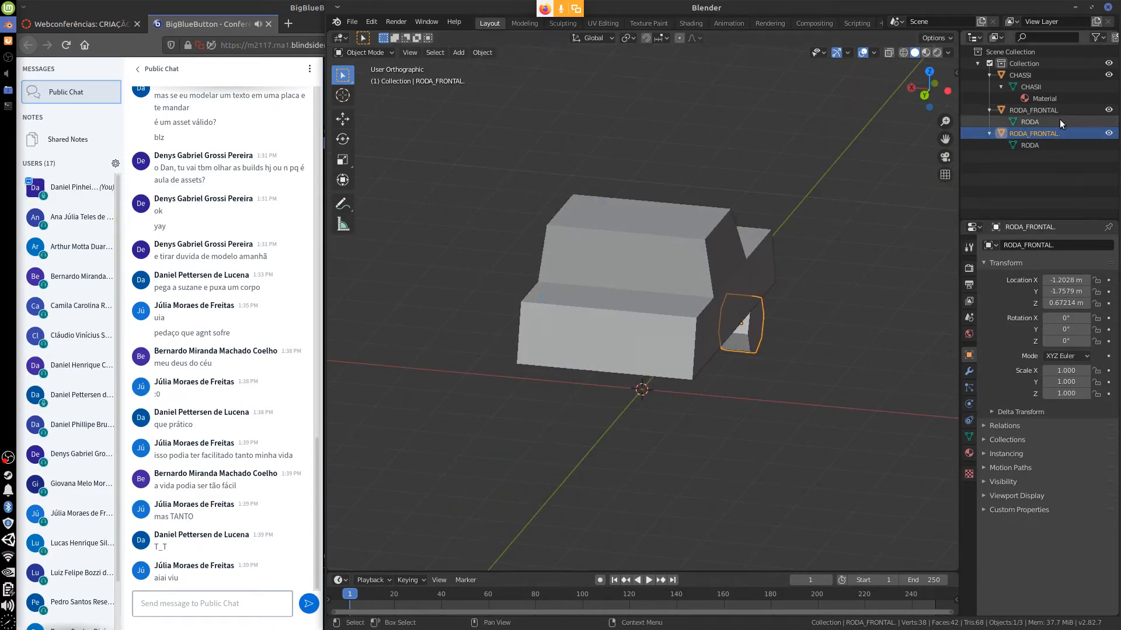
double_click(1066, 135)
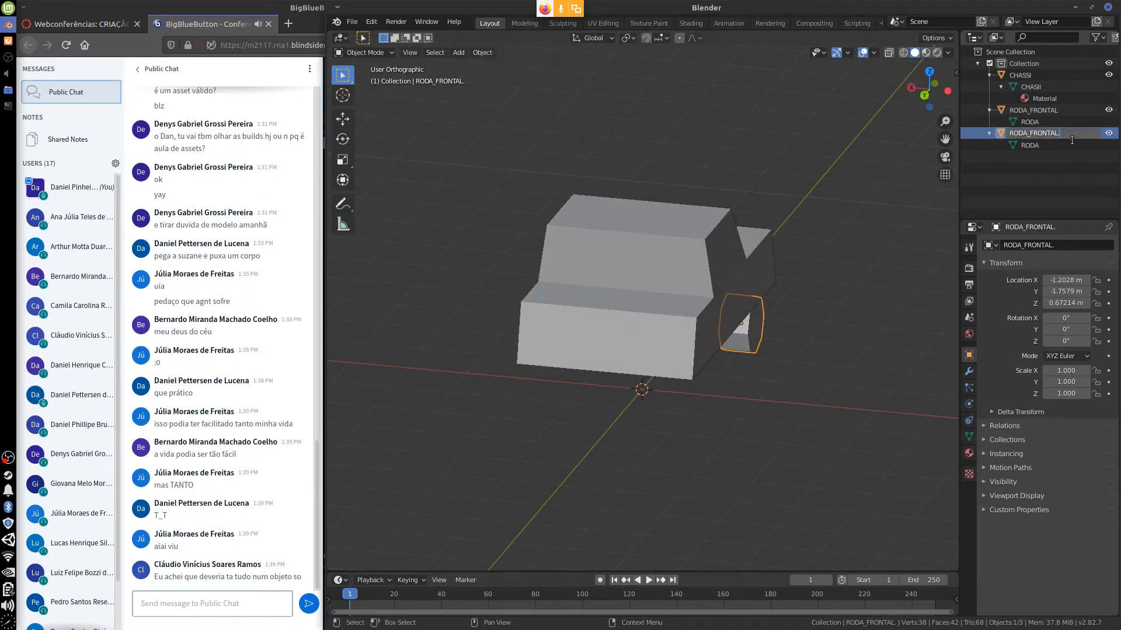
text(R)
key(Return)
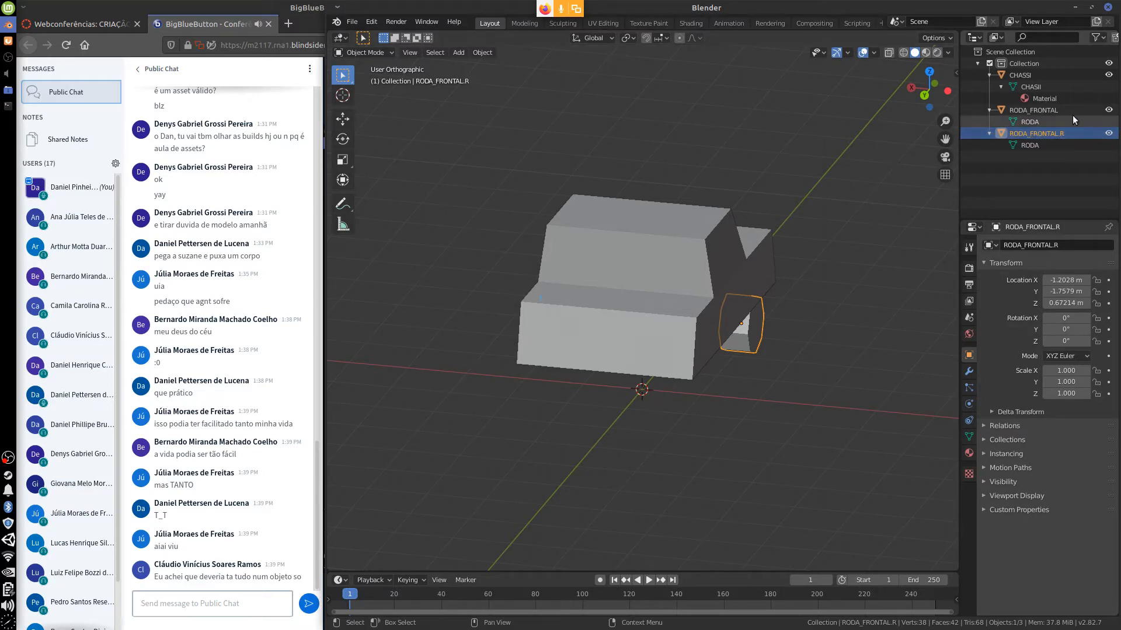
Step: Rename the other front wheel as RODA_FRONTAL.L
click(1056, 109)
double_click(1067, 110)
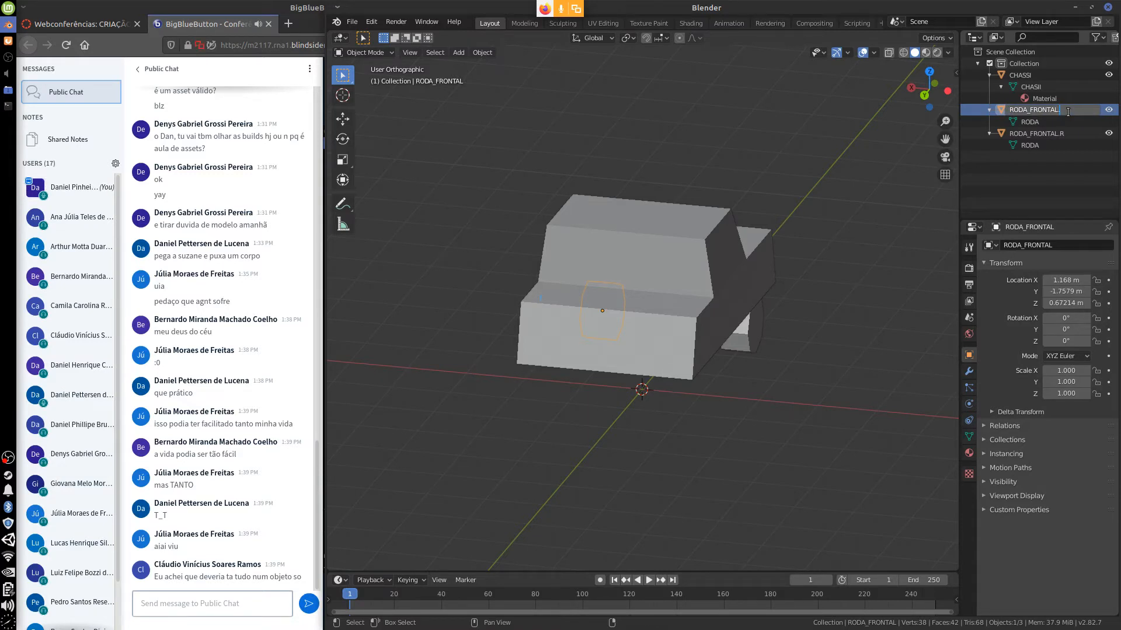
text(.L)
key(Return)
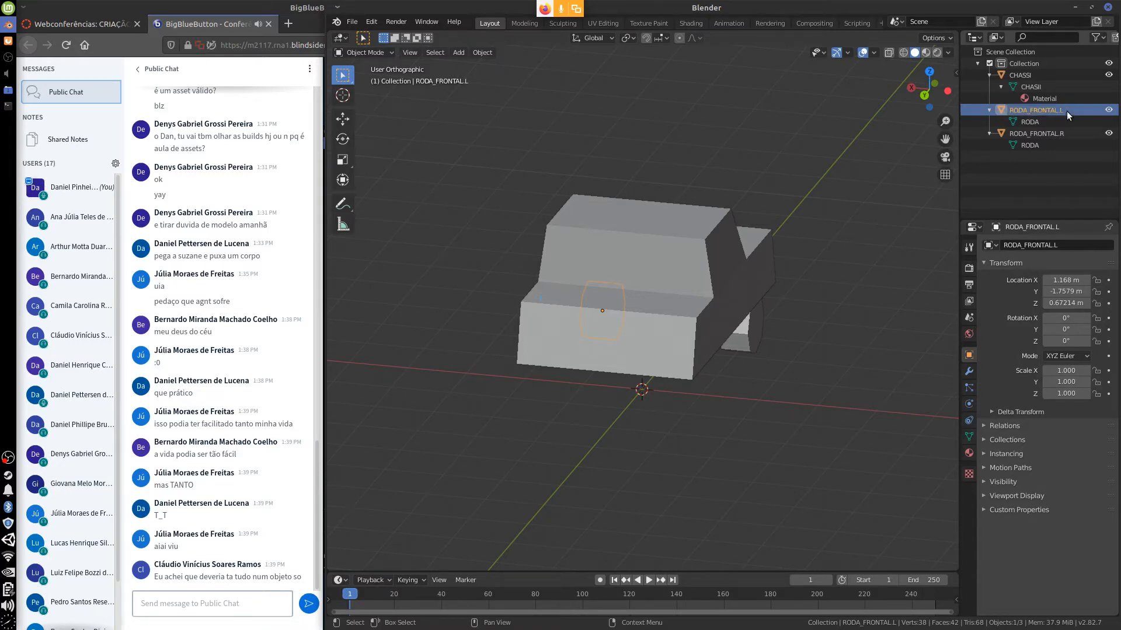
Step: In the front view, handwrite the notes Obj.L and Obj.R beside the car and circle their suffixes
middle_drag(619, 376, 779, 331)
key(KP_1)
shift+middle_drag(825, 301, 720, 331)
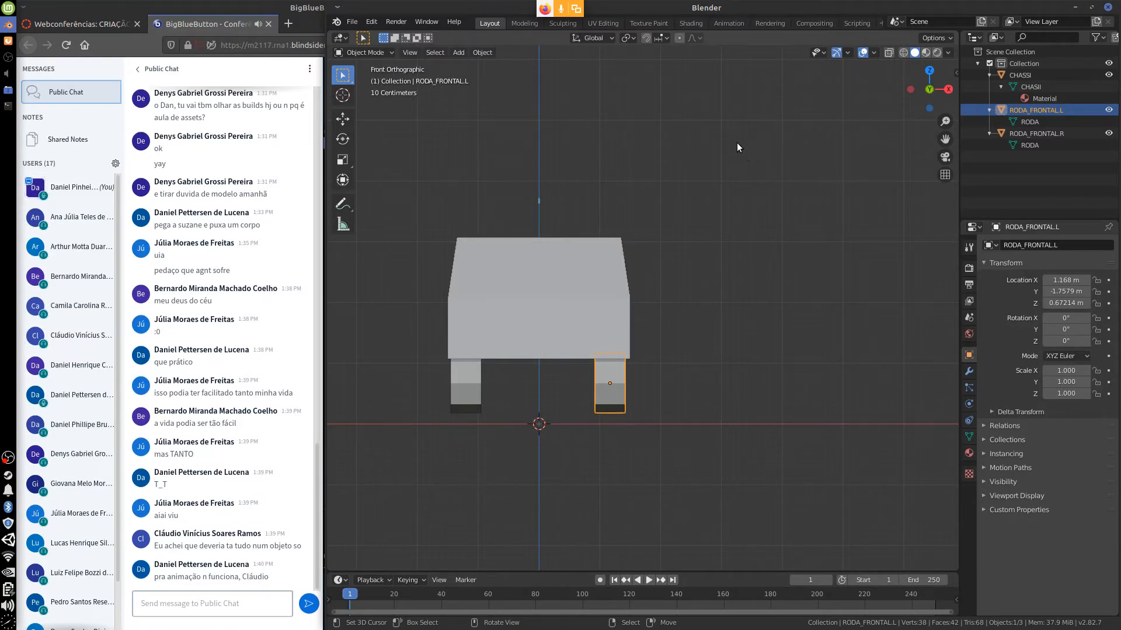
mouse_move(738, 144)
mouse_down()
mouse_move(766, 181)
mouse_move(856, 177)
mouse_up()
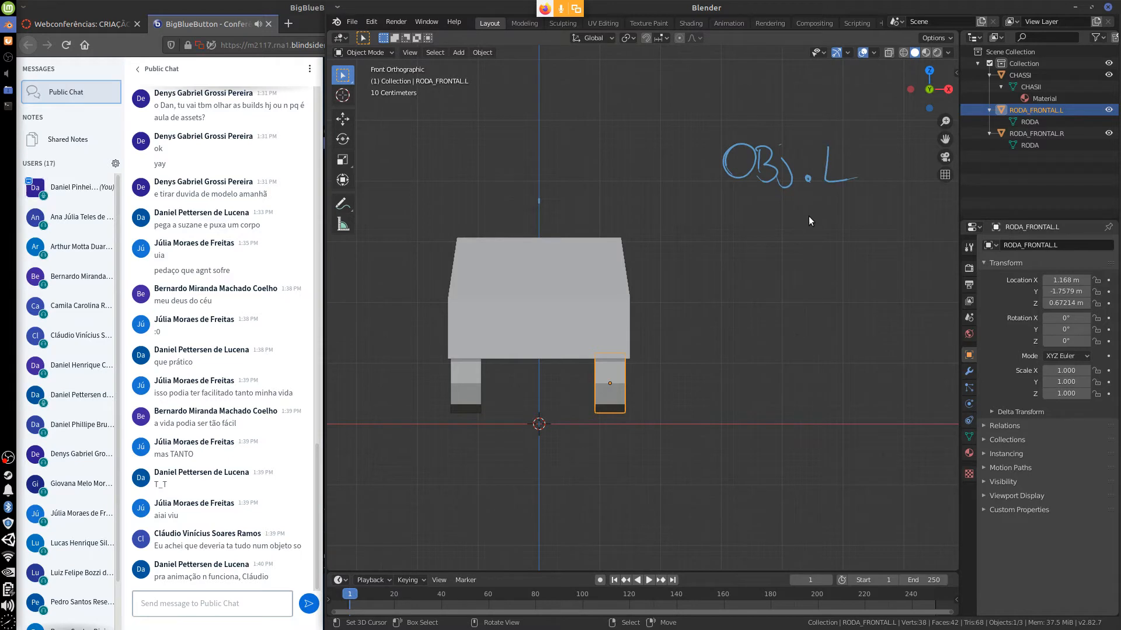
mouse_move(755, 220)
mouse_down()
mouse_move(729, 214)
mouse_move(762, 233)
mouse_move(864, 224)
mouse_up()
mouse_move(853, 142)
mouse_down()
mouse_move(858, 257)
mouse_move(797, 192)
mouse_up()
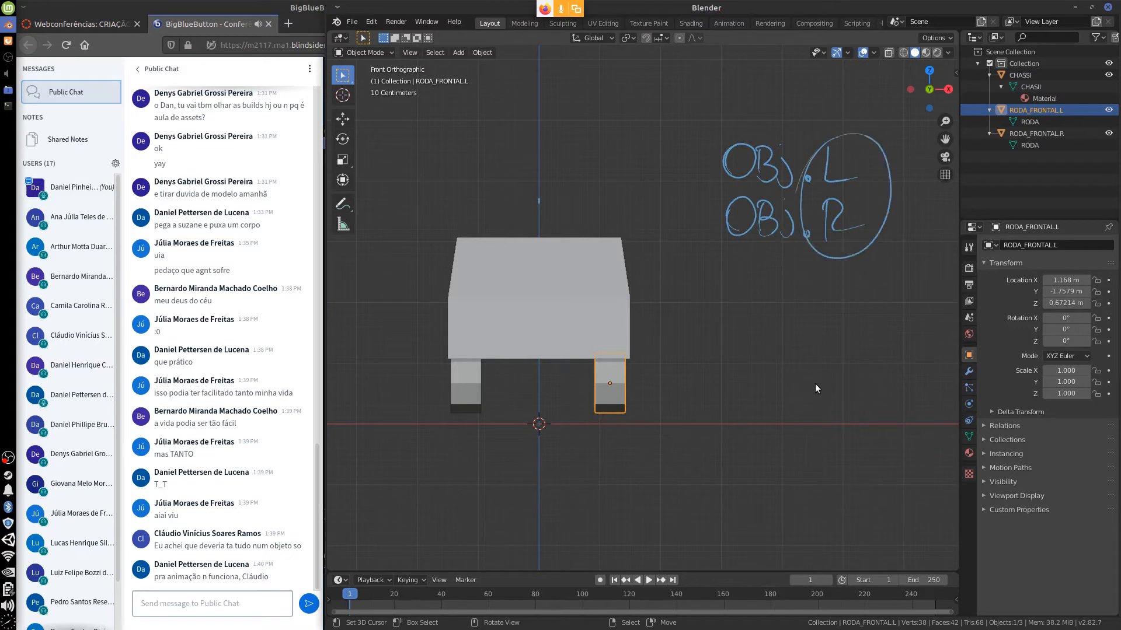
Step: Extend the handwritten suffixes to Left and Right, erase all the notes, and clear the selection
mouse_move(861, 179)
mouse_down()
mouse_move(887, 183)
mouse_move(866, 231)
mouse_up()
drag(875, 219, 875, 231)
drag(879, 209, 889, 232)
drag(881, 224, 896, 223)
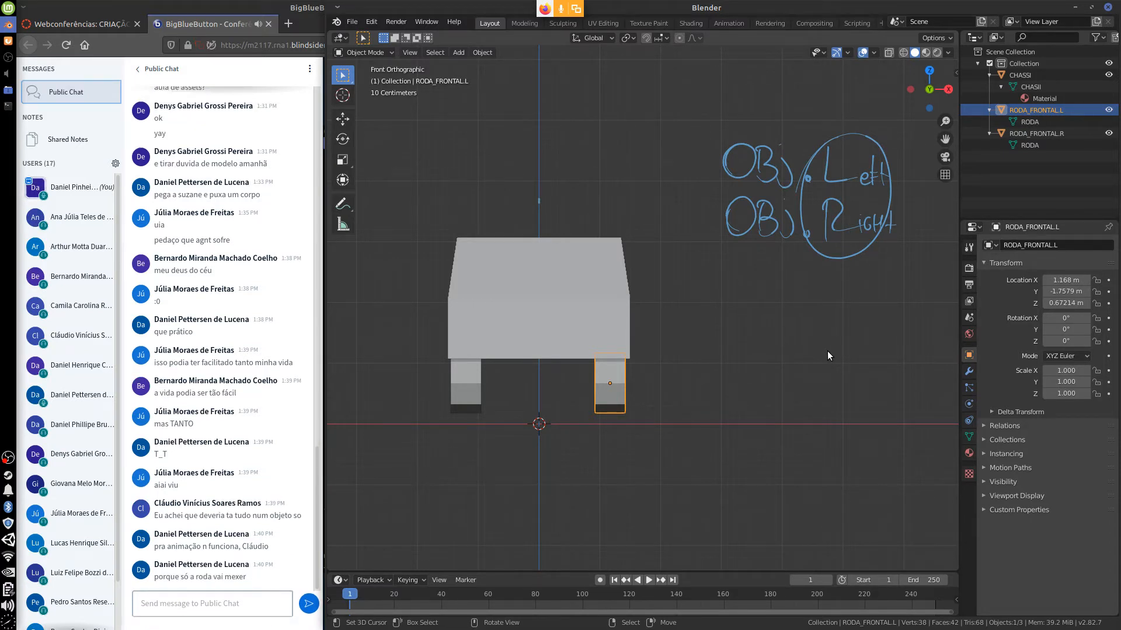
mouse_move(885, 267)
right_down()
mouse_move(885, 138)
mouse_move(866, 130)
mouse_move(840, 239)
mouse_move(815, 248)
mouse_move(729, 175)
mouse_move(723, 227)
mouse_move(726, 169)
right_up()
click(542, 198)
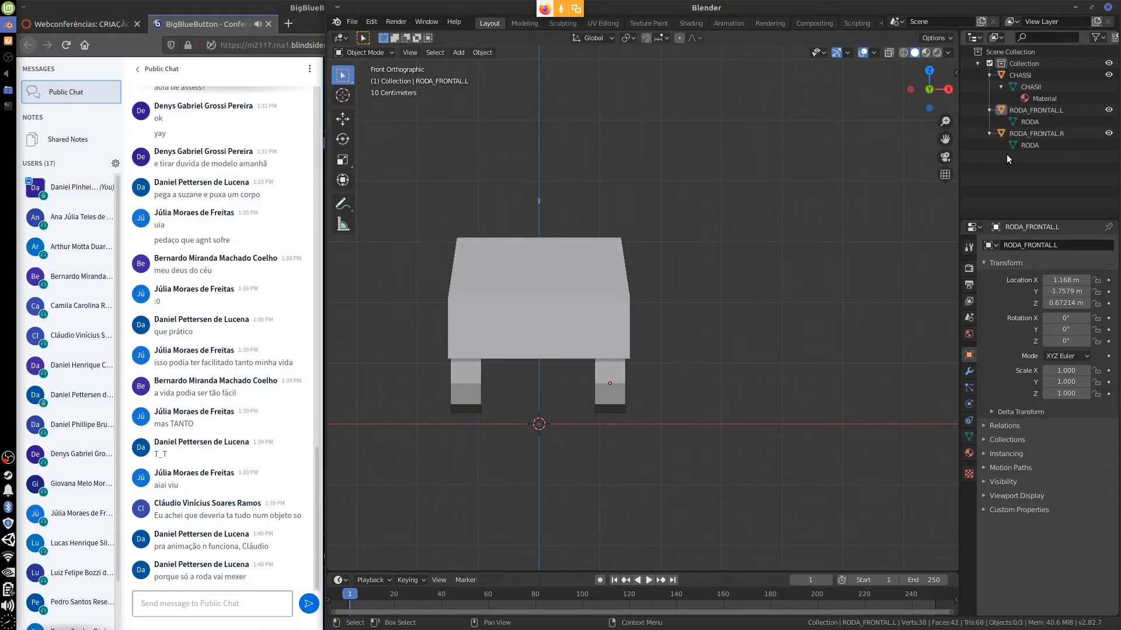
Step: Try a free trackball rotation of the RODA_FRONTAL.R wheel
click(1011, 134)
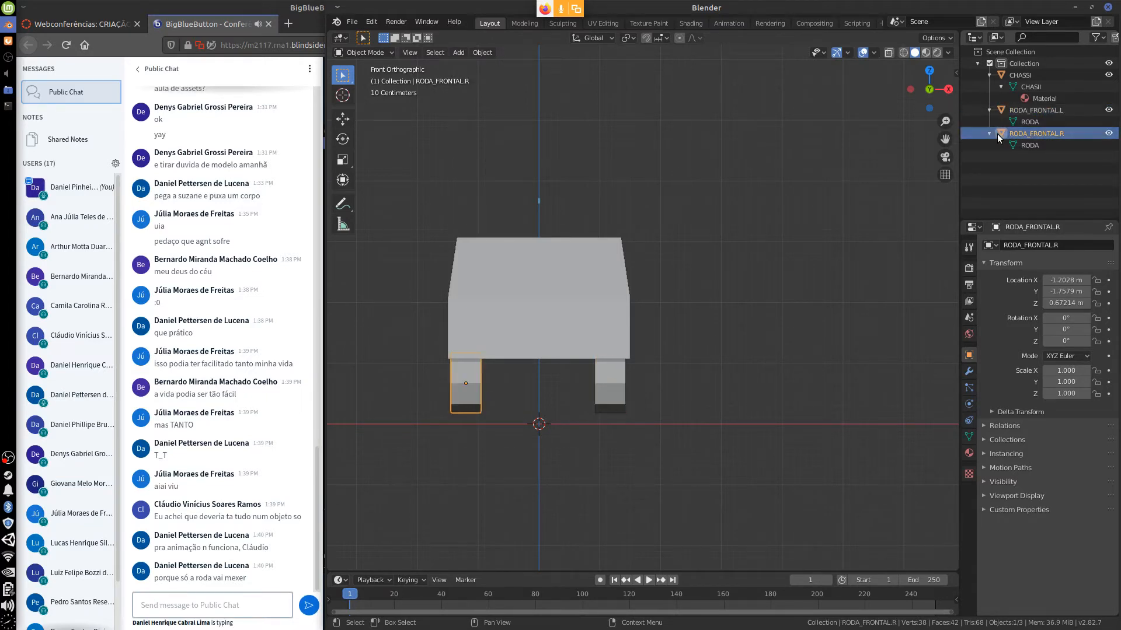
key(r)
key(r)
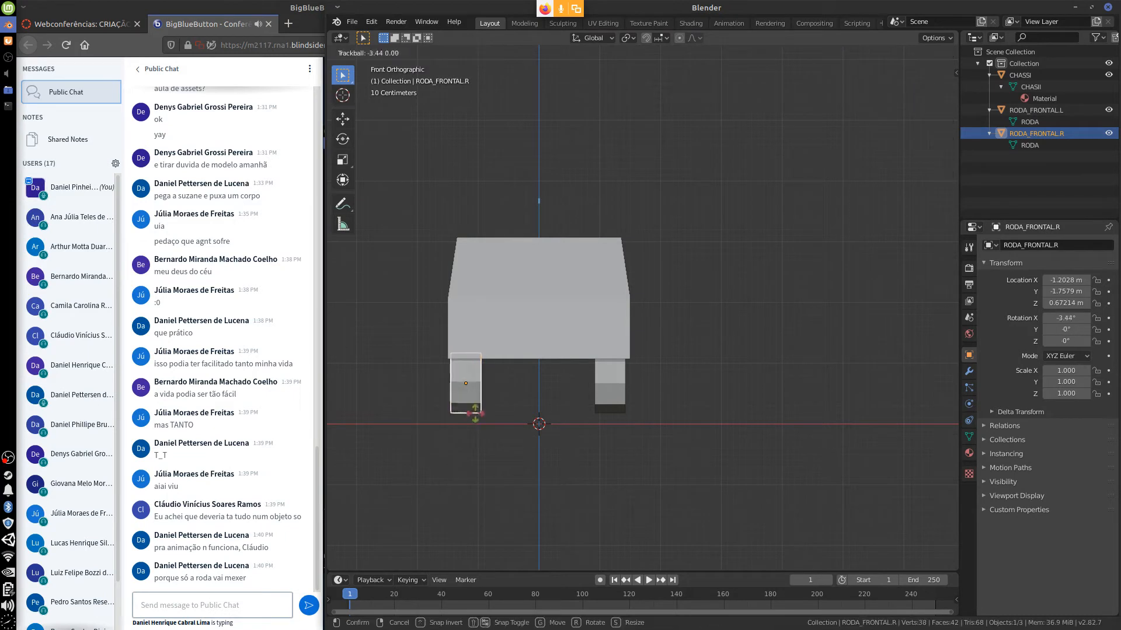
key(Escape)
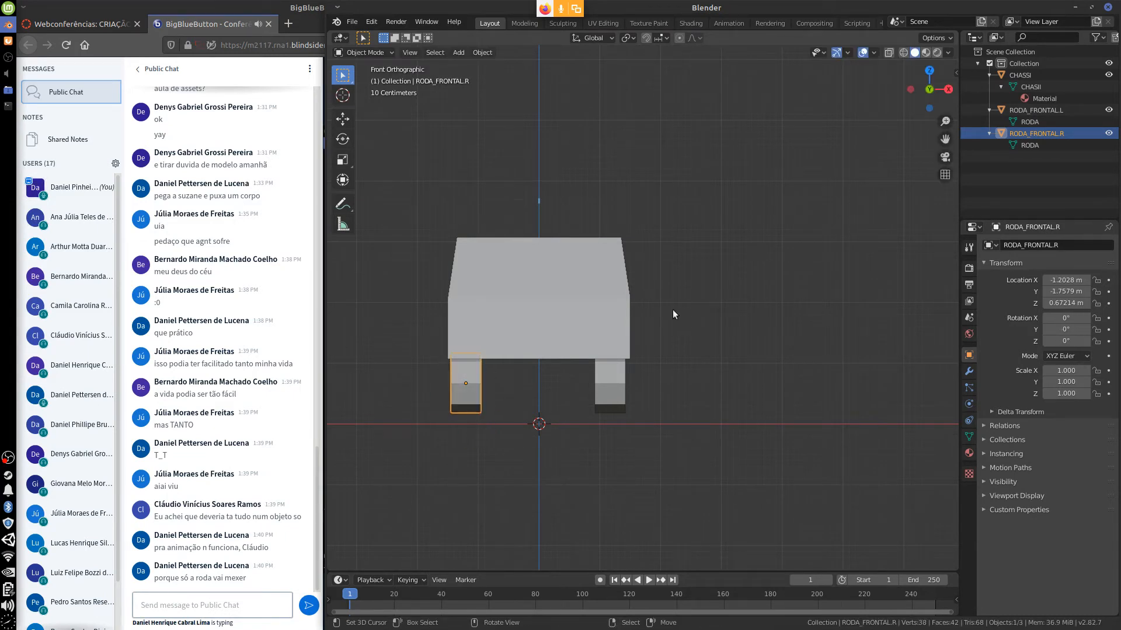
Step: Compare the shared RODA mesh data of the two front wheels through the outliner, using Edit Mode
click(1029, 122)
click(1033, 143)
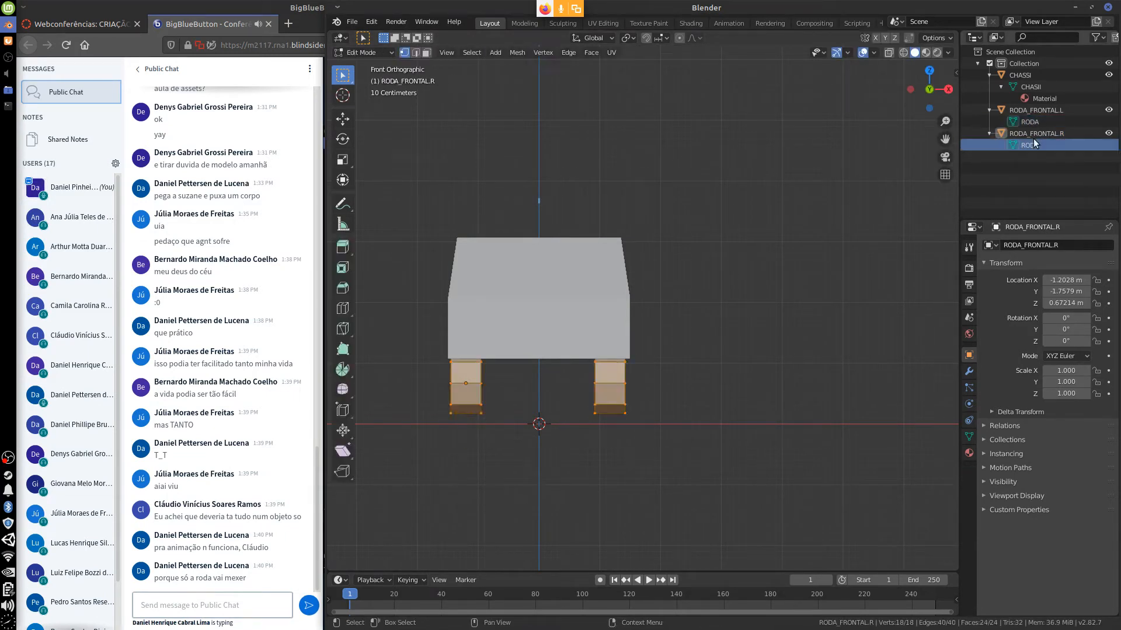
click(1030, 121)
click(1031, 146)
click(1029, 114)
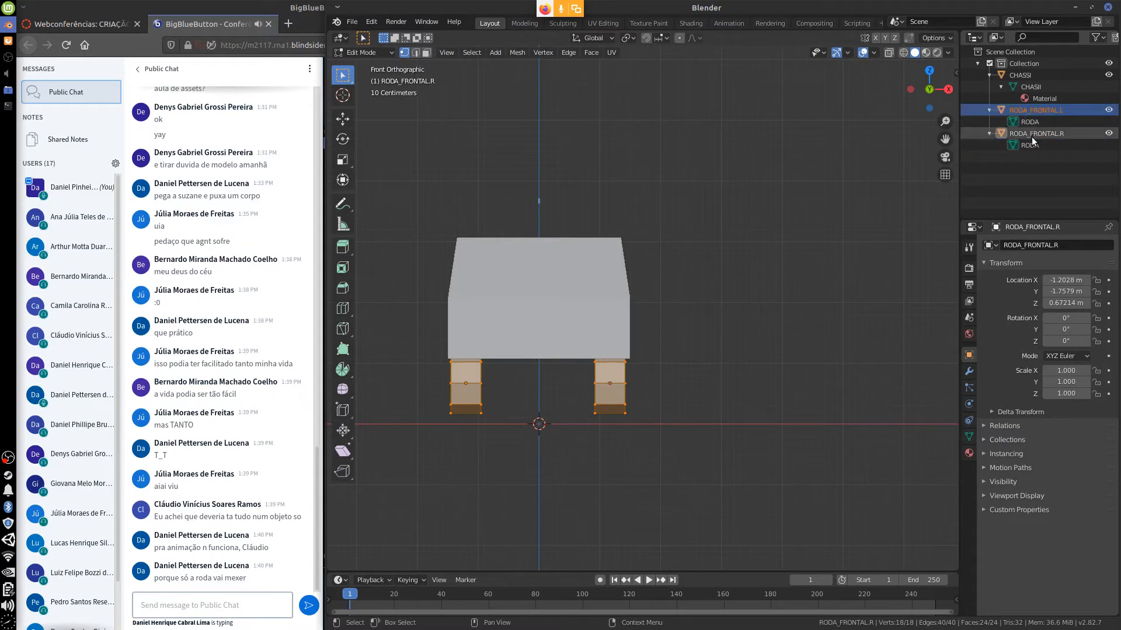
click(1031, 136)
click(1017, 111)
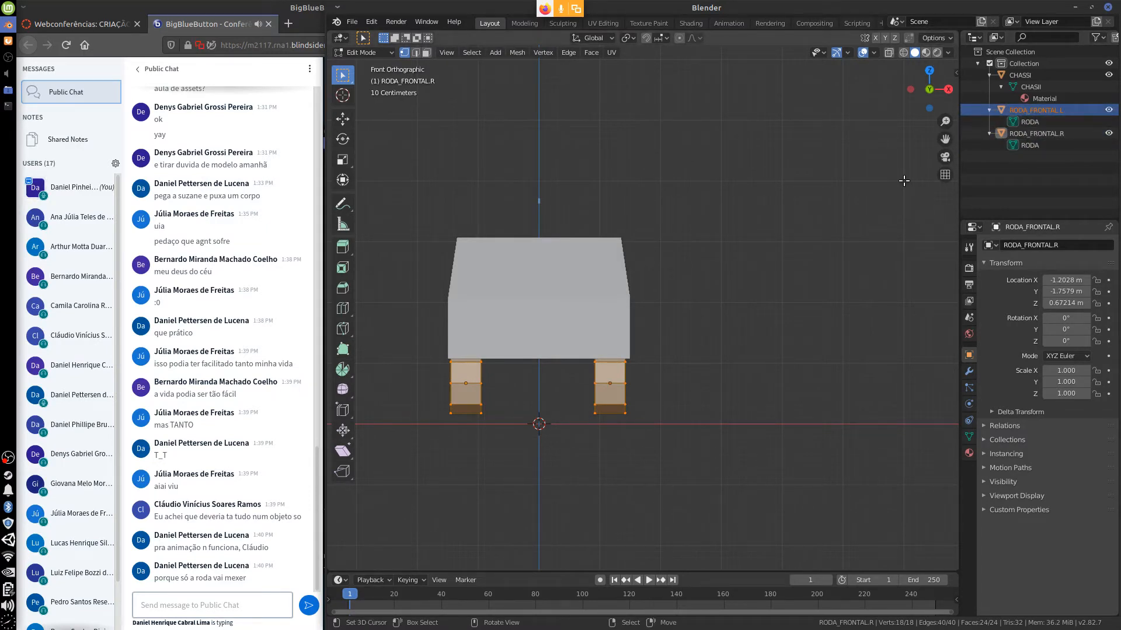
key(Tab)
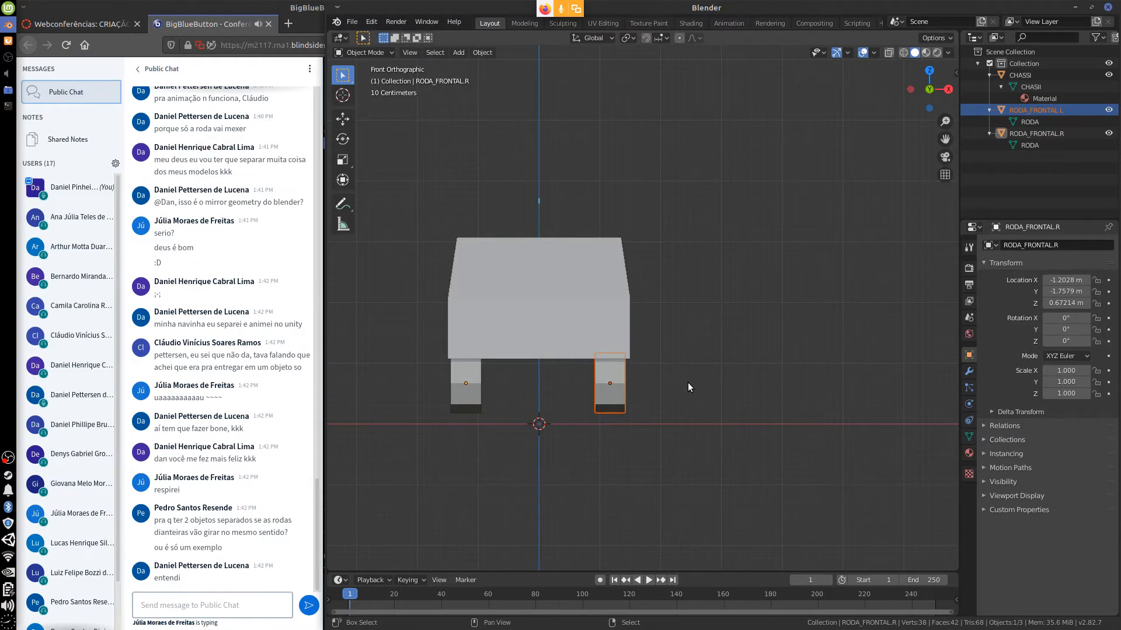
Step: Select both front wheels, create linked duplicates, and move the copies along Y to about 1.31 m under the rear
shift+middle_drag(688, 383, 656, 371)
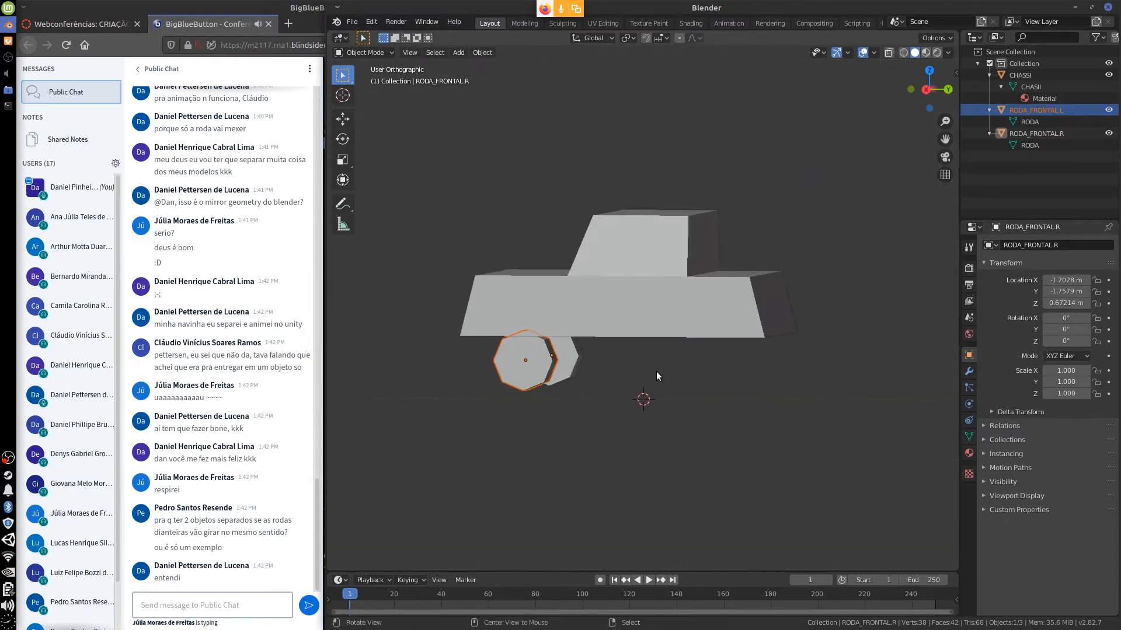
key(KP_3)
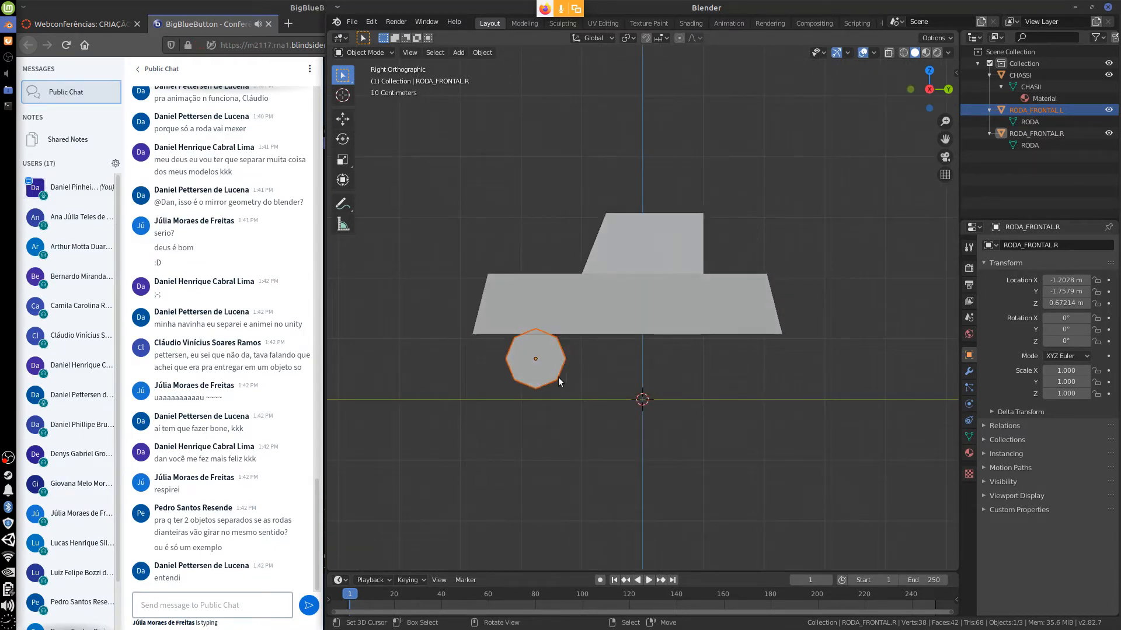
middle_drag(554, 395, 614, 405)
shift+click(516, 377)
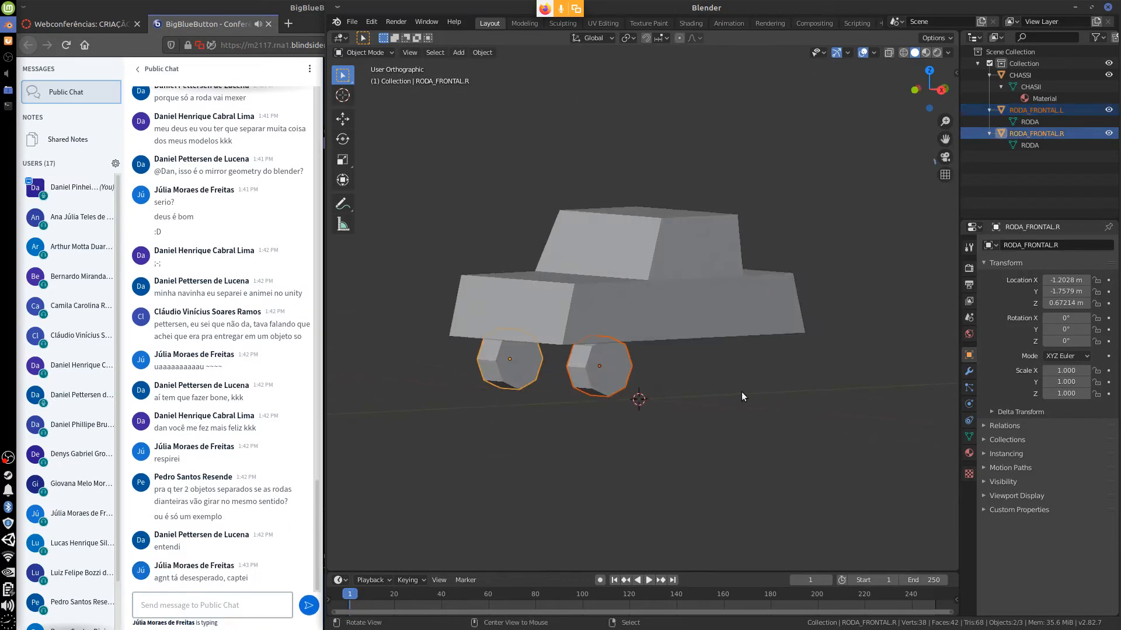
middle_drag(742, 391, 684, 393)
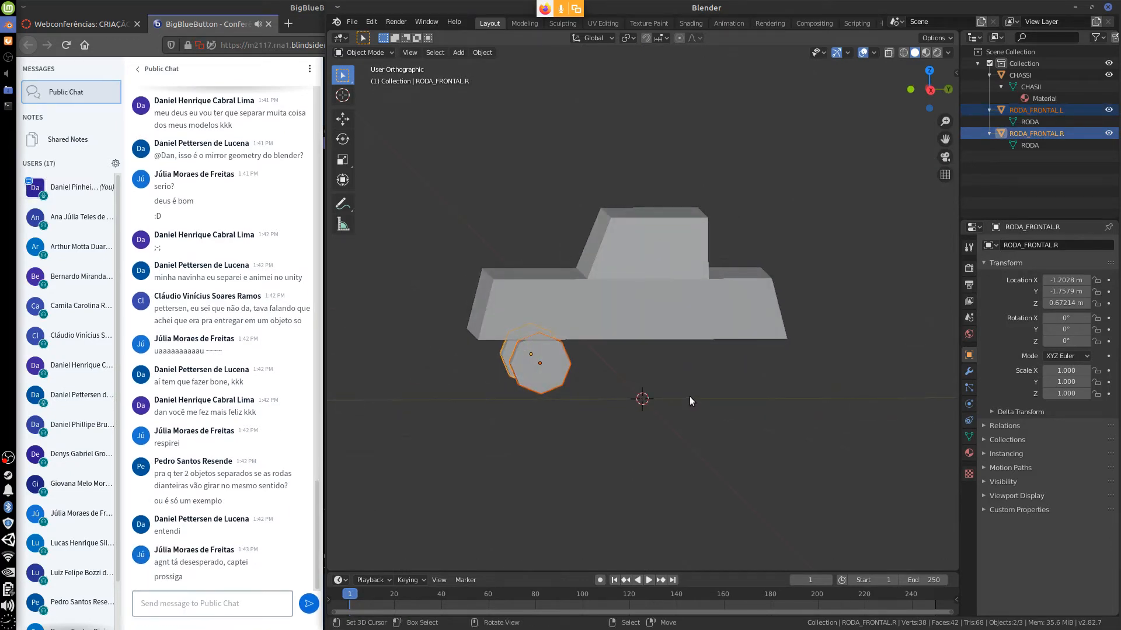
key(KP_3)
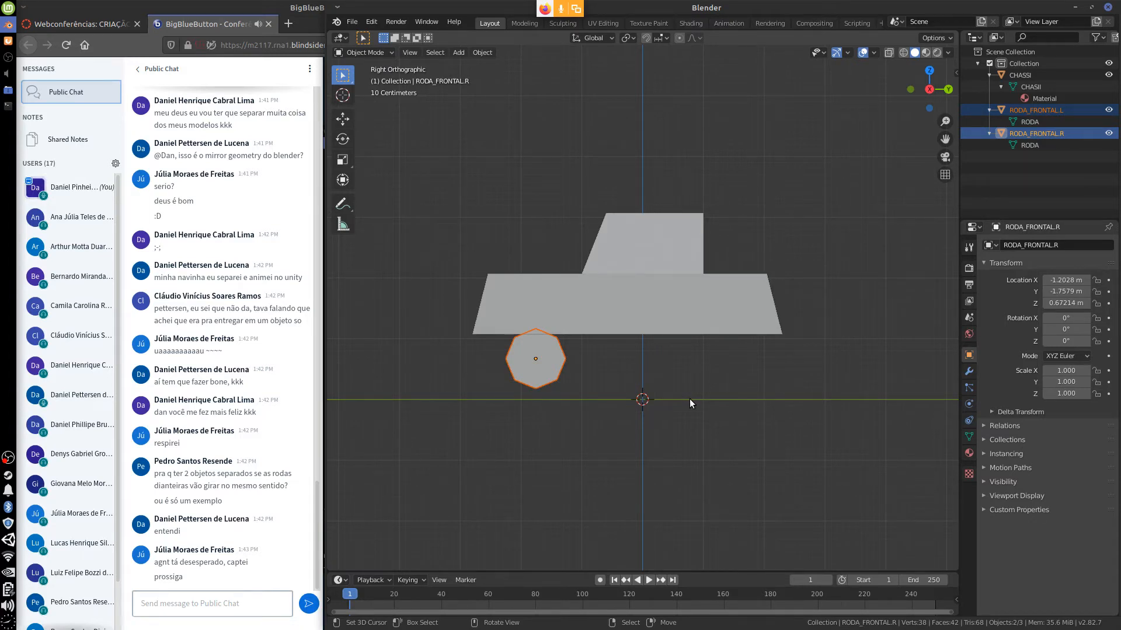
click(486, 52)
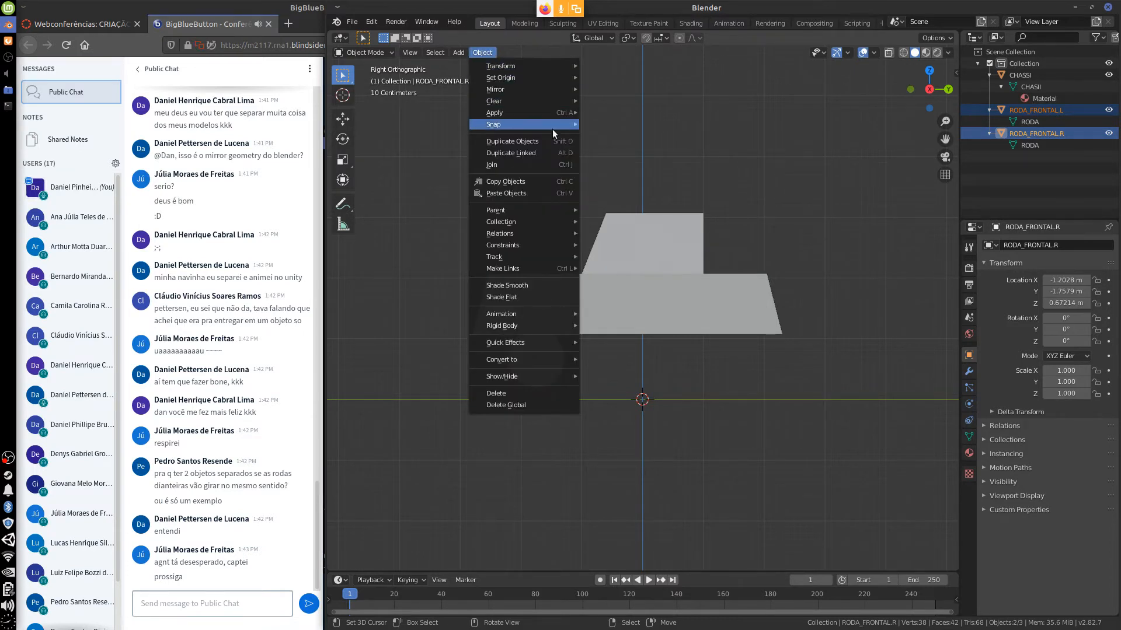
click(530, 153)
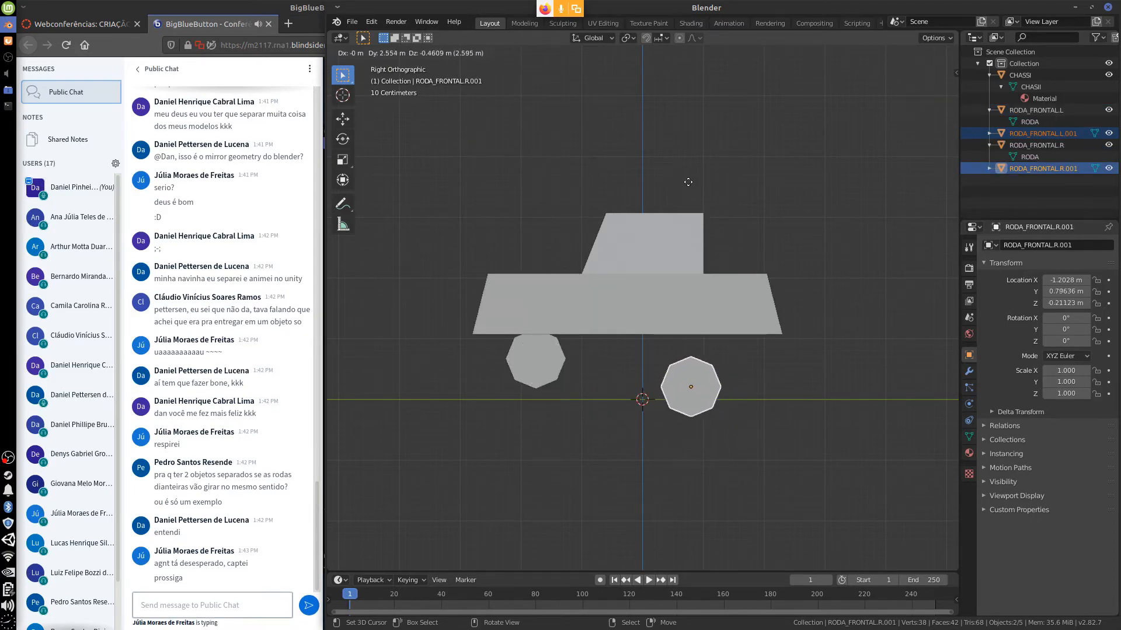
key(y)
click(717, 177)
Step: Expand both duplicated wheels' data in the outliner and rename RODA_FRONTAL.L.001 as RODA_TRASEIRA.L
click(990, 134)
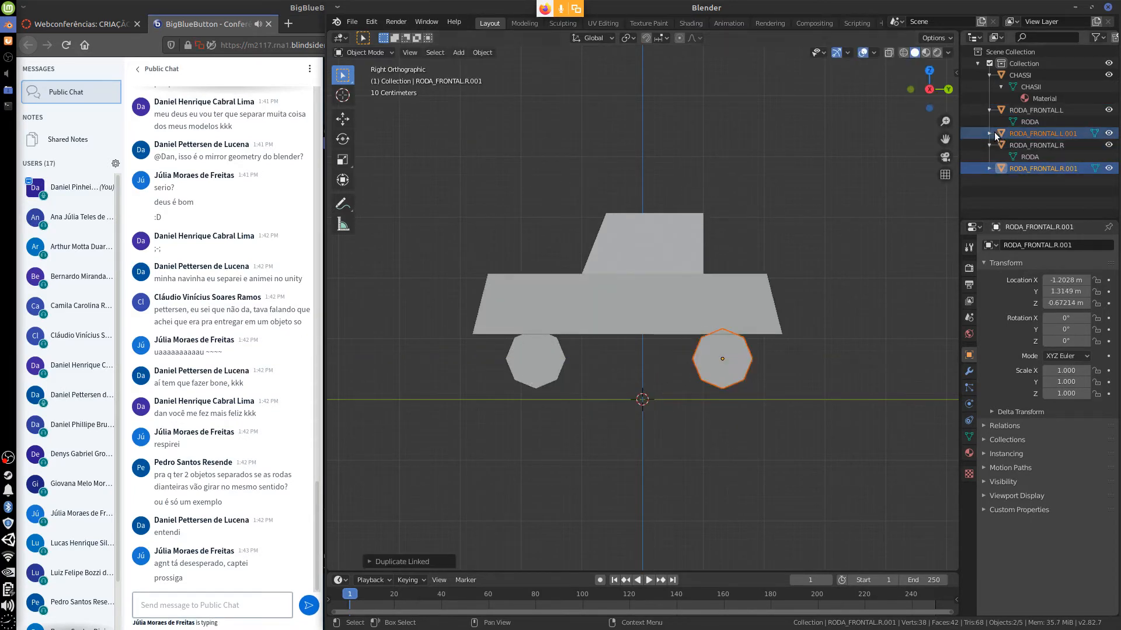
click(990, 180)
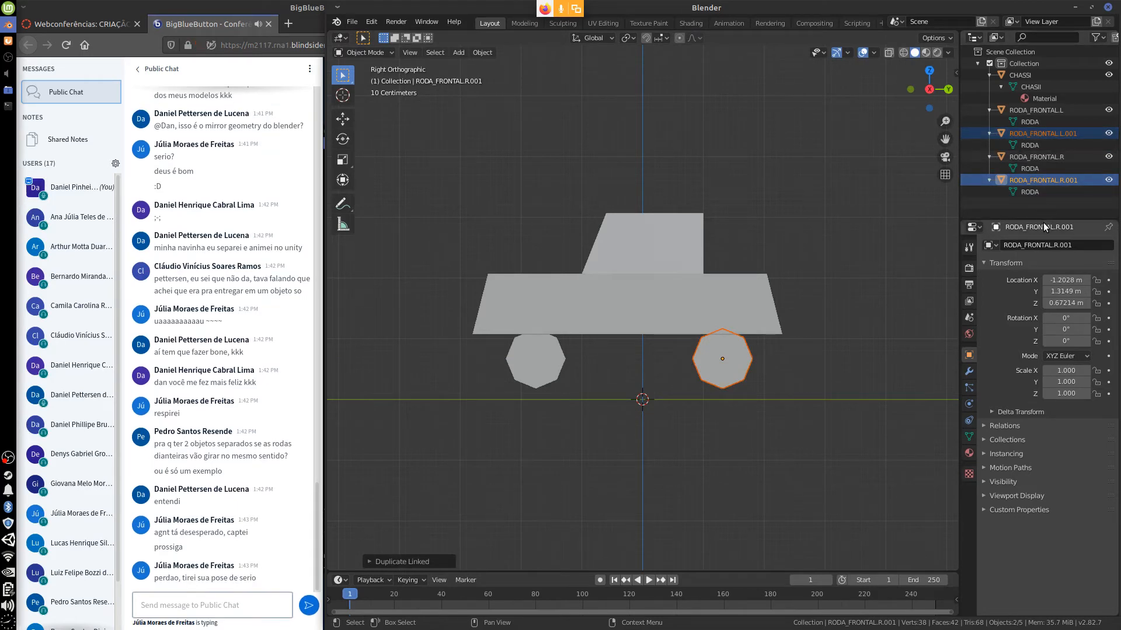
double_click(1070, 133)
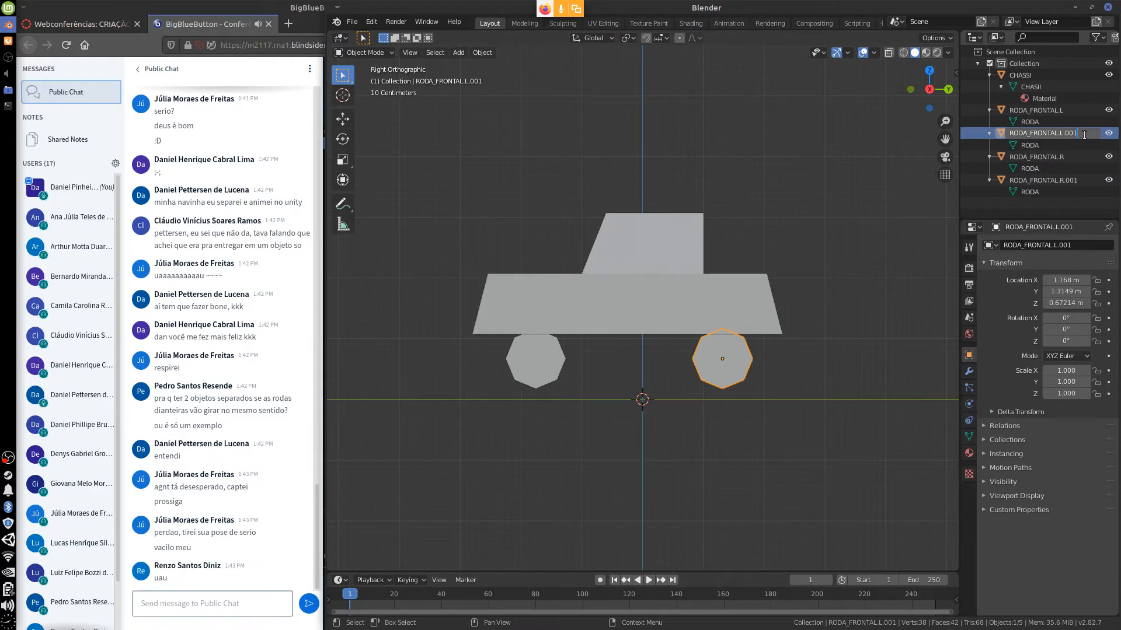
key(BackSpace)
key(BackSpace)
key(Right)
key(BackSpace)
key(BackSpace)
key(BackSpace)
key(BackSpace)
key(BackSpace)
key(BackSpace)
key(BackSpace)
text(TRASEIRA)
key(Return)
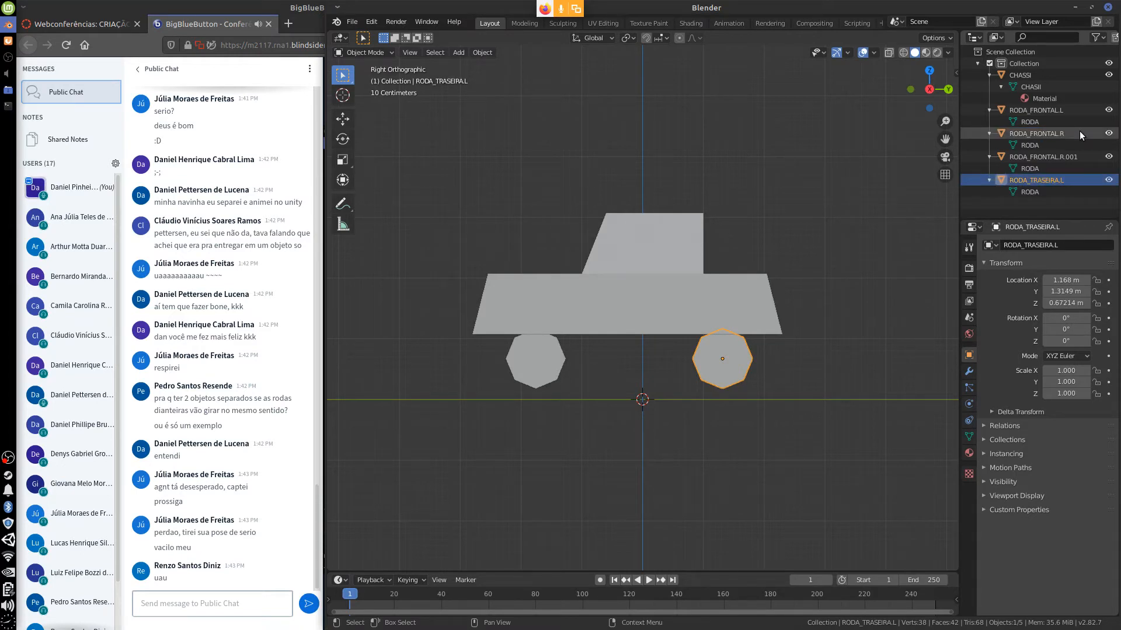
Step: Rename the duplicated wheel RODA_FRONTAL.R.001 as RODA_TRASEIRA.R
right_click(1052, 155)
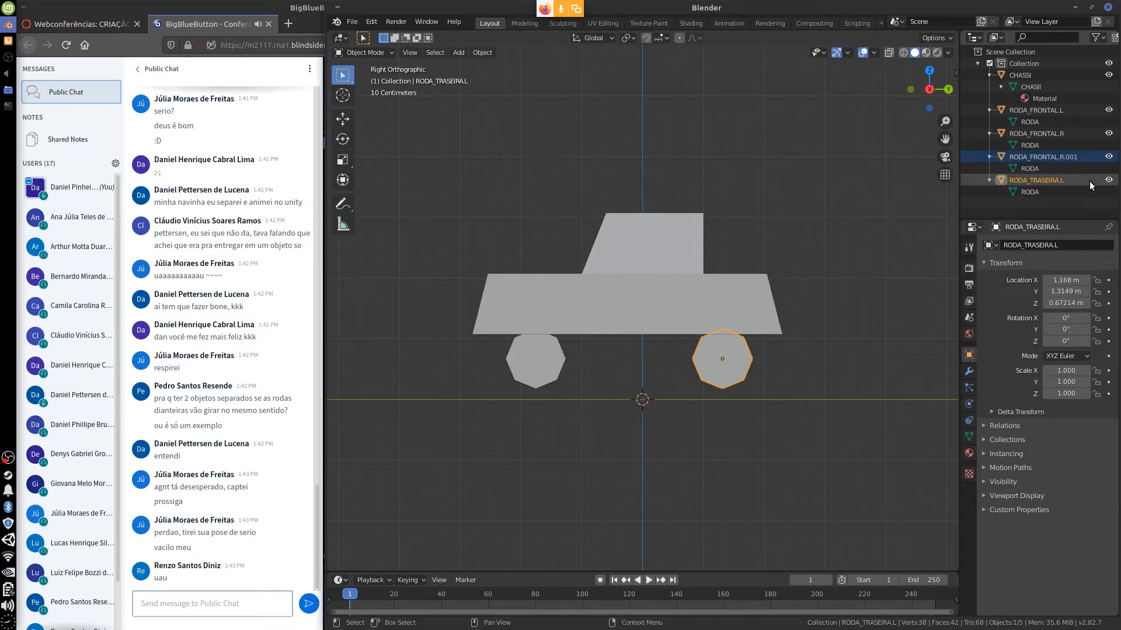
right_click(1056, 155)
click(1045, 156)
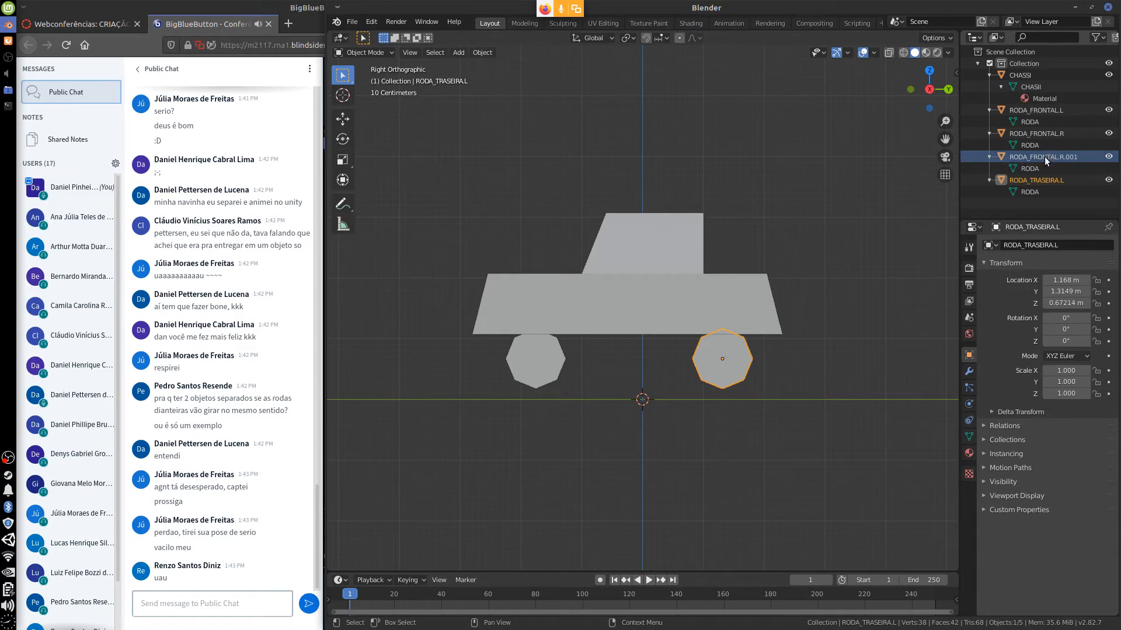
double_click(1075, 157)
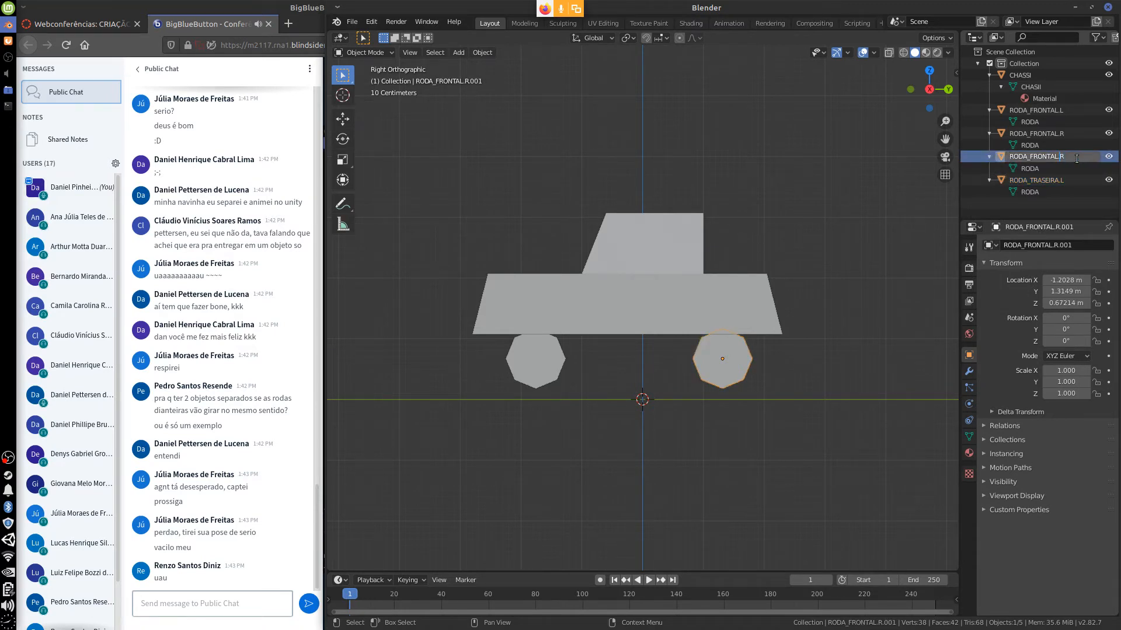
key(BackSpace)
key(BackSpace)
key(BackSpace)
key(BackSpace)
key(BackSpace)
key(BackSpace)
key(BackSpace)
text(TRA)
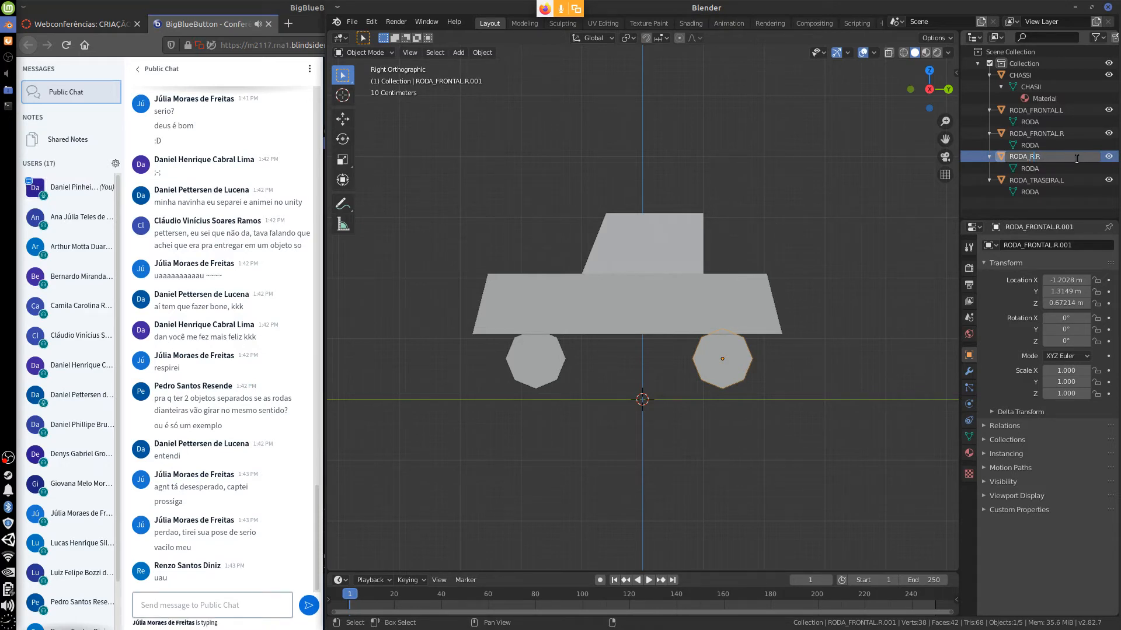
text(SEIRA)
key(Return)
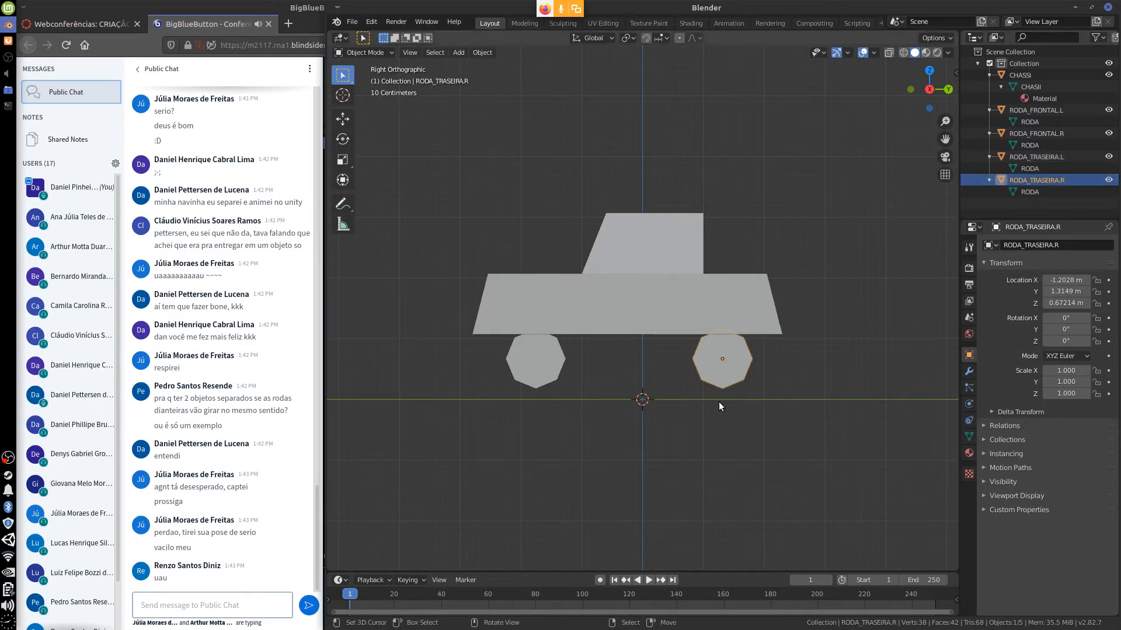
Step: Check the car's separate objects by selecting the chassis and individual wheels in turn from an angled view
click(673, 324)
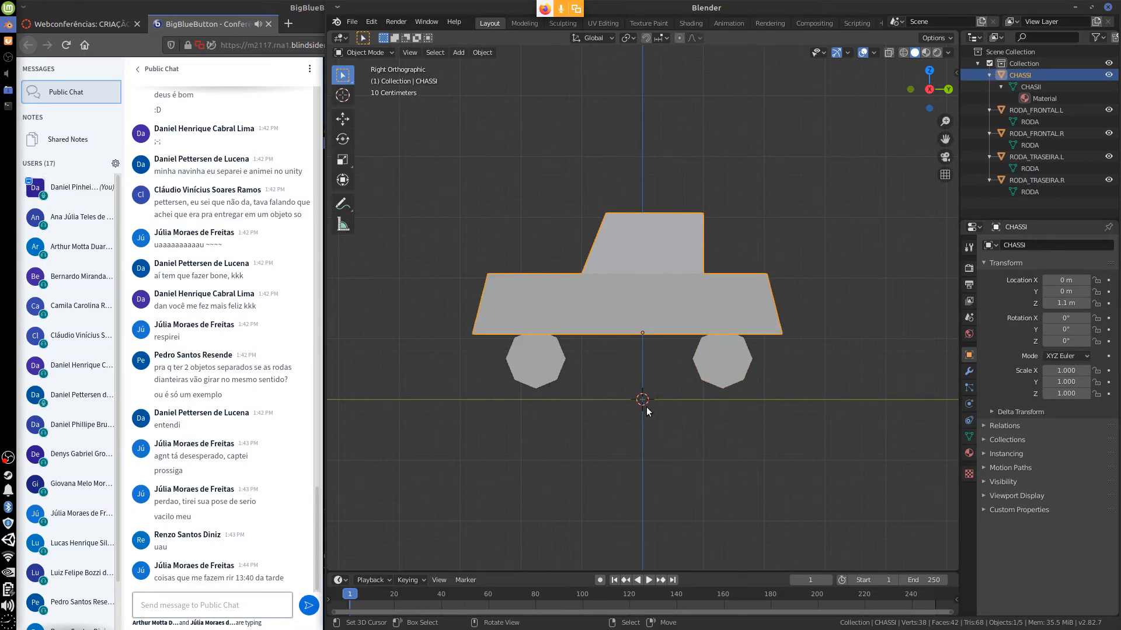
middle_drag(646, 408, 701, 404)
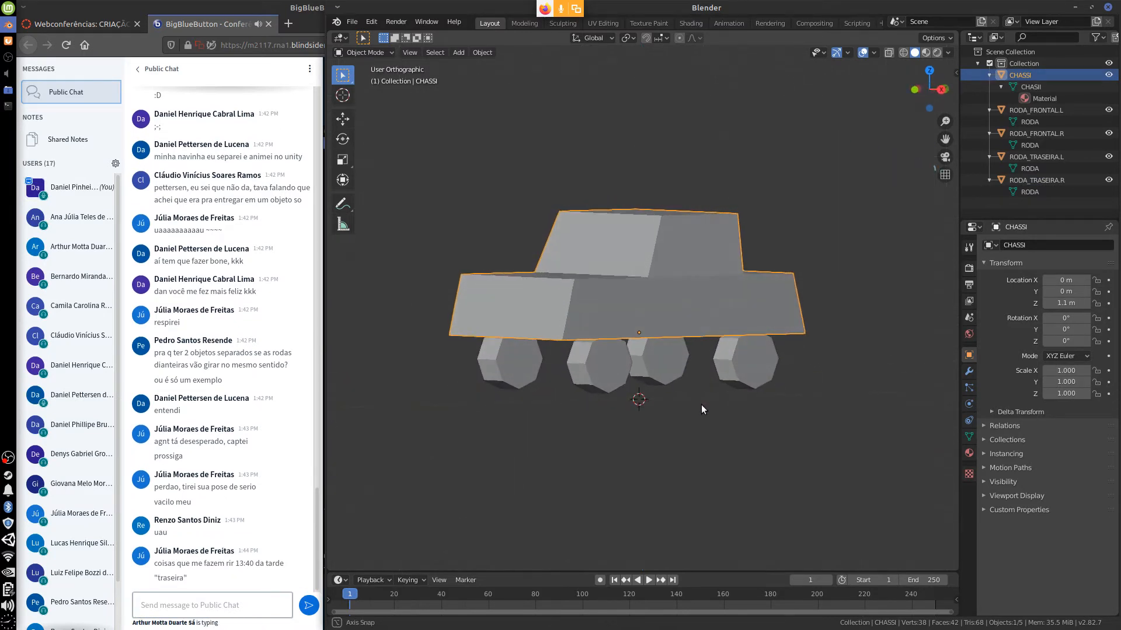
click(605, 379)
click(745, 368)
click(657, 358)
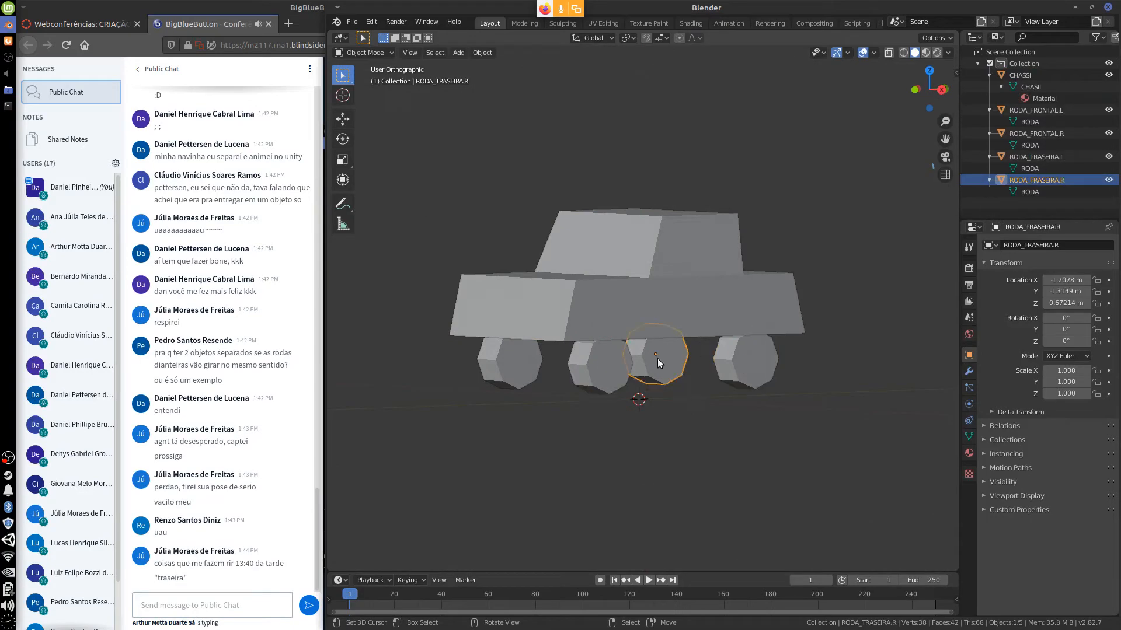
click(575, 378)
click(605, 378)
mouse_move(754, 384)
middle_down()
mouse_move(729, 401)
mouse_move(764, 370)
middle_up()
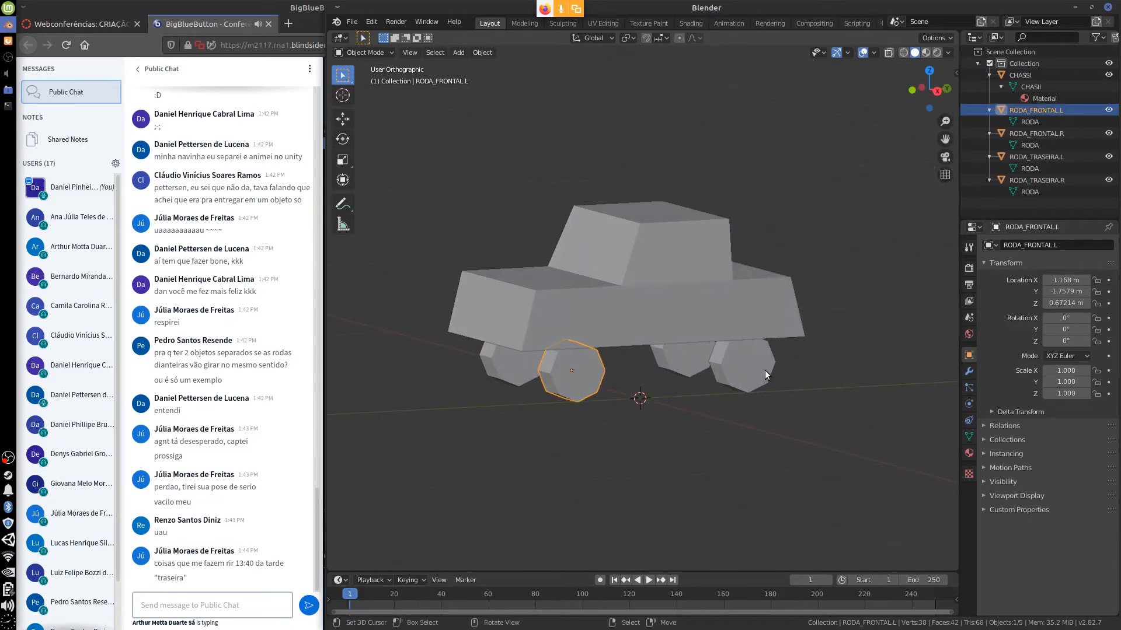
Step: Try moving the CHASSI object on its own in the right orthographic view
click(714, 332)
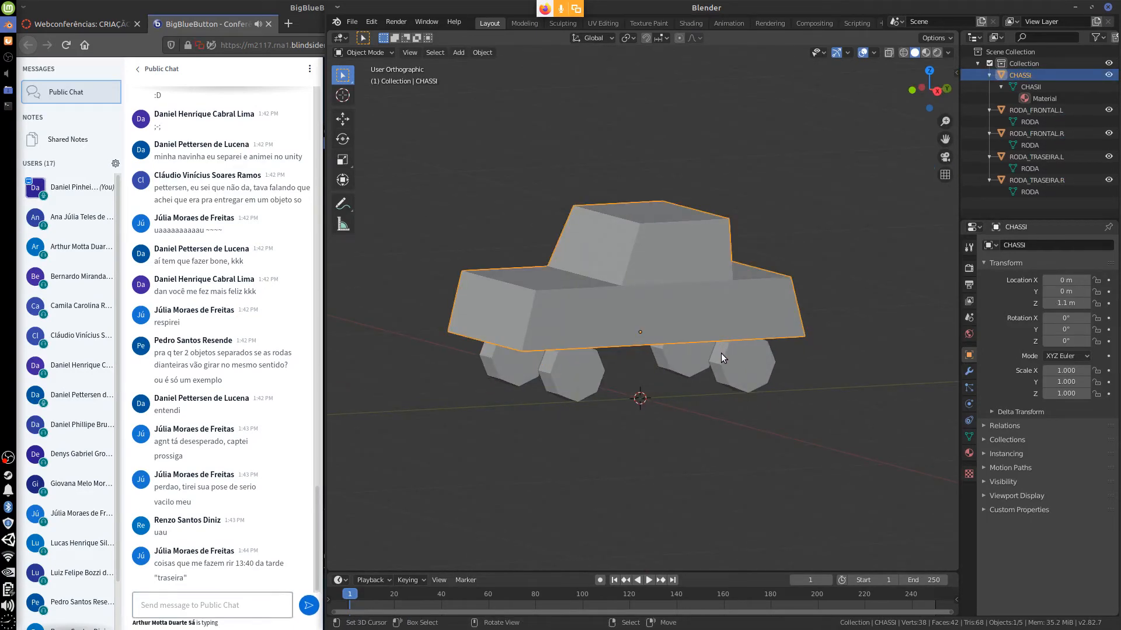
key(KP_3)
key(g)
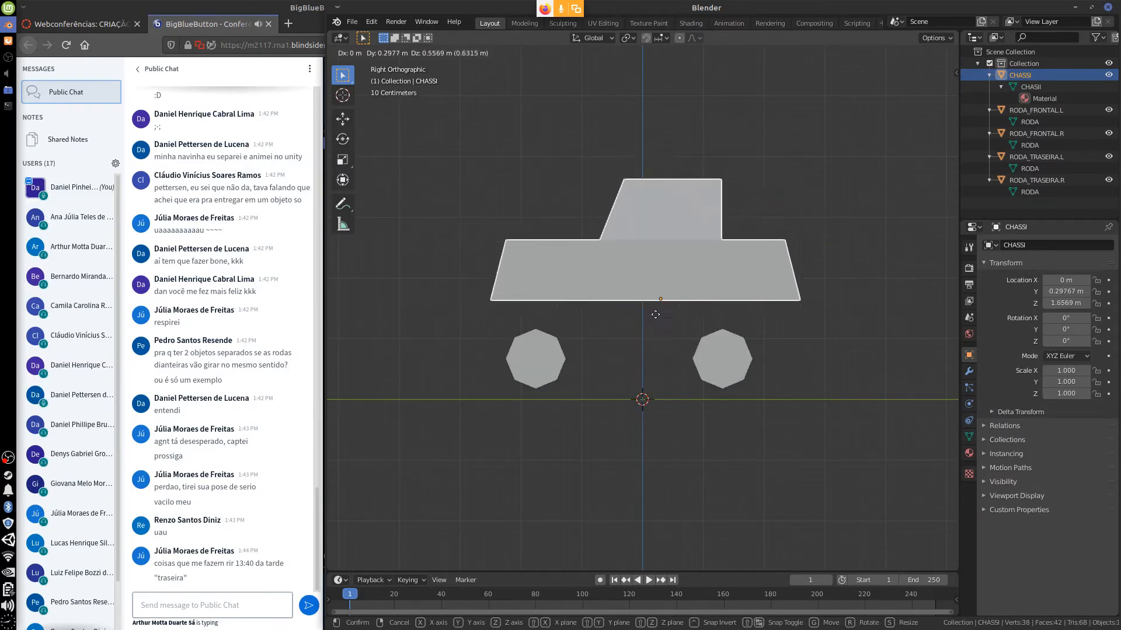
click(639, 348)
Step: Select all four wheels together with CHASSI and try moving the whole car in the right orthographic view
click(714, 372)
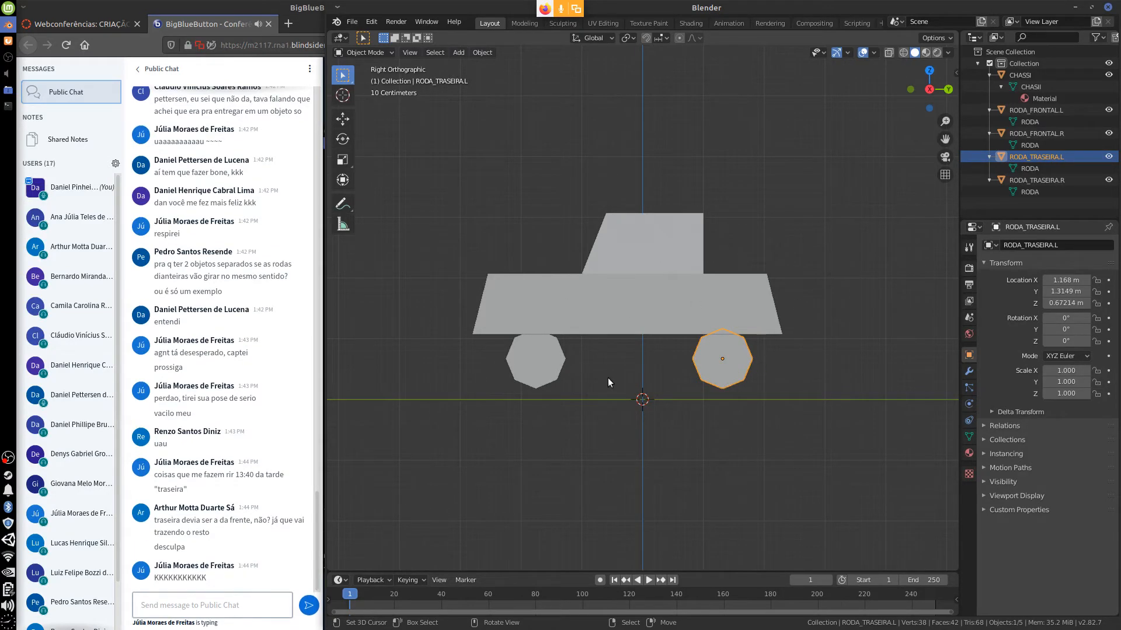
mouse_move(608, 377)
middle_down()
mouse_move(657, 381)
mouse_move(587, 380)
middle_up()
shift+click(587, 380)
shift+click(673, 363)
shift+click(498, 377)
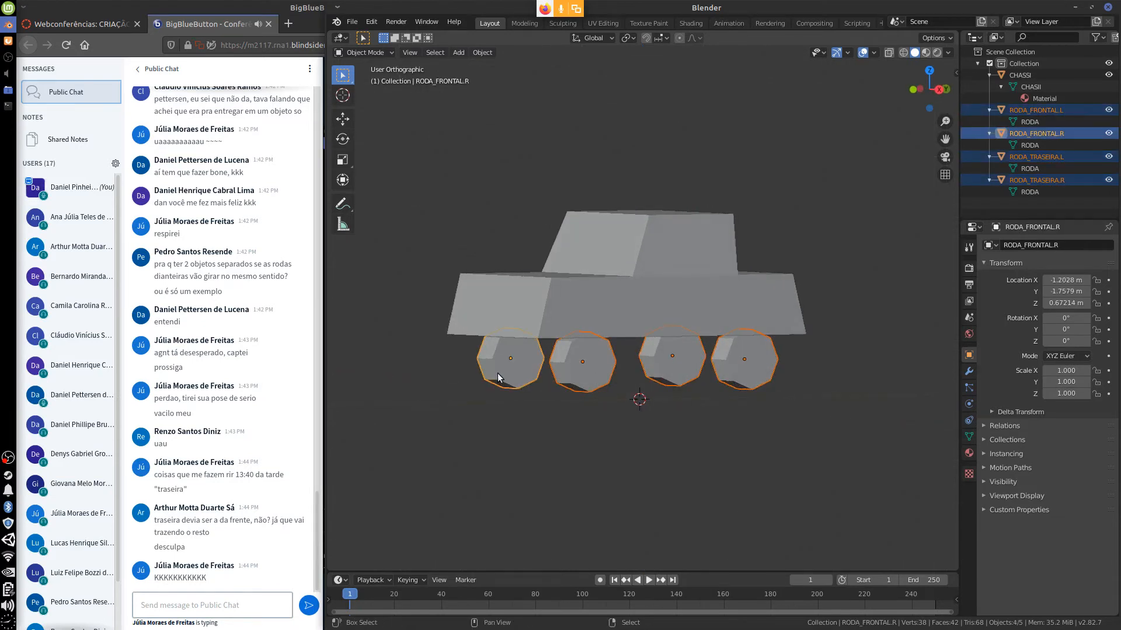
middle_drag(793, 411, 761, 408)
shift+click(712, 326)
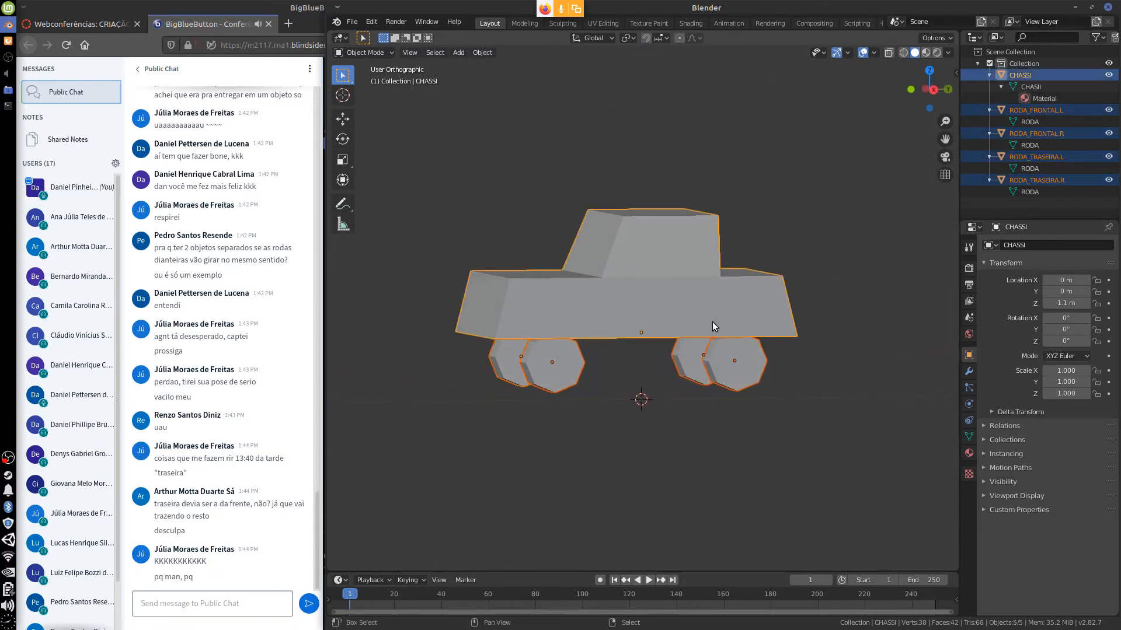
key(KP_3)
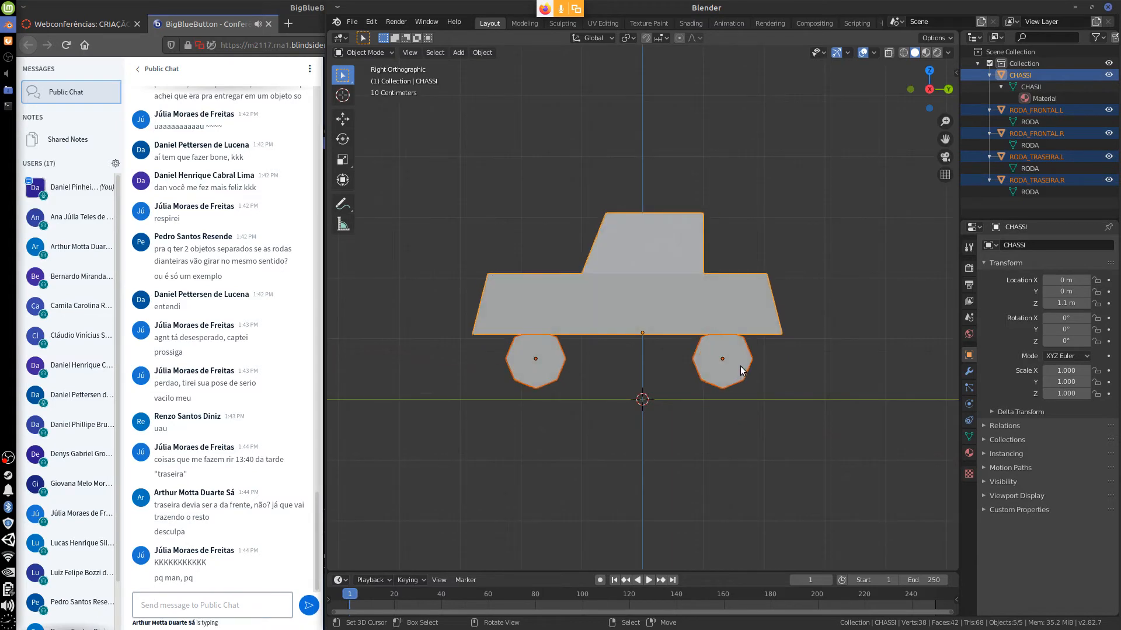
key(g)
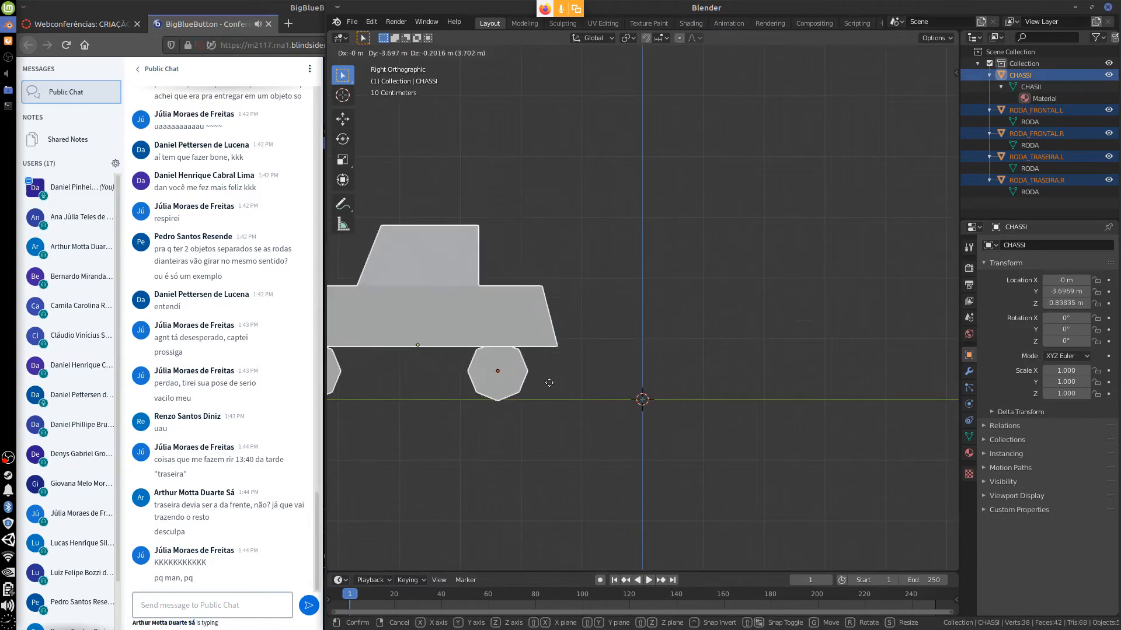
right_click(750, 343)
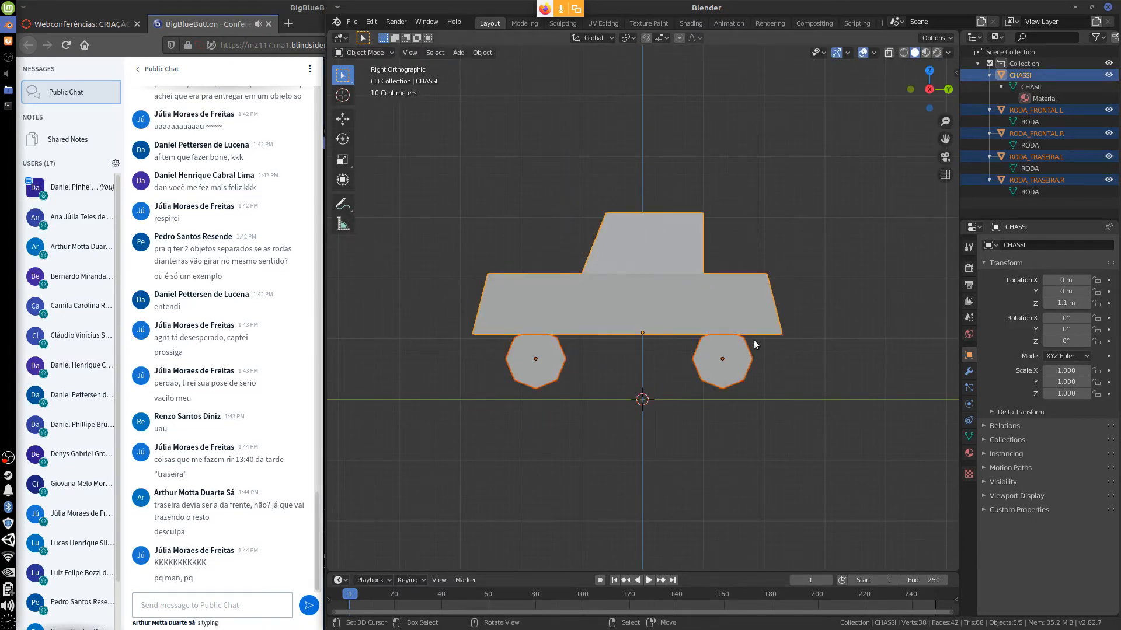
click(744, 358)
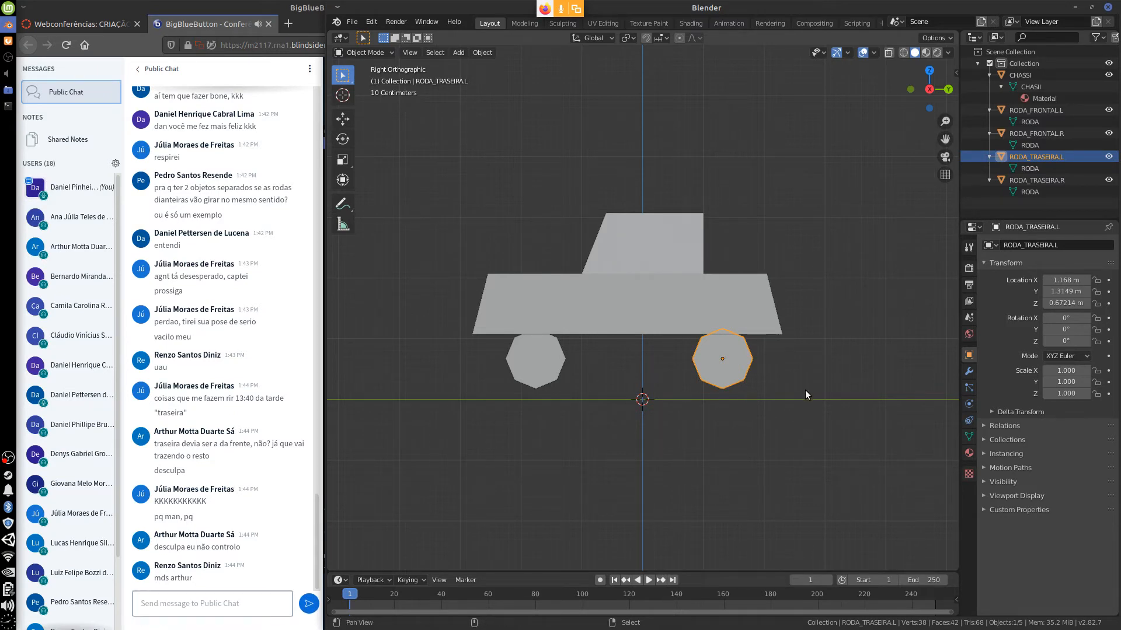
shift+middle_drag(803, 392, 751, 416)
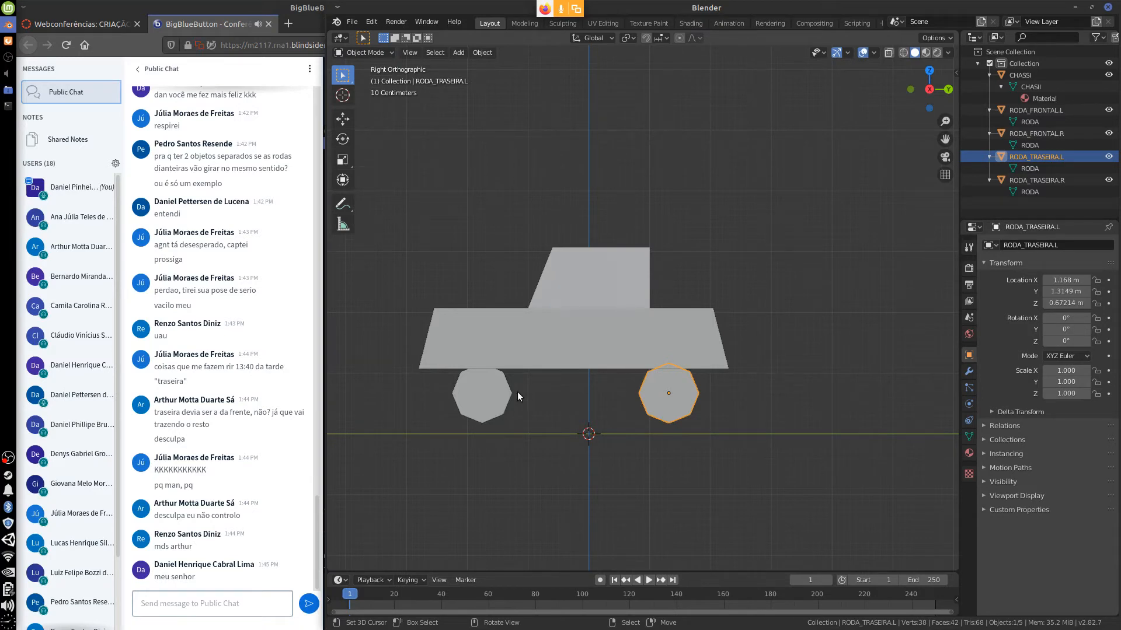
Step: Select RODA_FRONTAL.L and RODA_FRONTAL.R and try a trackball rotation of the pair
click(504, 413)
middle_drag(539, 433, 622, 426)
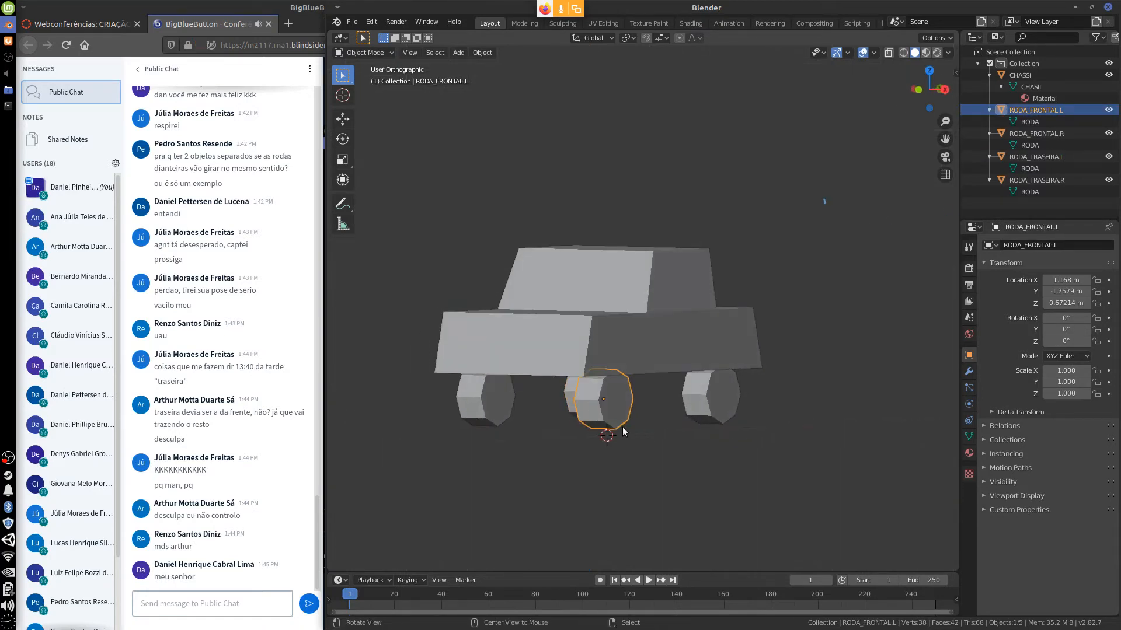
shift+click(488, 415)
middle_drag(691, 432, 717, 442)
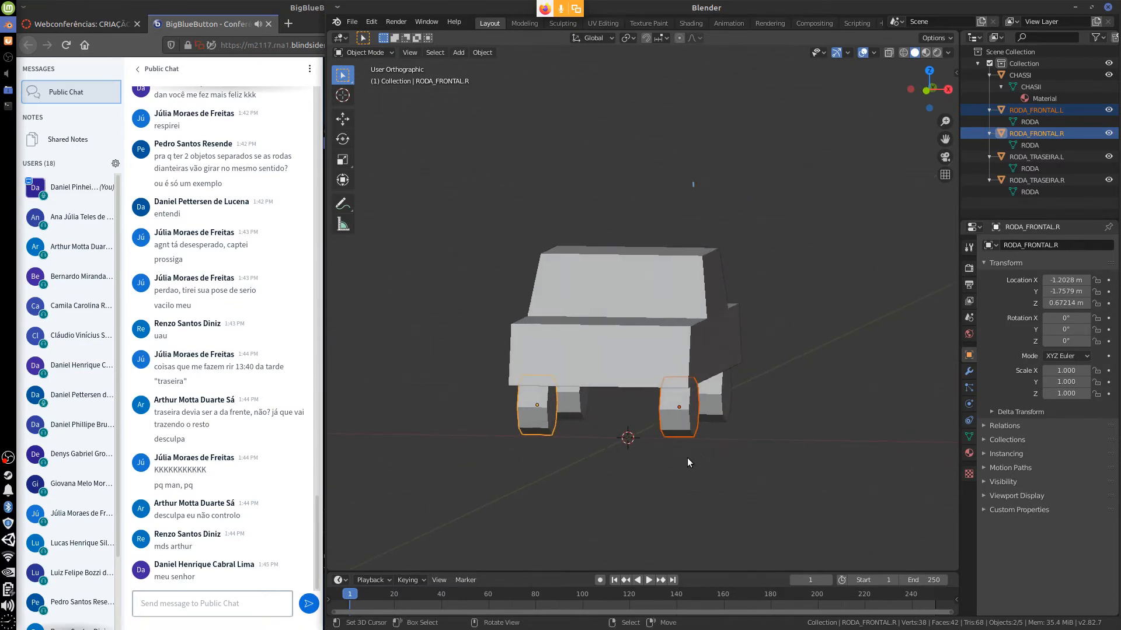
key(r)
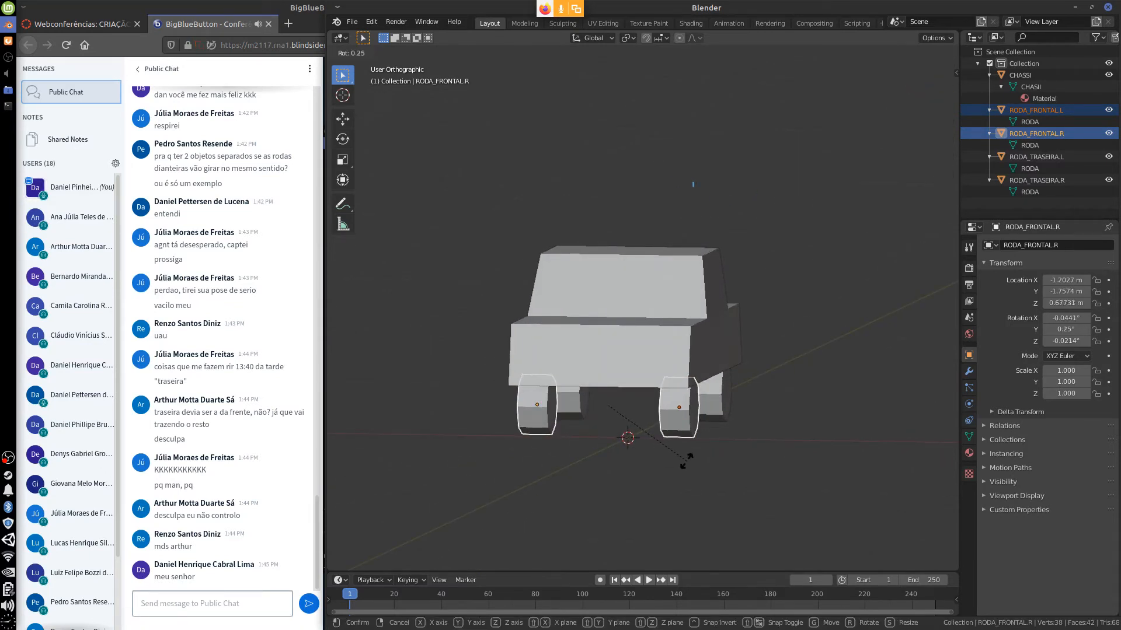
key(r)
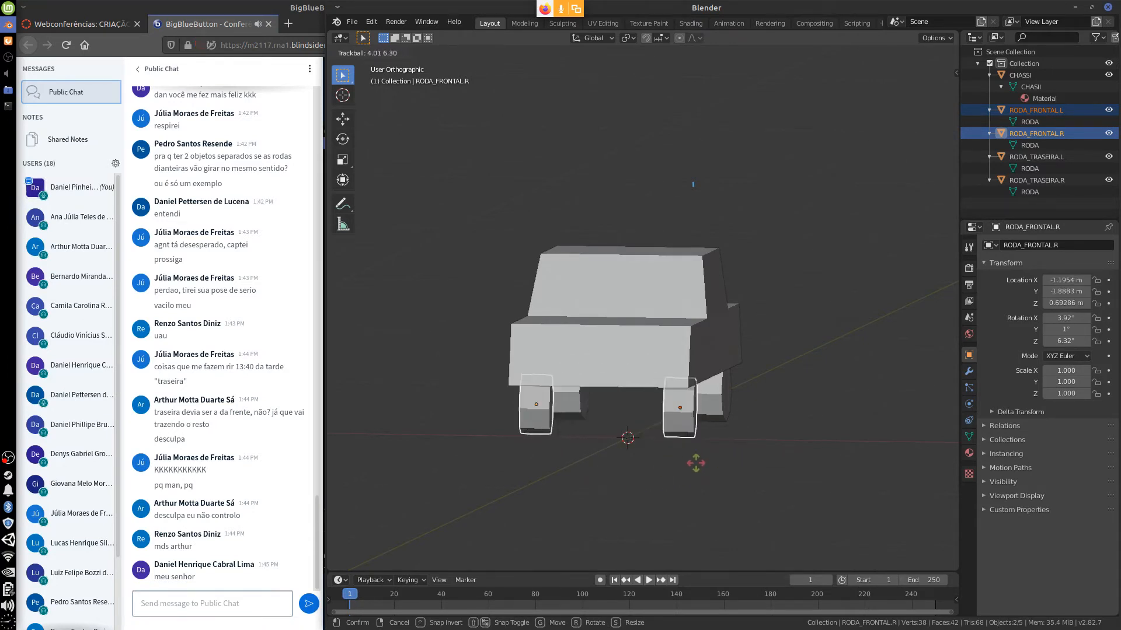
key(Escape)
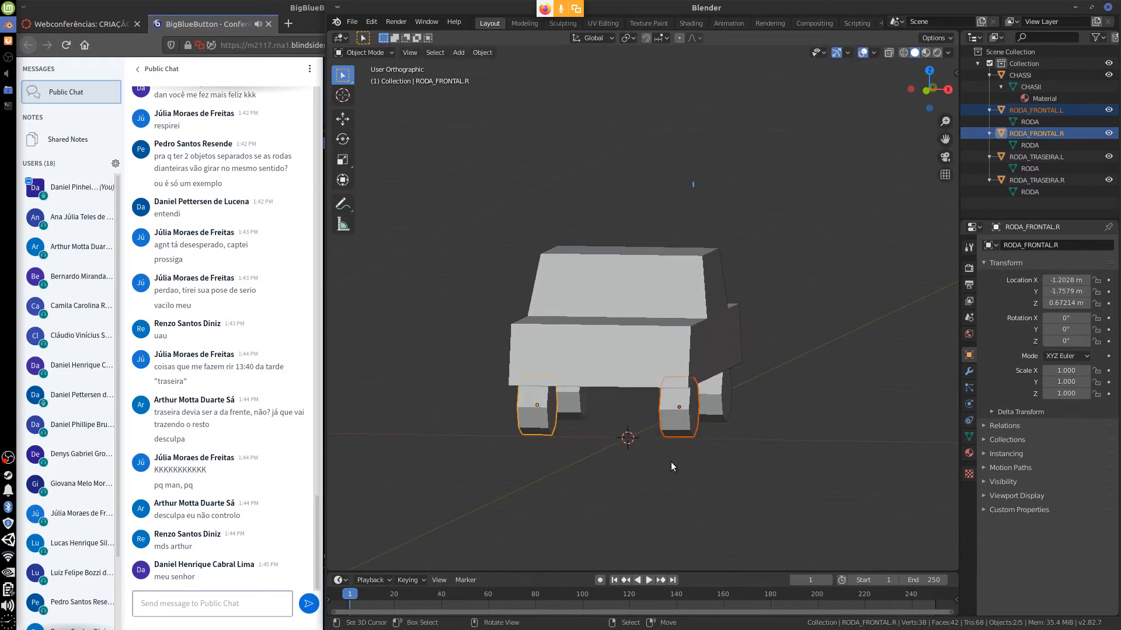
Step: Try rotating the two selected front wheels about their local Z axes
key(r)
key(z)
key(z)
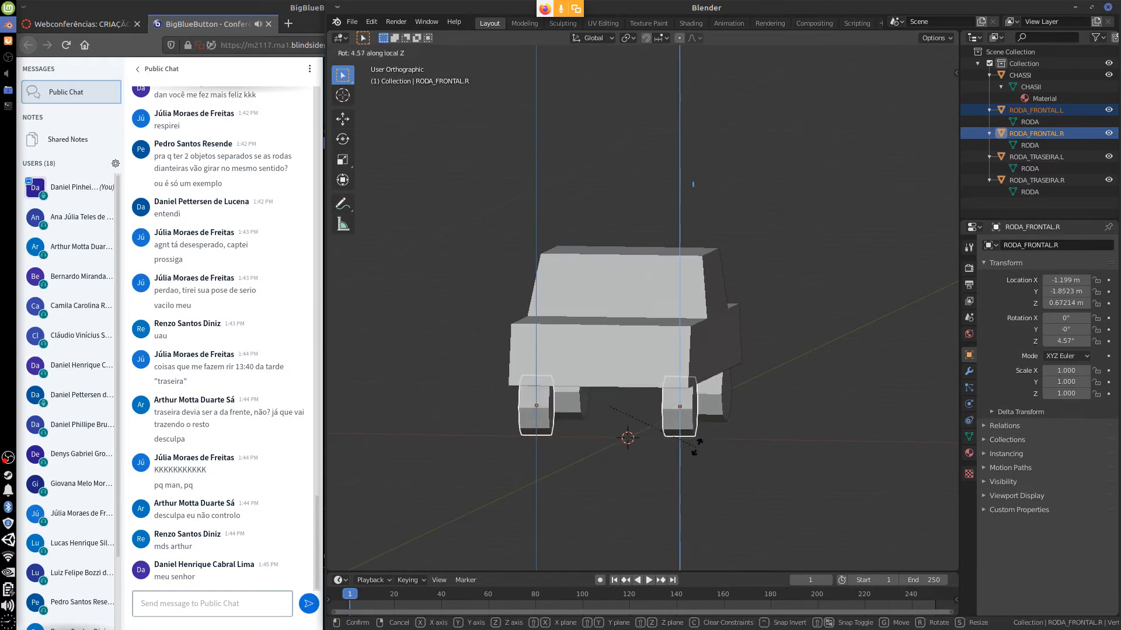
key(Escape)
Step: Try rotating RODA_FRONTAL.L and RODA_FRONTAL.R one at a time about the global Z axis
click(689, 441)
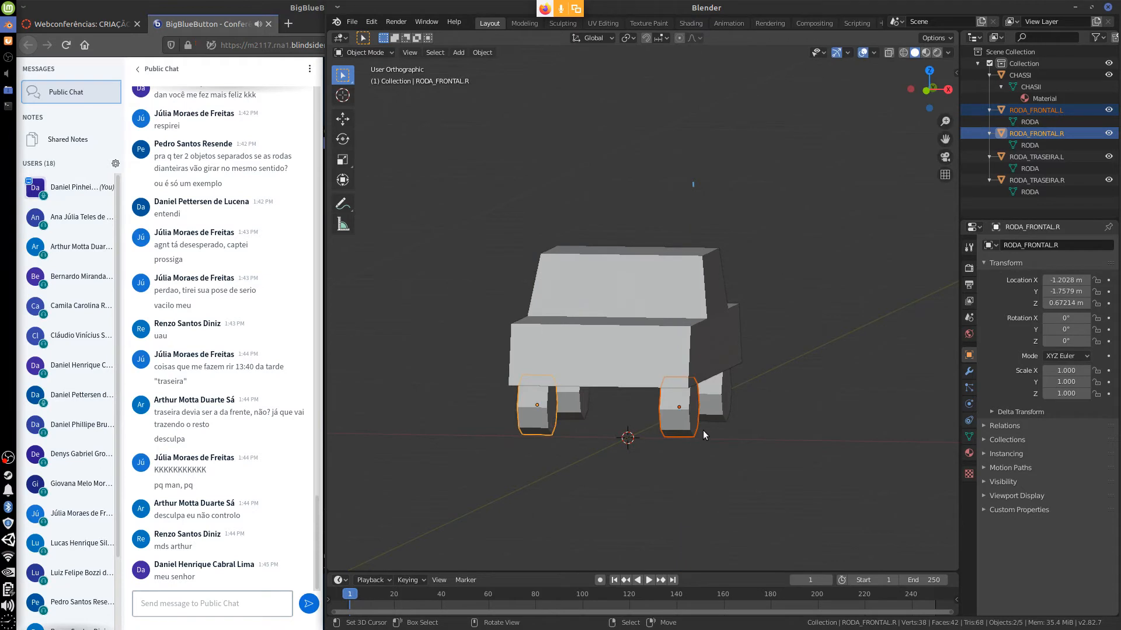
key(r)
key(z)
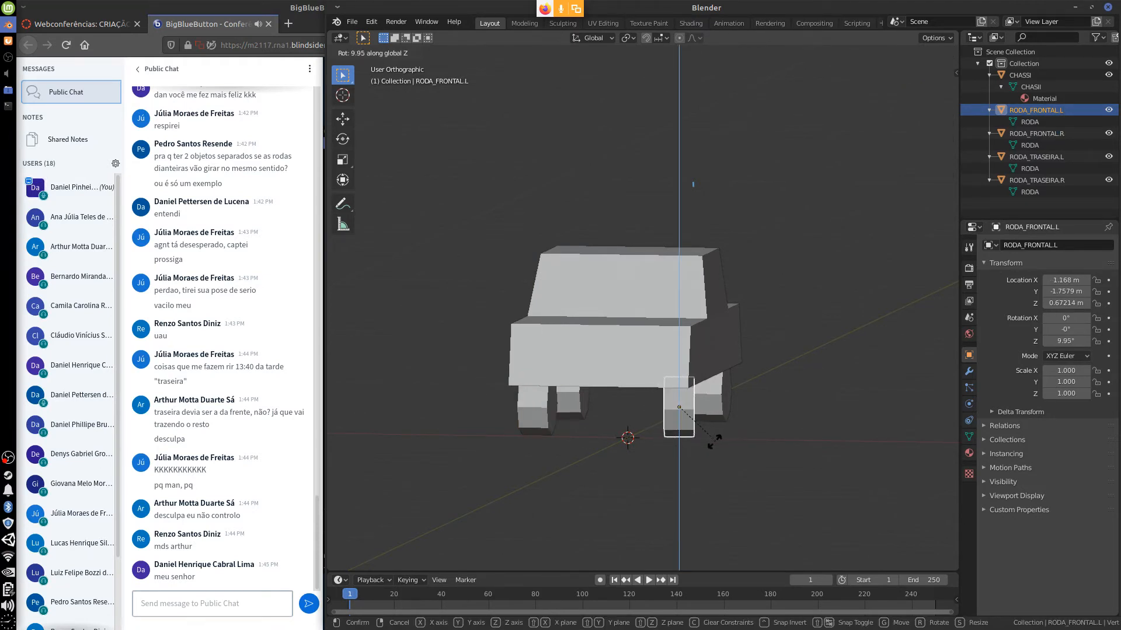
key(Escape)
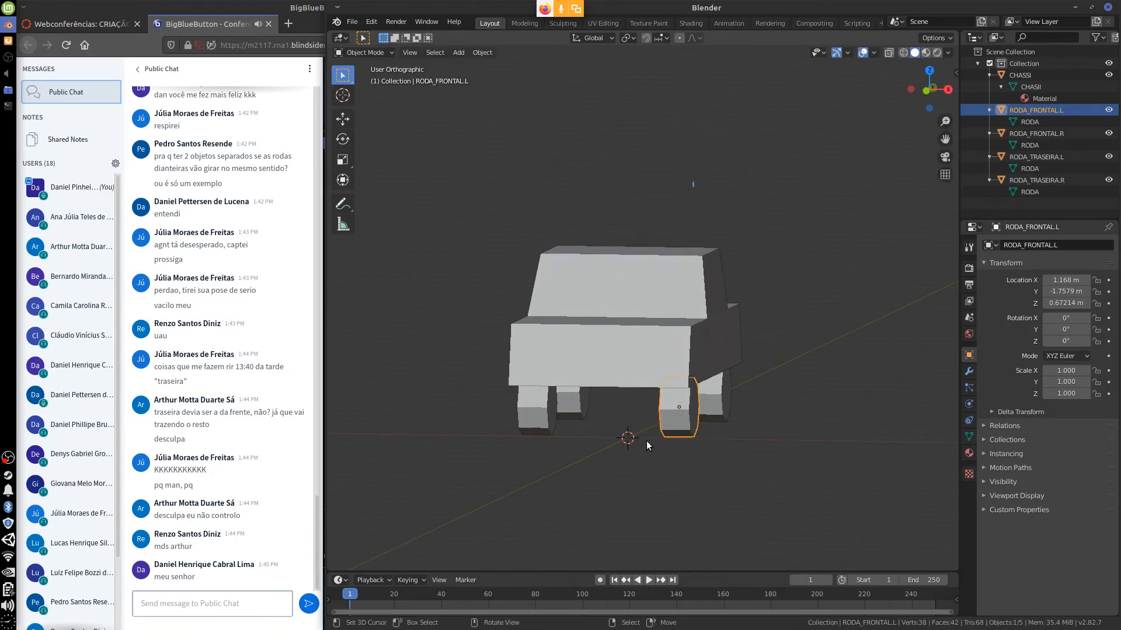
click(528, 426)
key(r)
key(z)
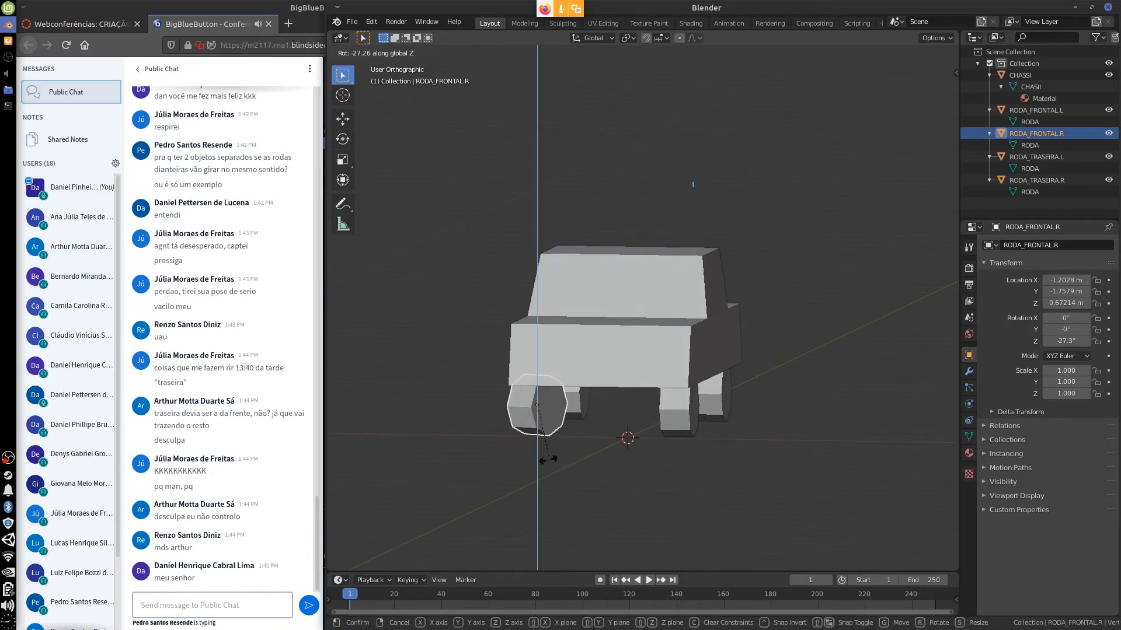
key(Escape)
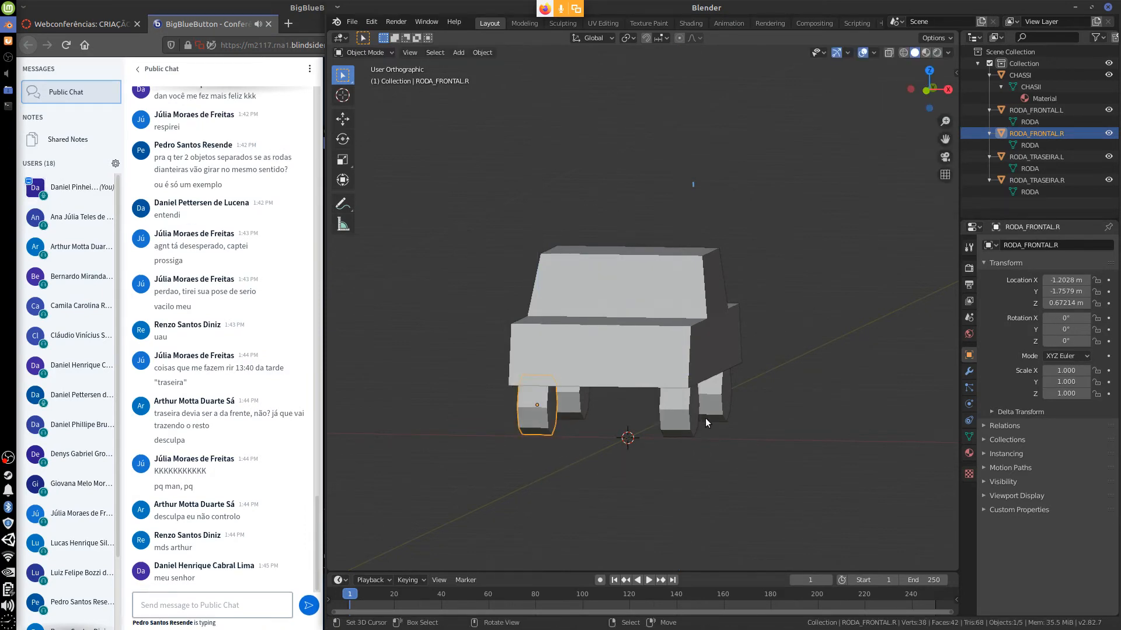
Step: Add RODA_FRONTAL.L to the selected RODA_FRONTAL.R and try a free rotation of both wheels
shift+click(677, 419)
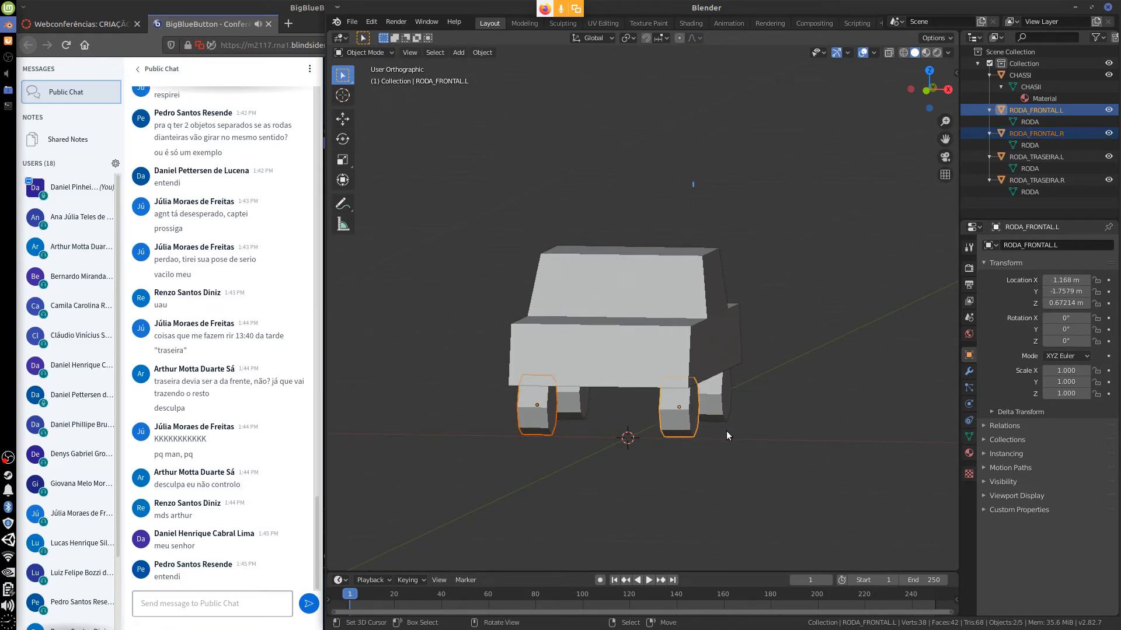
key(r)
key(Escape)
Step: Examine the rear and front wheels individually from an angle and in the right orthographic view
middle_drag(745, 414, 740, 383)
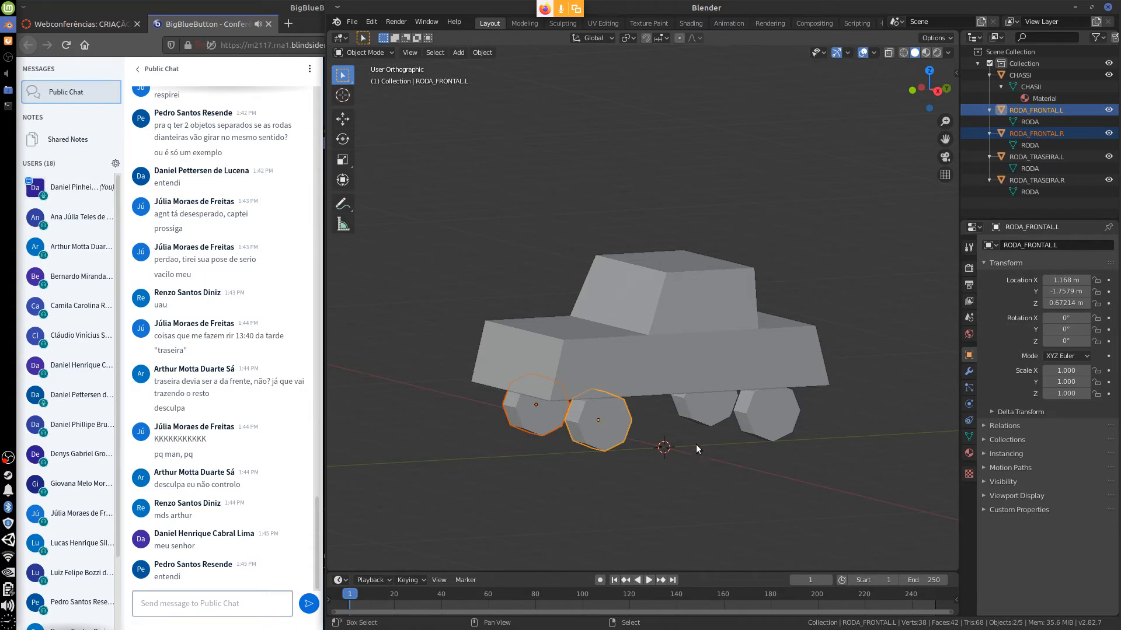
middle_drag(695, 444, 715, 394)
click(723, 394)
click(673, 380)
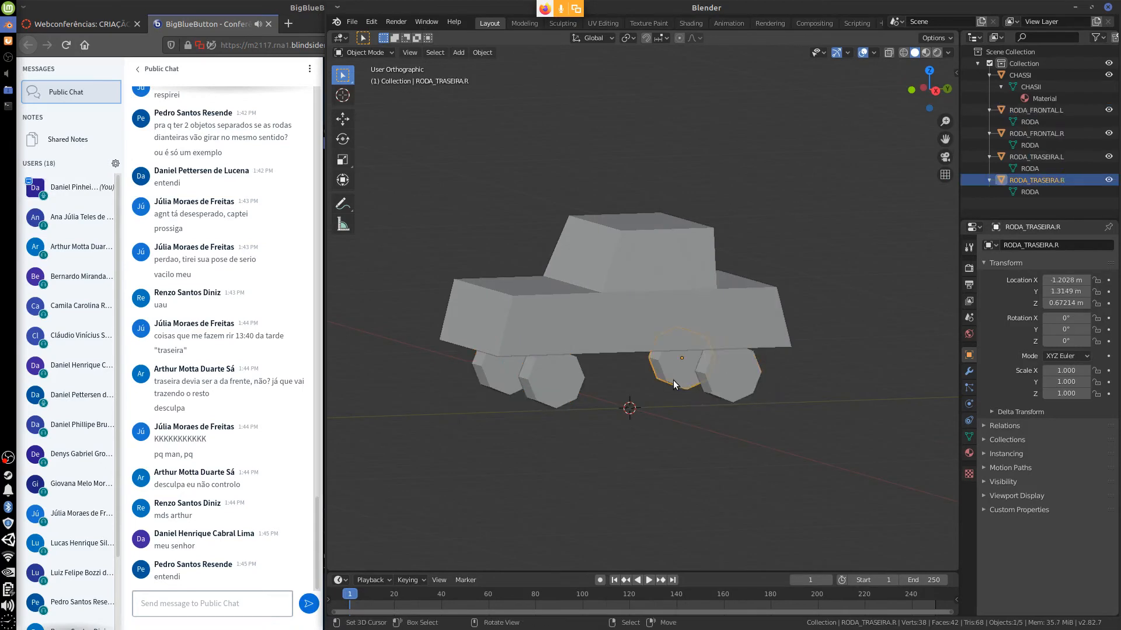
click(695, 393)
click(532, 401)
key(KP_3)
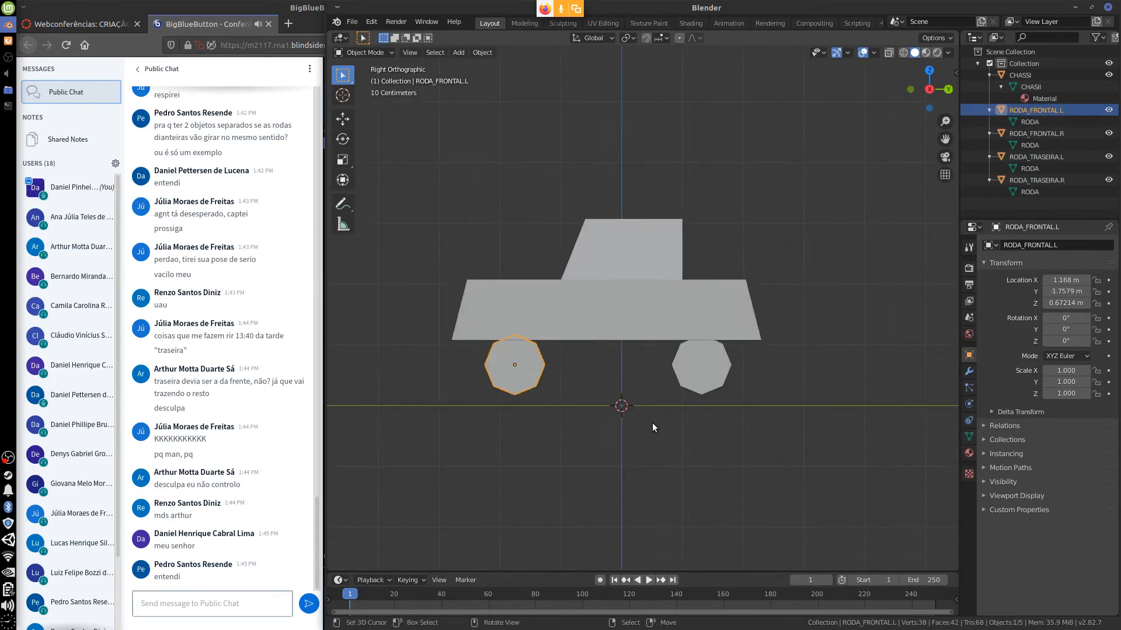
shift+middle_drag(724, 398, 769, 404)
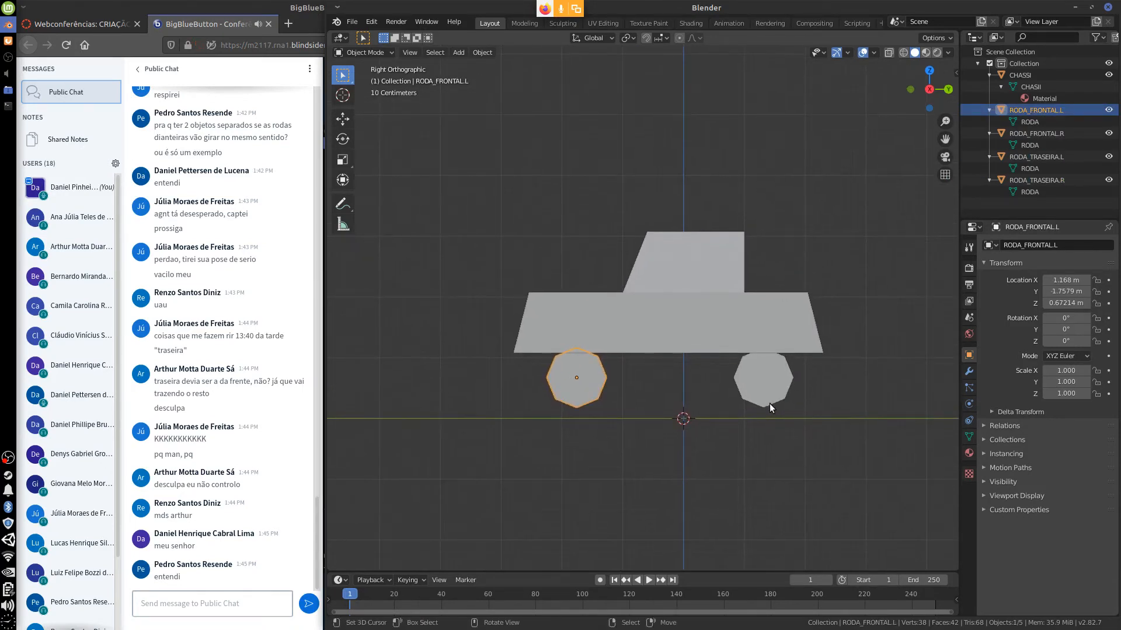
Step: Try rotating the CHASSI object freely, first with trackball rotation and then about the view axis
click(695, 349)
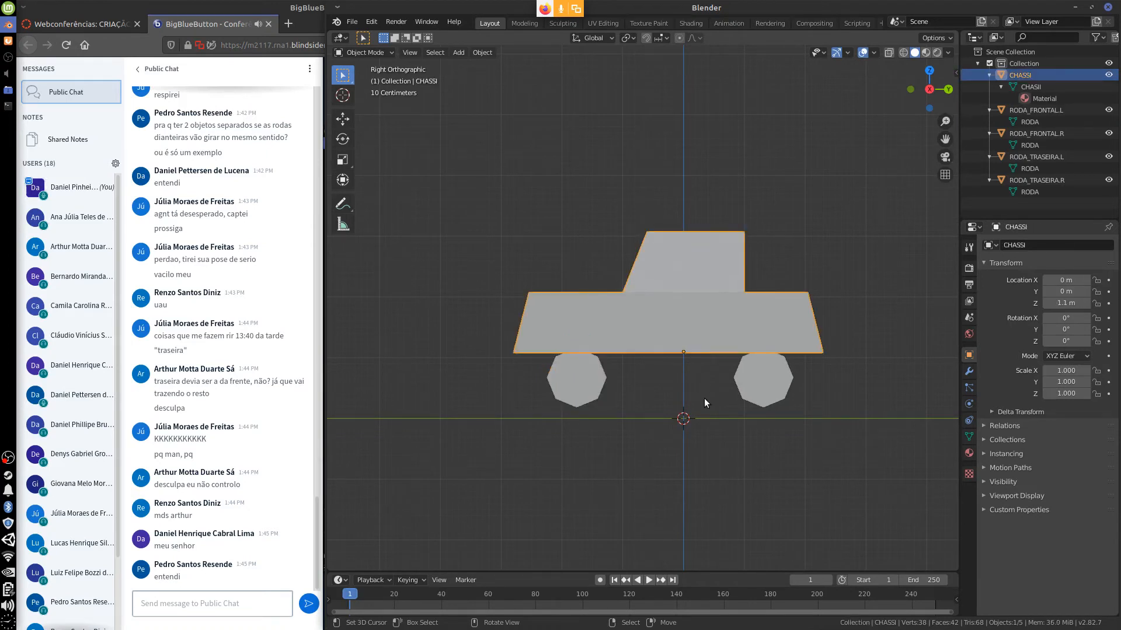
key(r)
key(r)
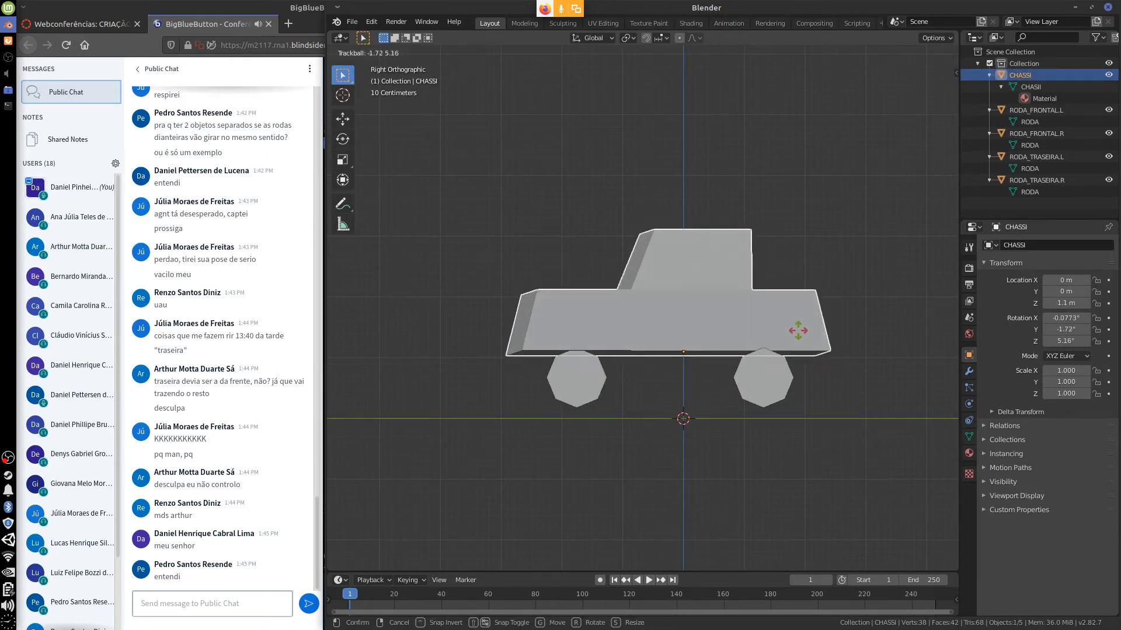
key(r)
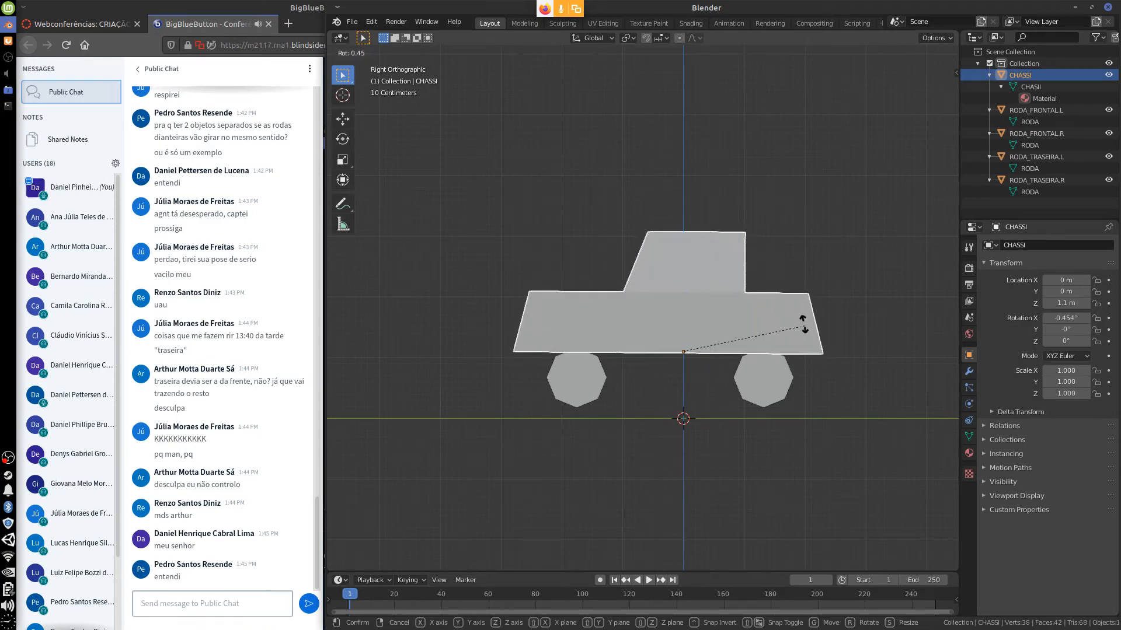
right_click(804, 326)
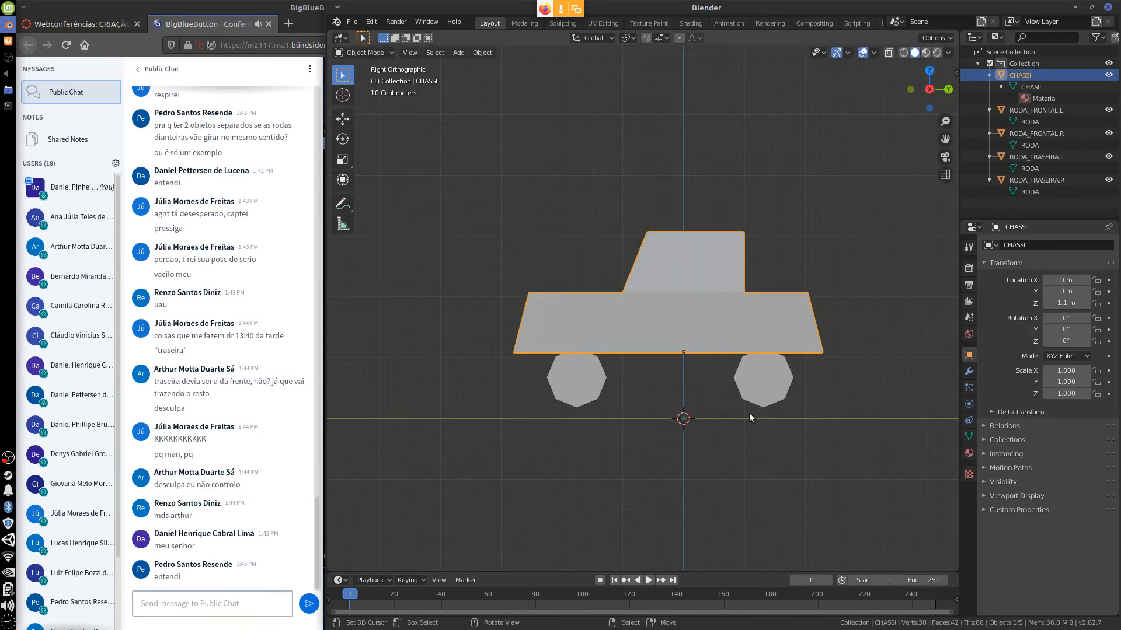
Step: Write the freehand annotation "PARENT" in the empty space above and beside the car
middle_drag(706, 419, 779, 419)
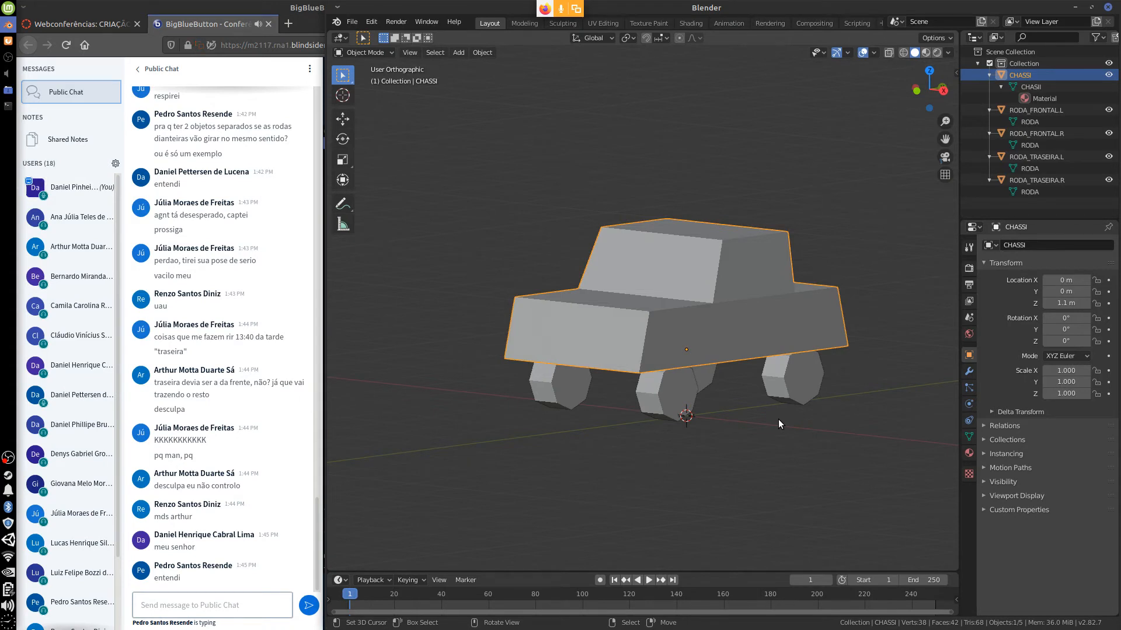
shift+middle_drag(809, 401, 709, 397)
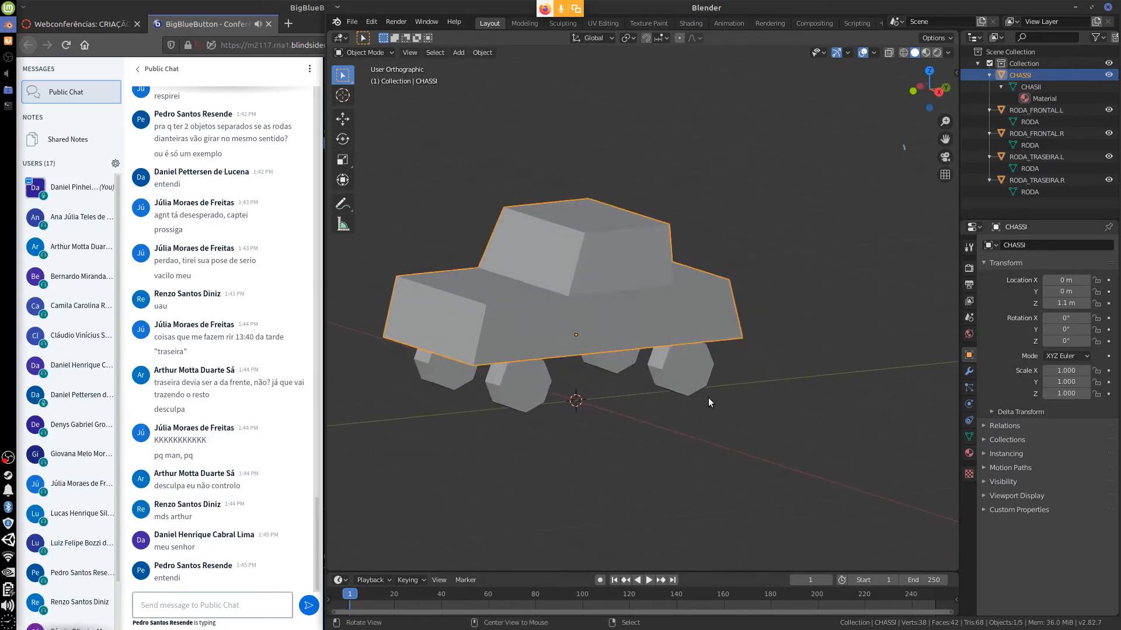
middle_drag(745, 349, 769, 360)
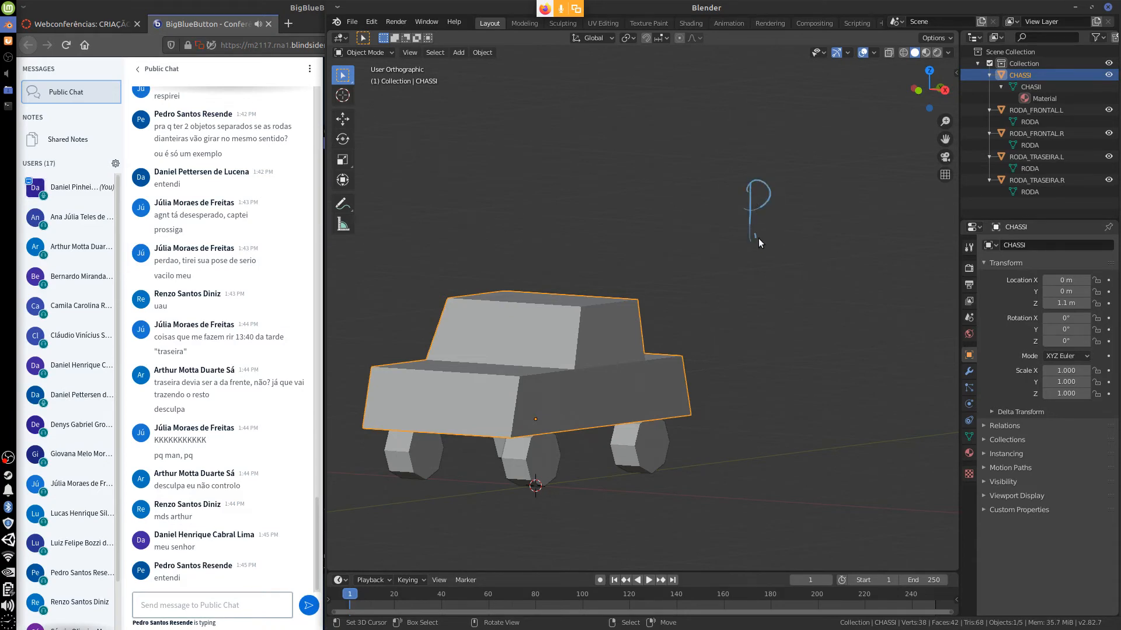
drag(758, 239, 780, 244)
mouse_move(792, 204)
mouse_down()
mouse_move(792, 242)
mouse_move(836, 237)
mouse_move(847, 201)
mouse_move(883, 239)
mouse_up()
drag(863, 217, 902, 215)
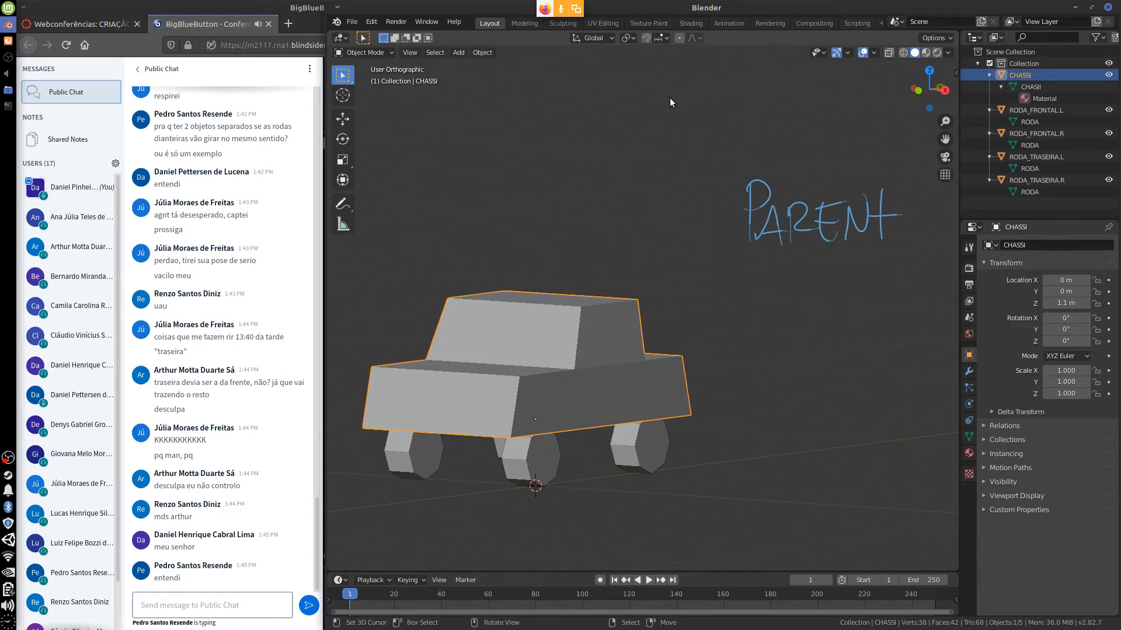
Step: Annotate "+ CARRO" above the car, with an arrow from it to "PARENT" and another arrow pointing down from "PARENT"
mouse_move(653, 118)
mouse_down()
mouse_move(676, 117)
mouse_move(674, 105)
mouse_move(680, 119)
mouse_up()
drag(681, 85, 698, 116)
mouse_move(704, 88)
mouse_down()
mouse_move(703, 117)
mouse_move(724, 120)
mouse_move(737, 88)
mouse_up()
drag(572, 67, 570, 135)
drag(548, 103, 592, 100)
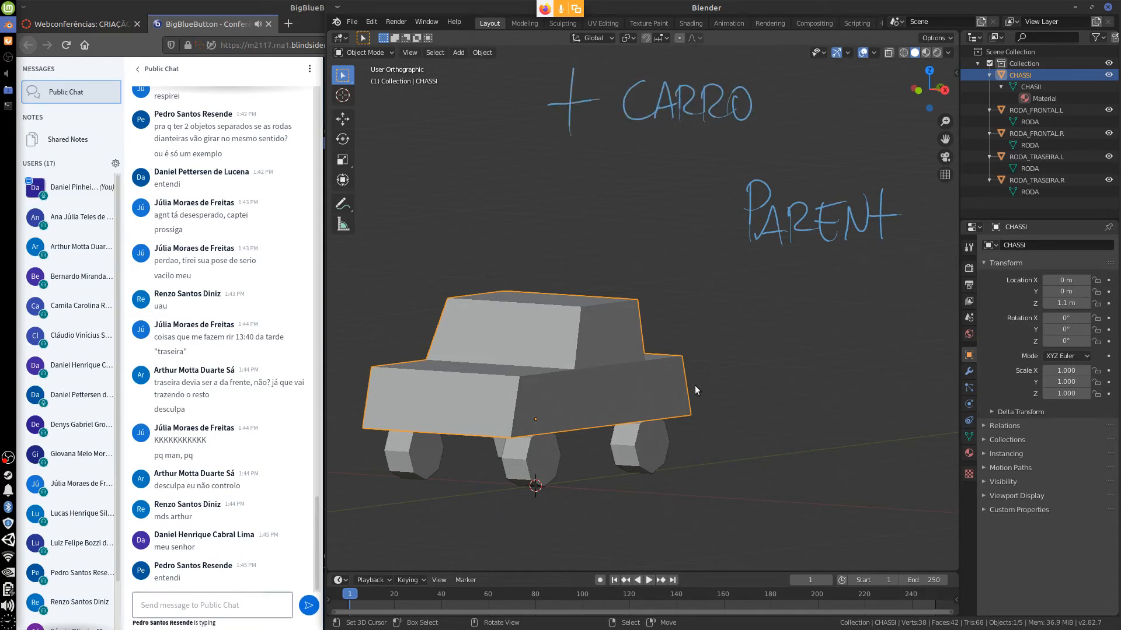
mouse_move(764, 109)
mouse_down()
mouse_move(808, 184)
mouse_move(819, 166)
mouse_up()
click(798, 311)
mouse_move(811, 266)
mouse_down()
mouse_move(815, 312)
mouse_move(829, 304)
mouse_up()
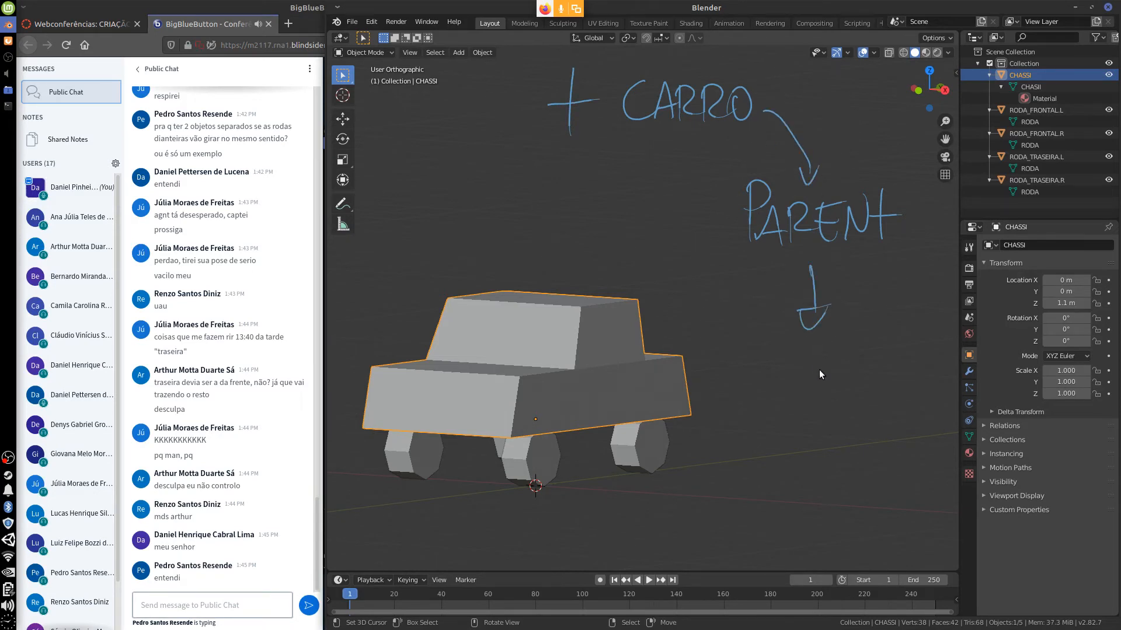
Step: Annotate a list of four dashes below the arrow, labelling the first two "CHASSI" and "RODAS"
drag(810, 356, 855, 357)
drag(865, 436, 861, 437)
drag(809, 489, 868, 493)
mouse_move(893, 353)
mouse_down()
mouse_move(893, 376)
mouse_move(904, 362)
mouse_up()
drag(908, 353, 949, 378)
mouse_move(877, 398)
mouse_down()
mouse_move(889, 414)
mouse_move(908, 402)
mouse_move(919, 412)
mouse_up()
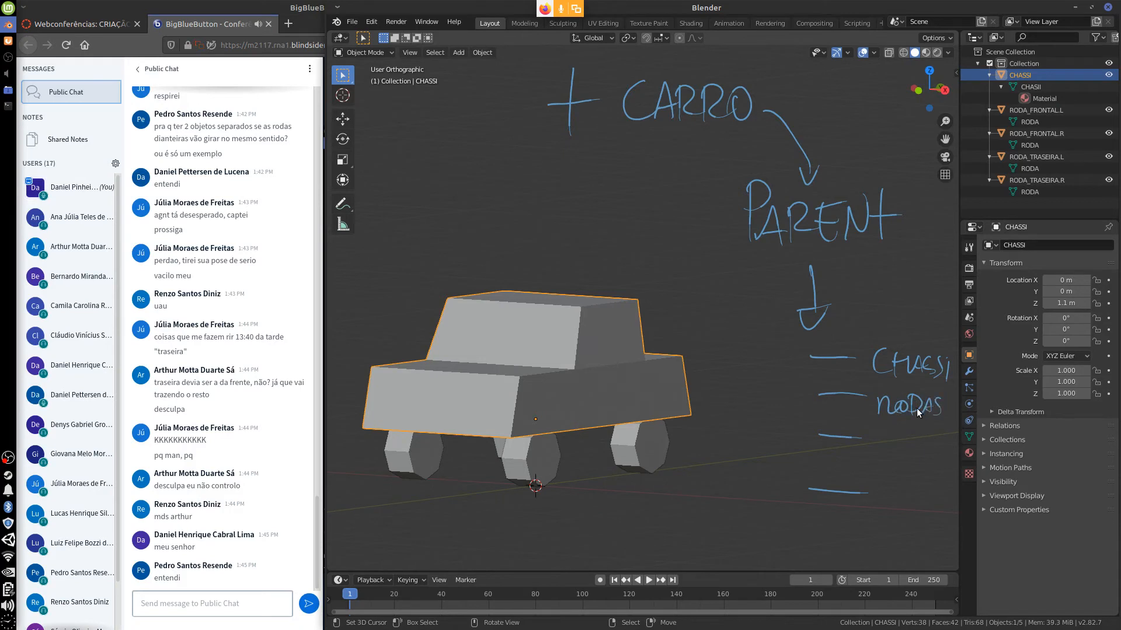
Step: Erase all the handwritten annotations around the car
mouse_move(817, 517)
right_down()
mouse_move(800, 271)
mouse_move(573, 108)
mouse_move(570, 72)
mouse_move(789, 123)
mouse_move(849, 280)
right_up()
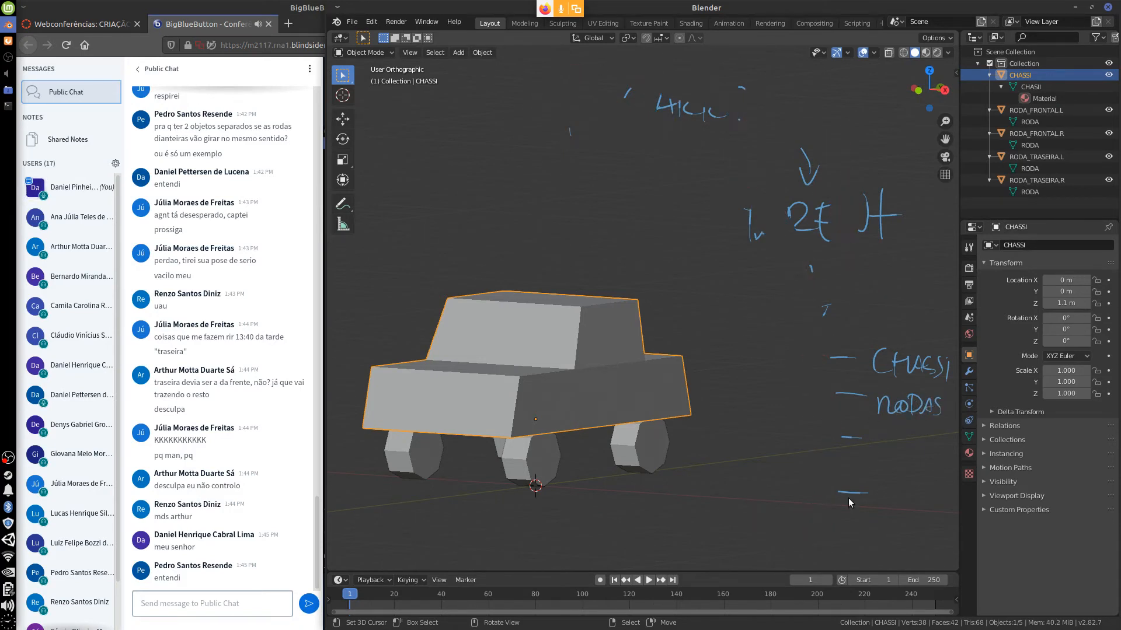
right_click(848, 499)
mouse_move(838, 320)
right_down()
mouse_move(829, 327)
mouse_move(861, 467)
mouse_move(895, 403)
mouse_move(943, 360)
mouse_move(890, 198)
mouse_move(757, 208)
mouse_move(814, 245)
mouse_move(811, 166)
mouse_move(700, 108)
mouse_move(718, 102)
mouse_move(723, 80)
mouse_move(578, 129)
mouse_move(900, 208)
mouse_move(840, 525)
mouse_move(793, 164)
right_up()
Step: Add a Plain Axes empty at the world origin, working in the right orthographic view
key(KP_3)
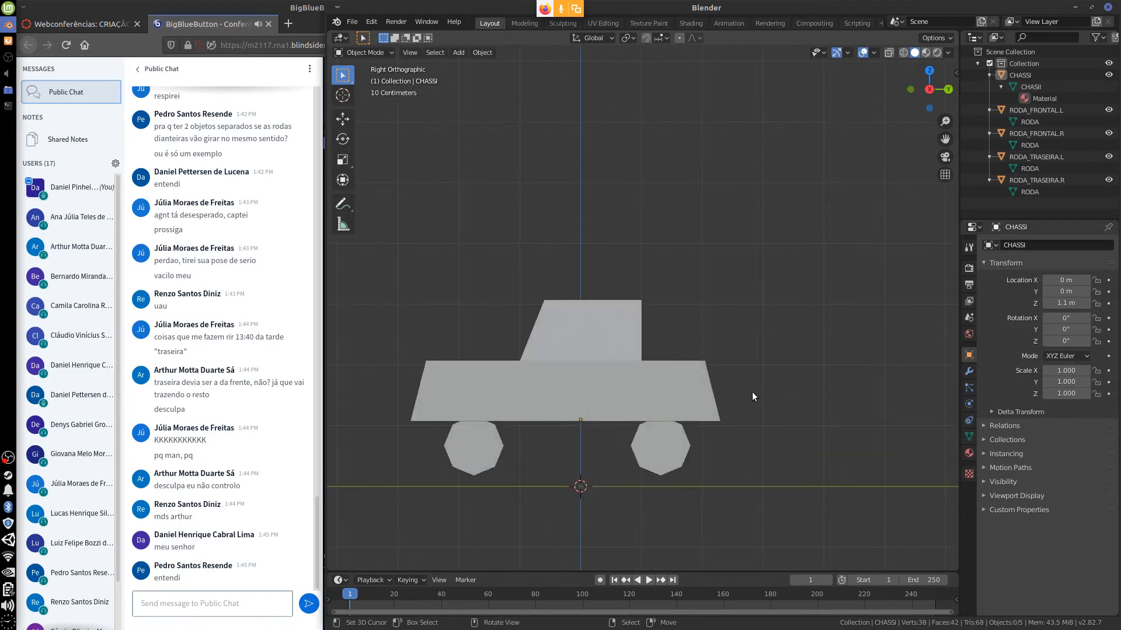
shift+middle_drag(744, 374, 799, 337)
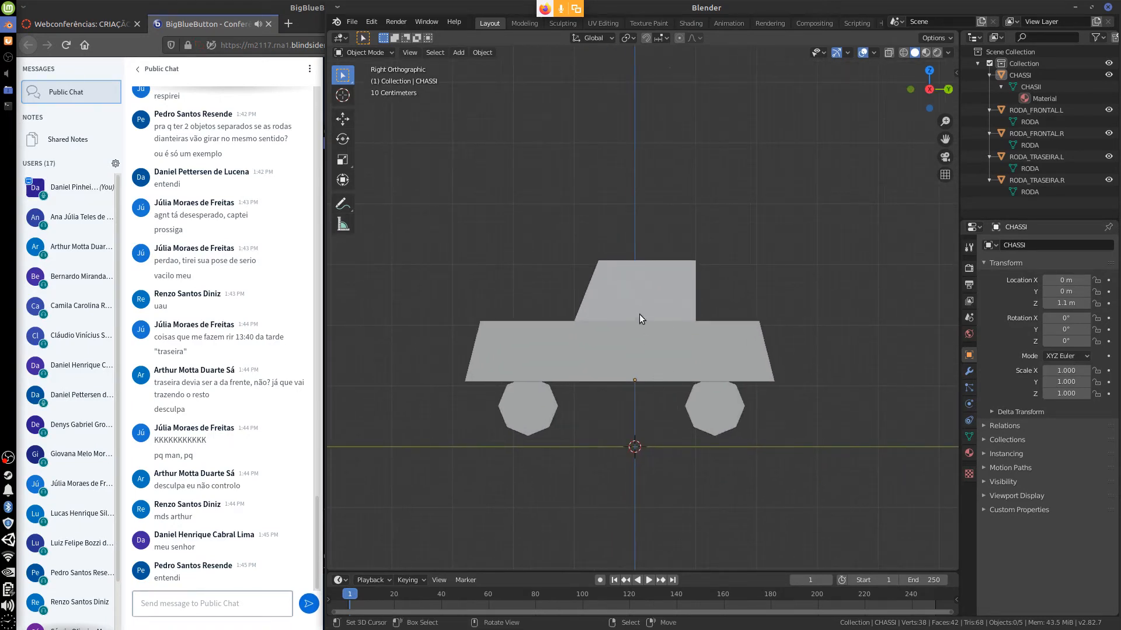
click(460, 53)
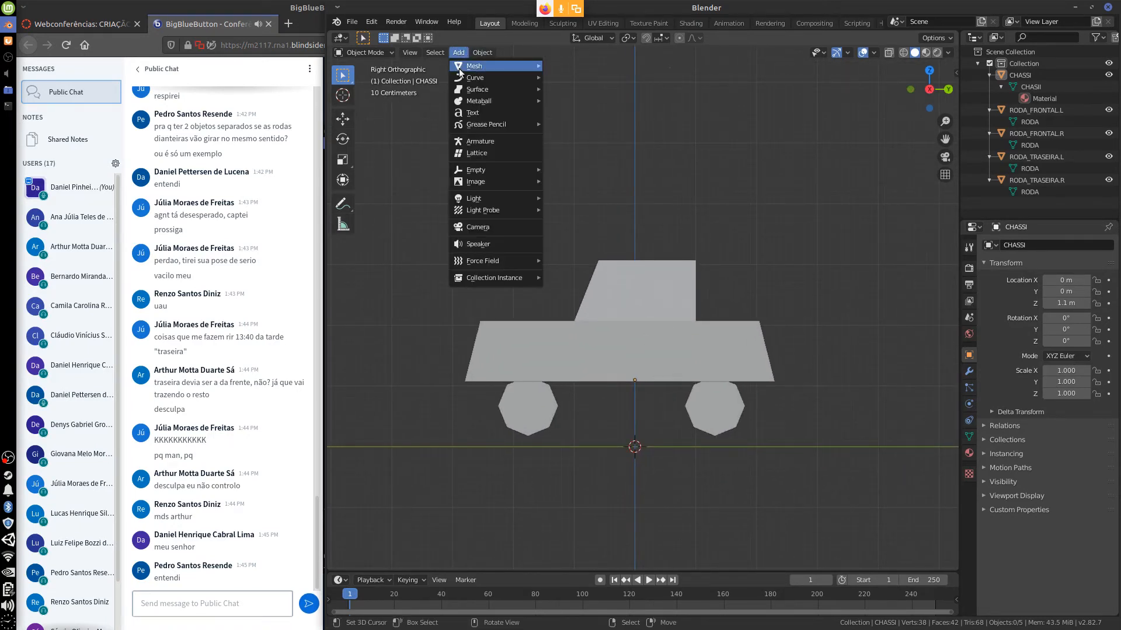
mouse_move(520, 169)
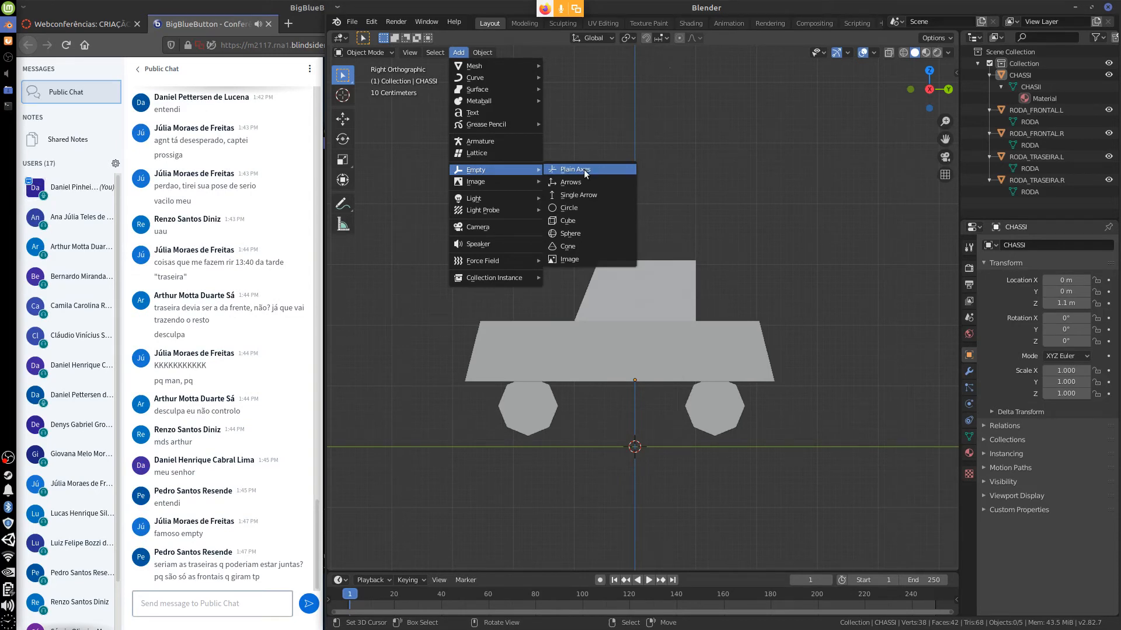
click(583, 169)
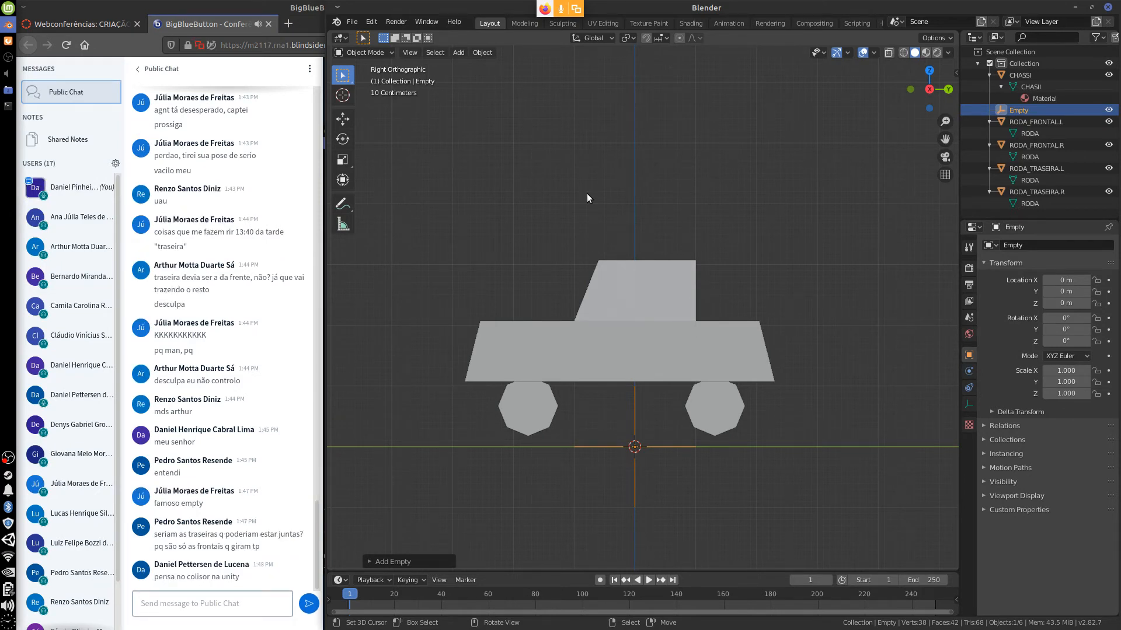
Step: Move the chassis and all four wheels down along Z until the wheels rest on the ground line, with the chassis at Z 0.931 m
click(726, 407)
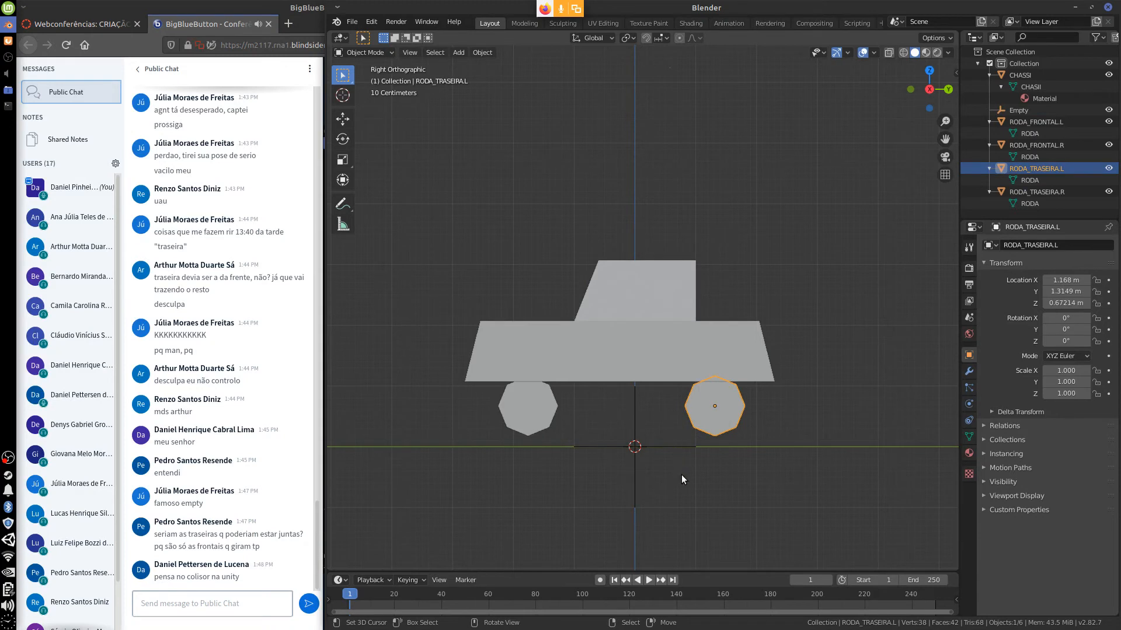
middle_drag(681, 475, 688, 439)
shift+click(604, 406)
shift+click(541, 407)
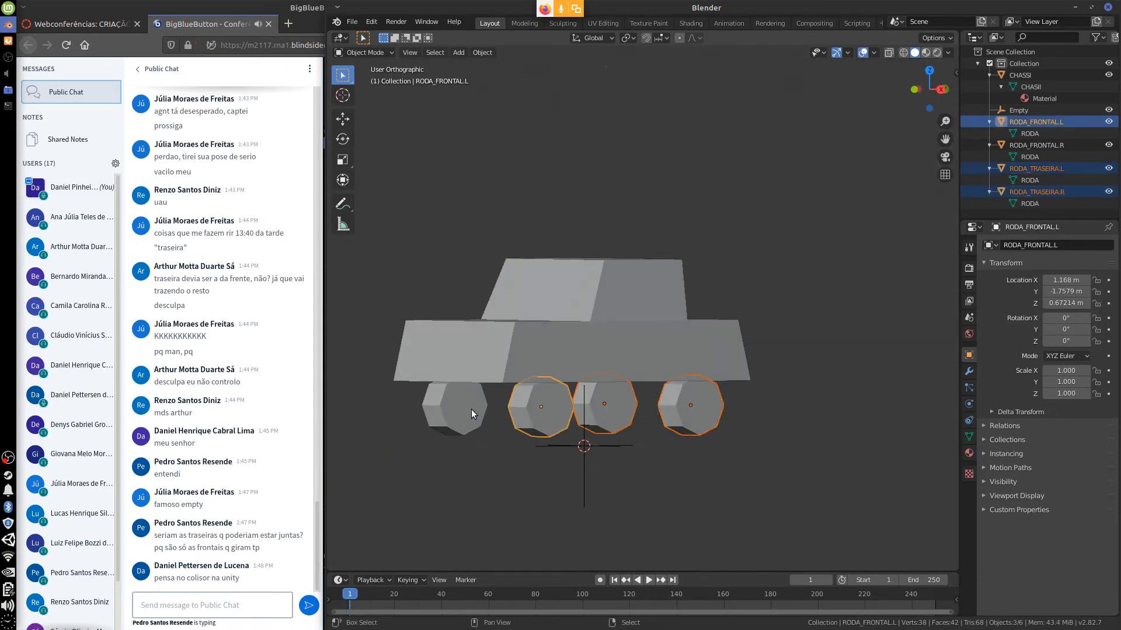
shift+click(471, 408)
shift+click(596, 345)
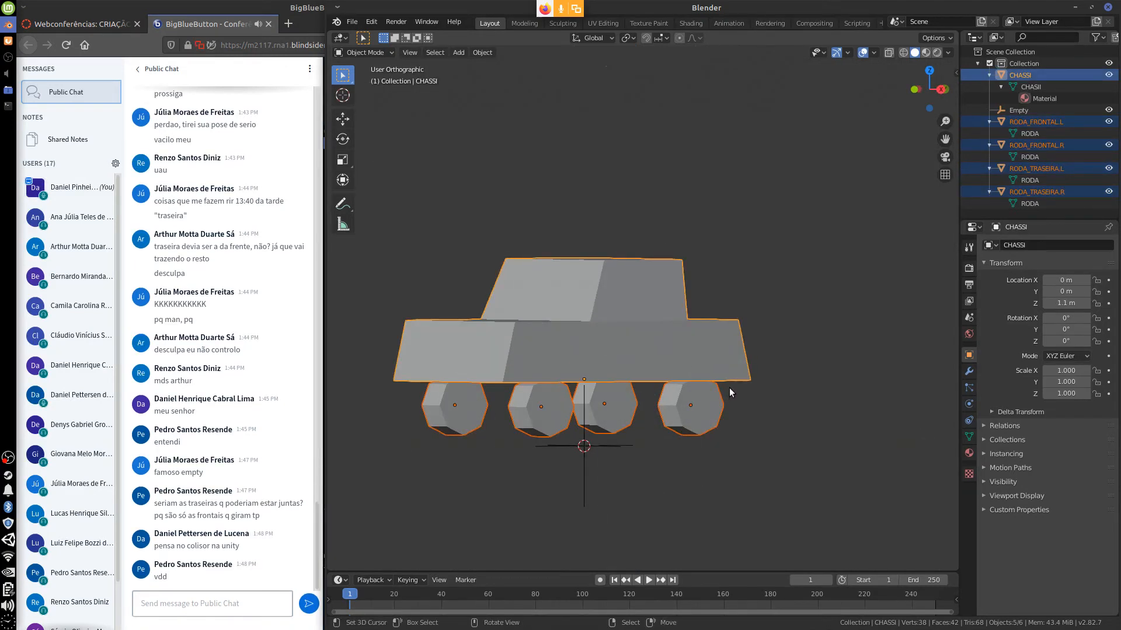
key(KP_3)
key(g)
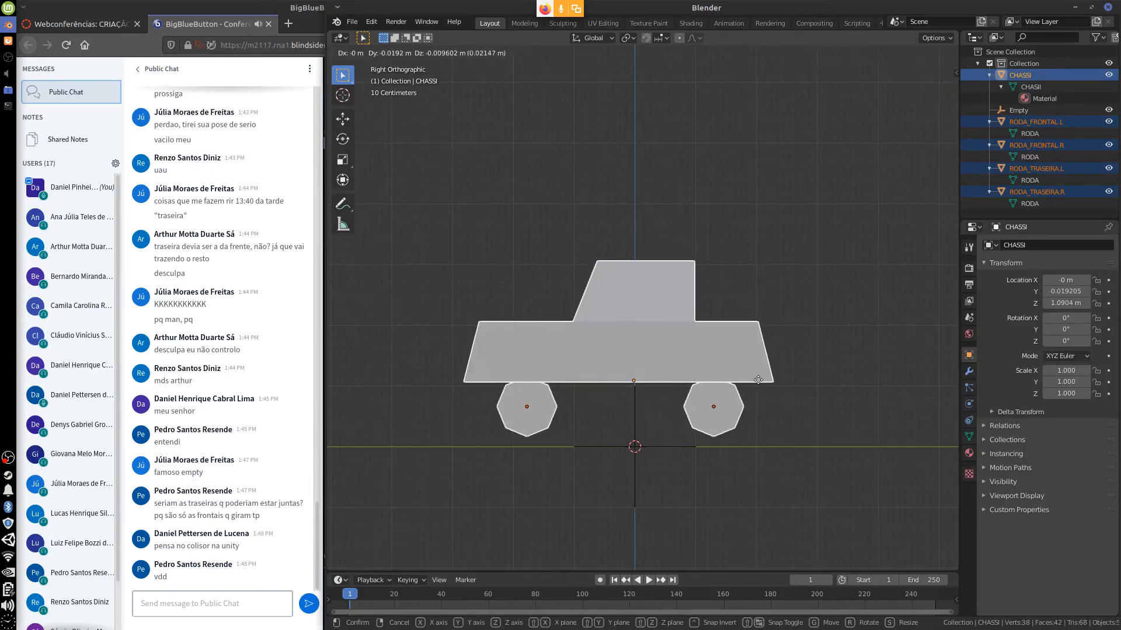
key(z)
click(693, 512)
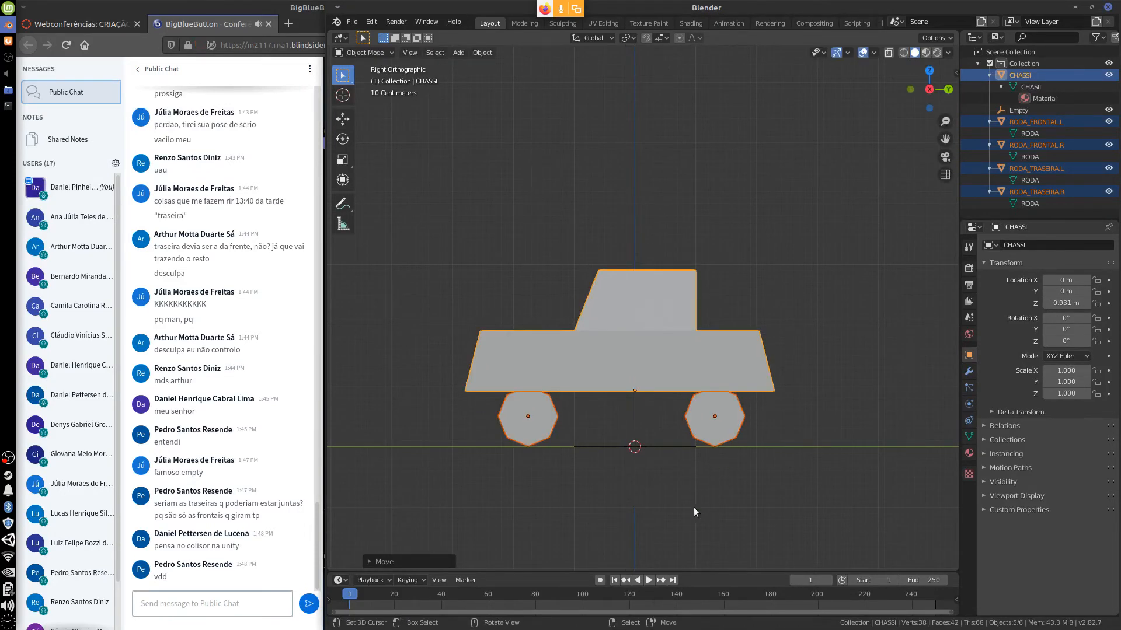
Step: Rename the empty at the world origin as CARRO
click(635, 472)
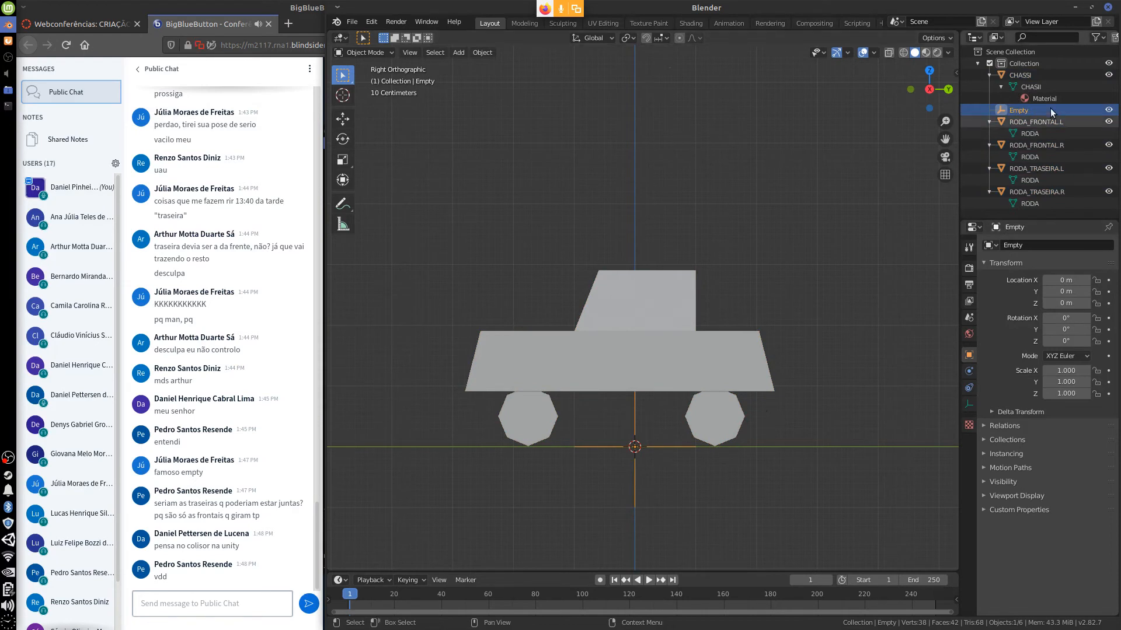
double_click(1030, 111)
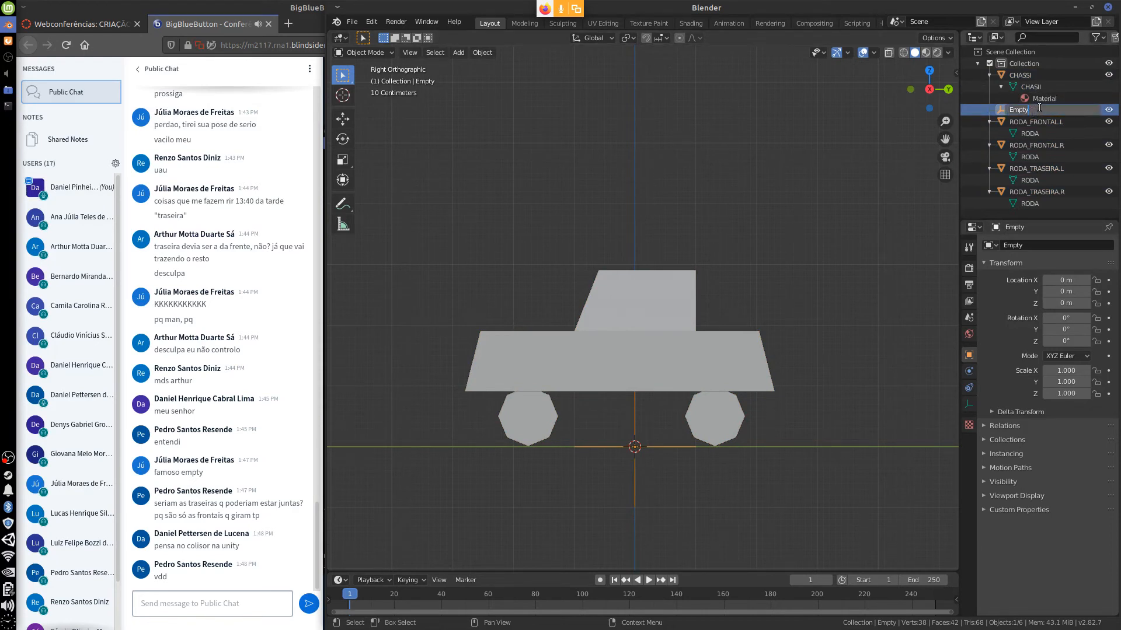
text(CARRO)
key(Return)
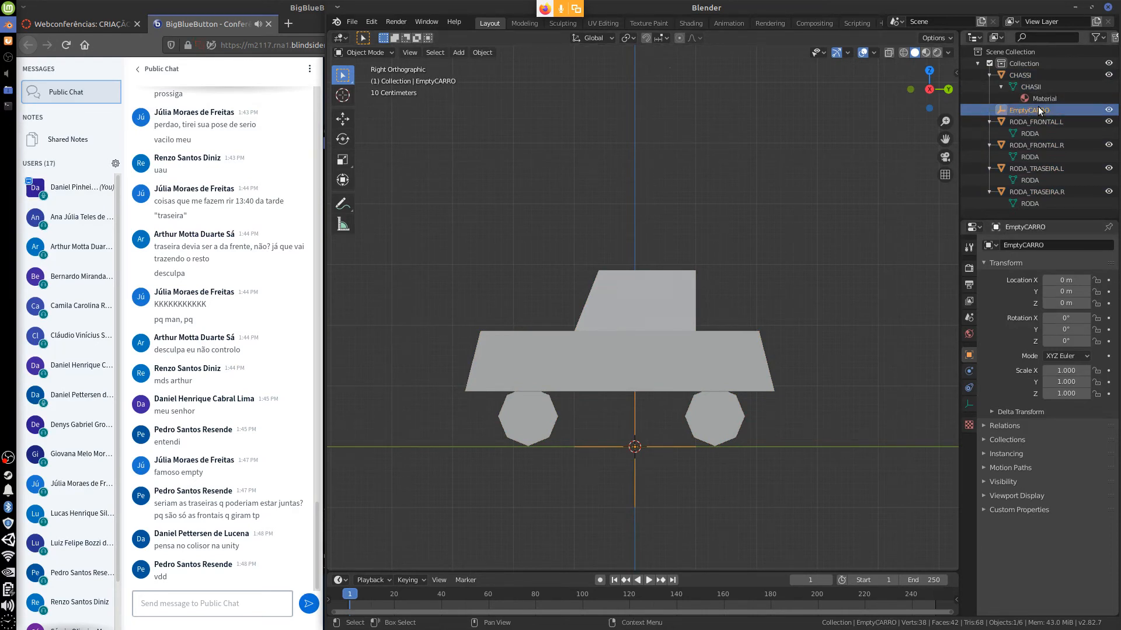
double_click(1029, 111)
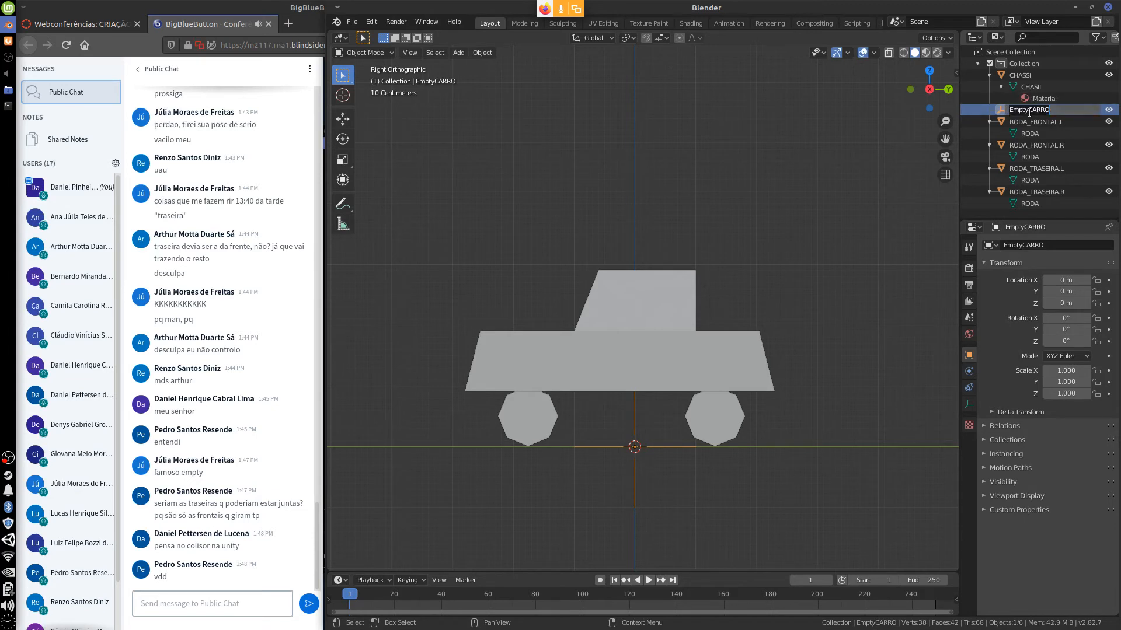
key(BackSpace)
text(CARRO)
key(Return)
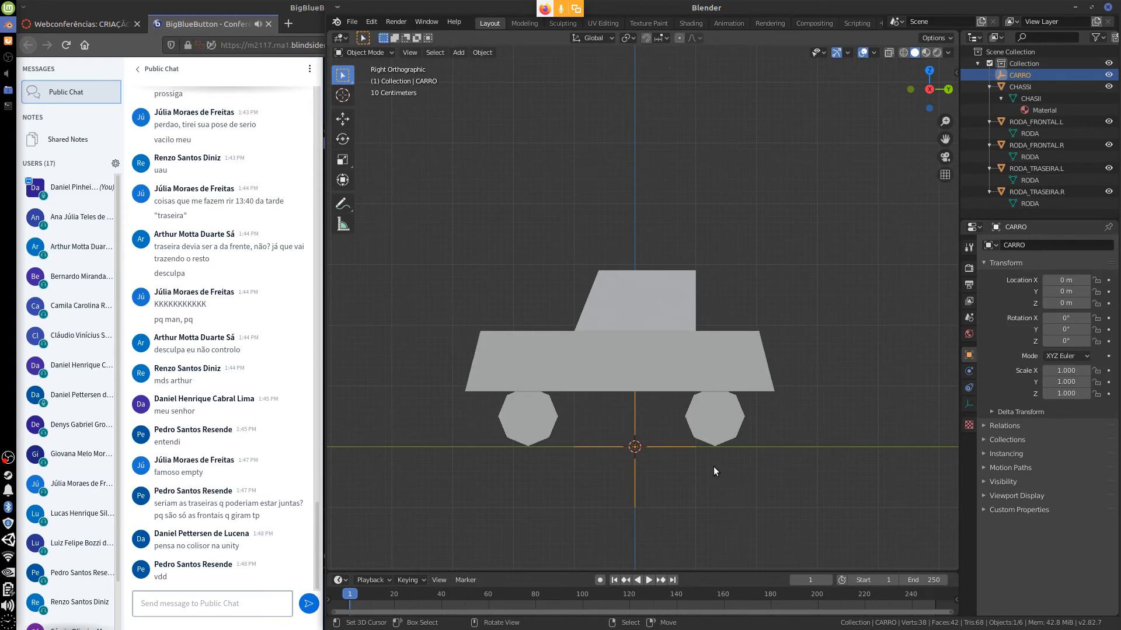
Step: Parent the CHASSI object to the CARRO empty
middle_drag(714, 467, 787, 387)
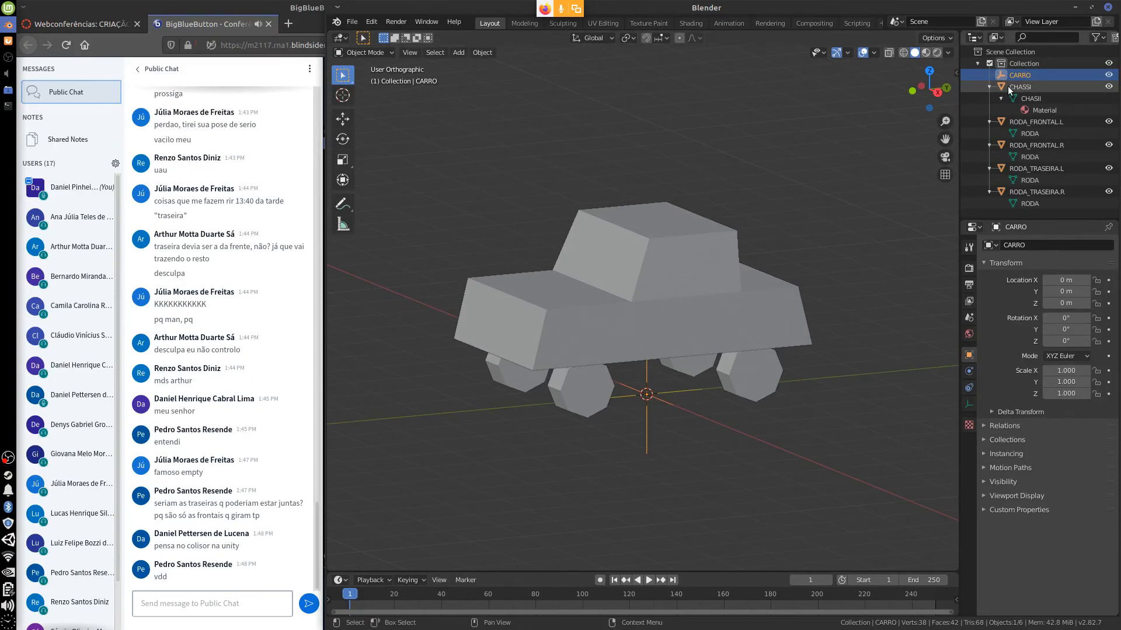
mouse_move(1012, 85)
mouse_down()
mouse_move(1027, 78)
mouse_move(961, 81)
mouse_move(1020, 79)
mouse_up()
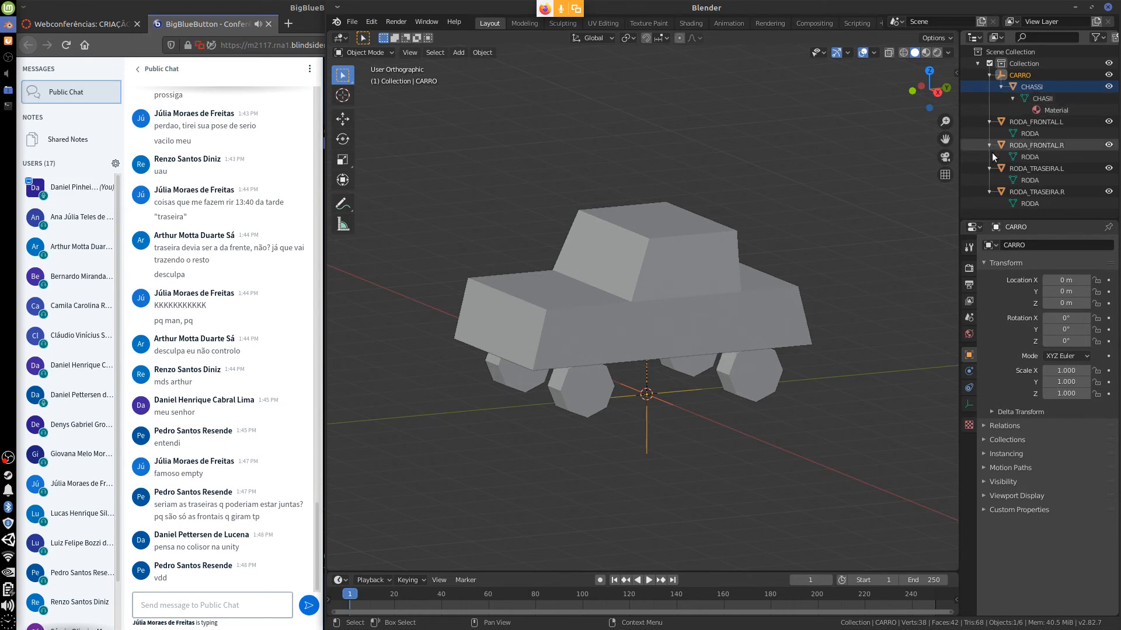
Step: Parent all four wheels, front and rear, to the CARRO empty using the Object parent type
click(1001, 191)
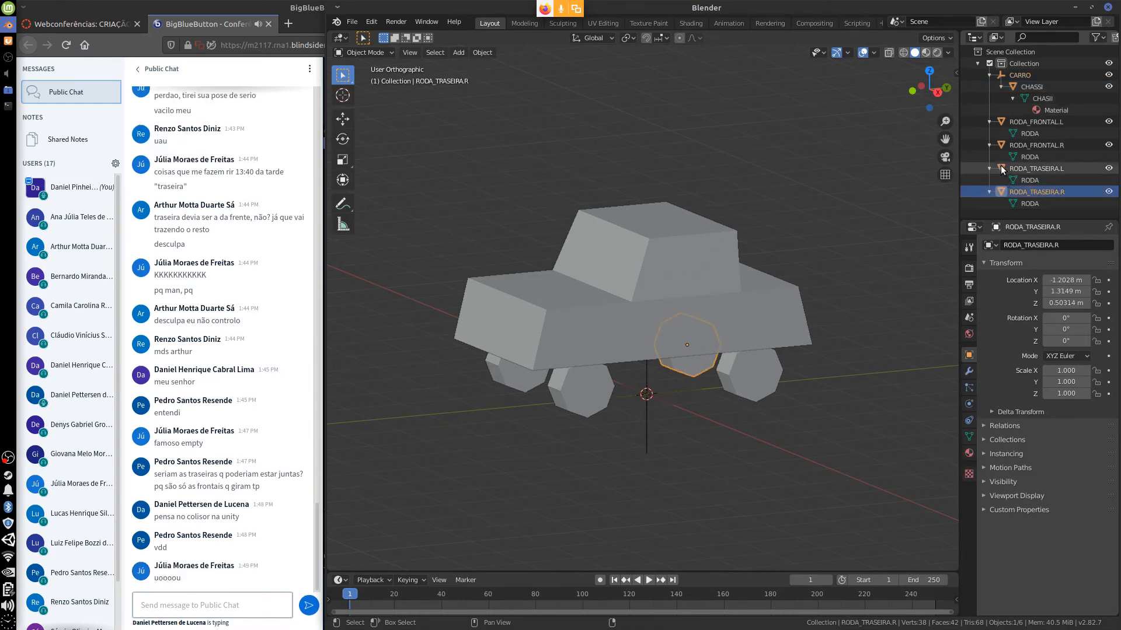
shift+click(1001, 168)
shift+click(1000, 145)
shift+click(996, 121)
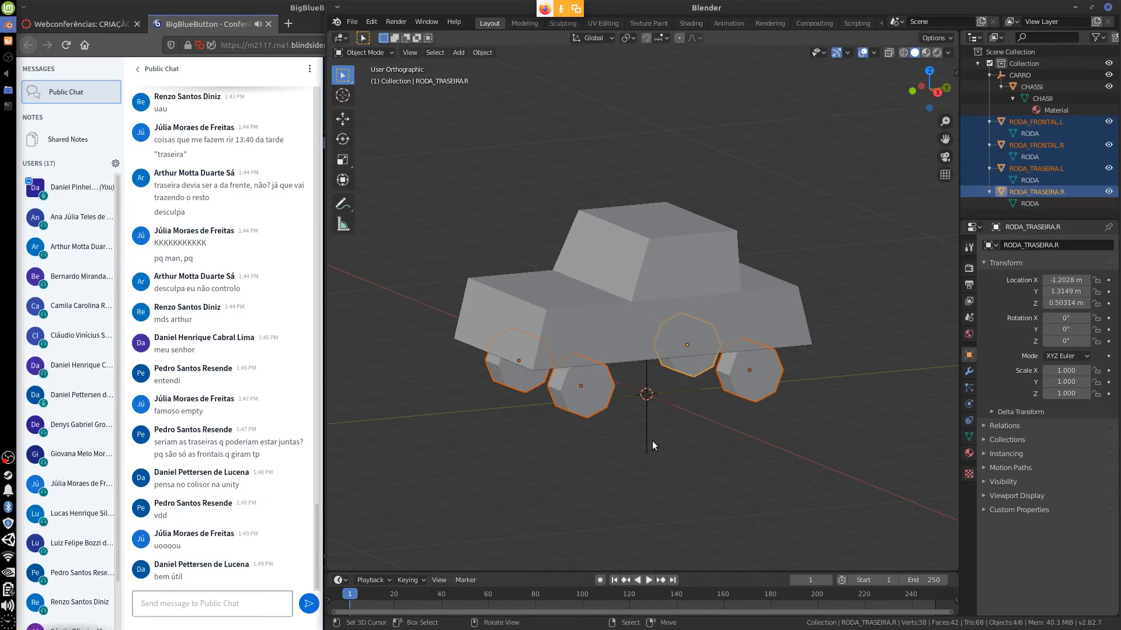
shift+click(571, 392)
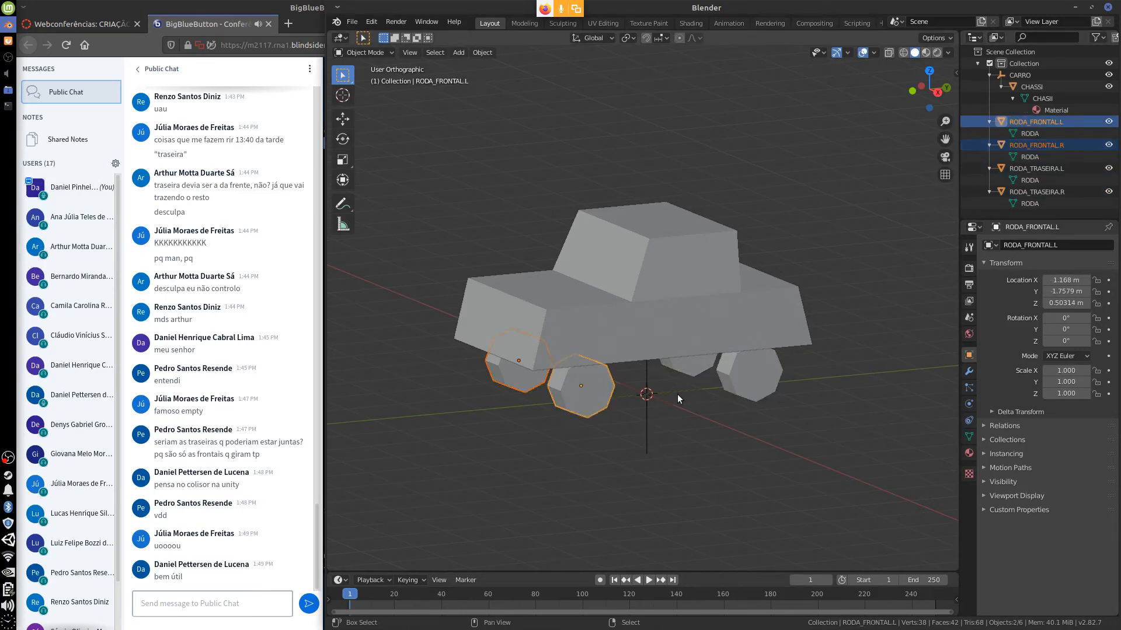
shift+click(730, 374)
shift+click(689, 350)
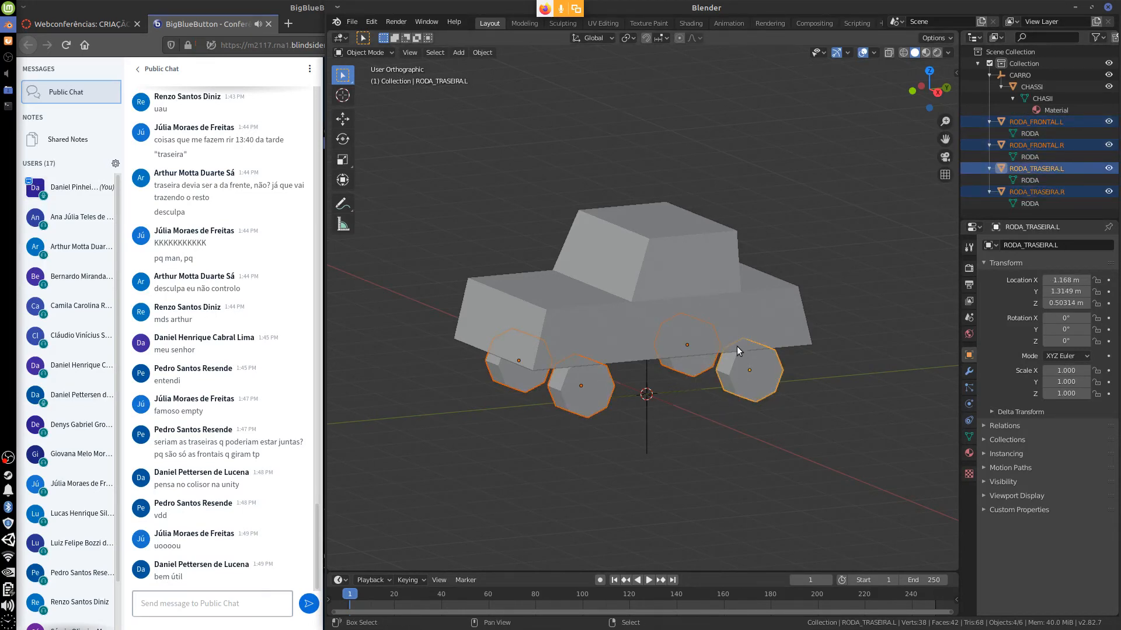
shift+click(662, 303)
shift+click(668, 321)
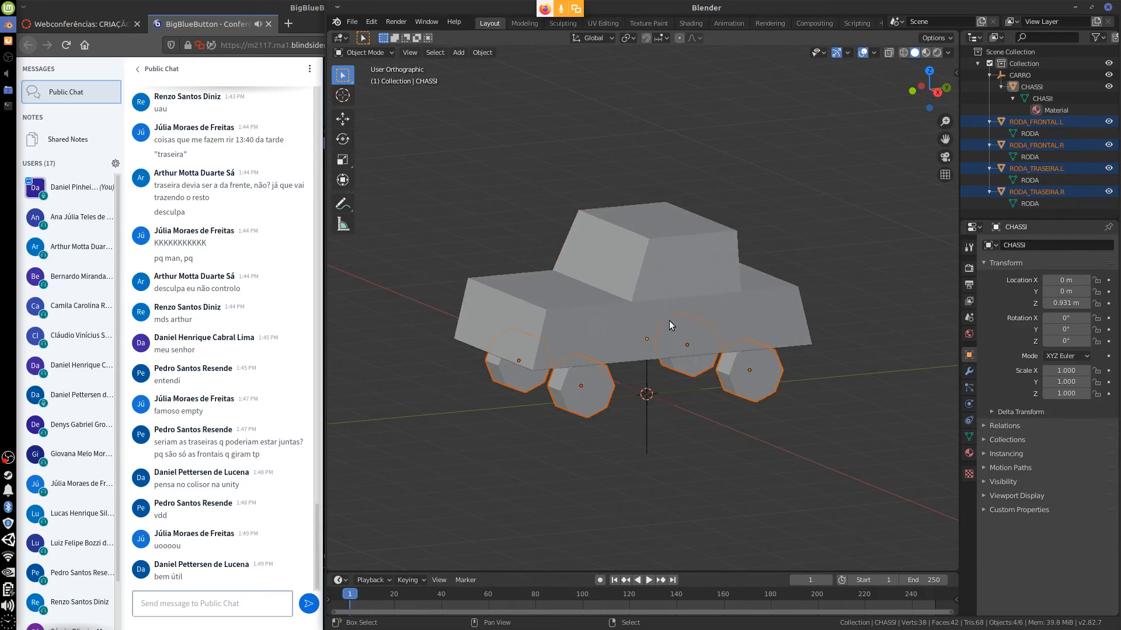
shift+click(646, 409)
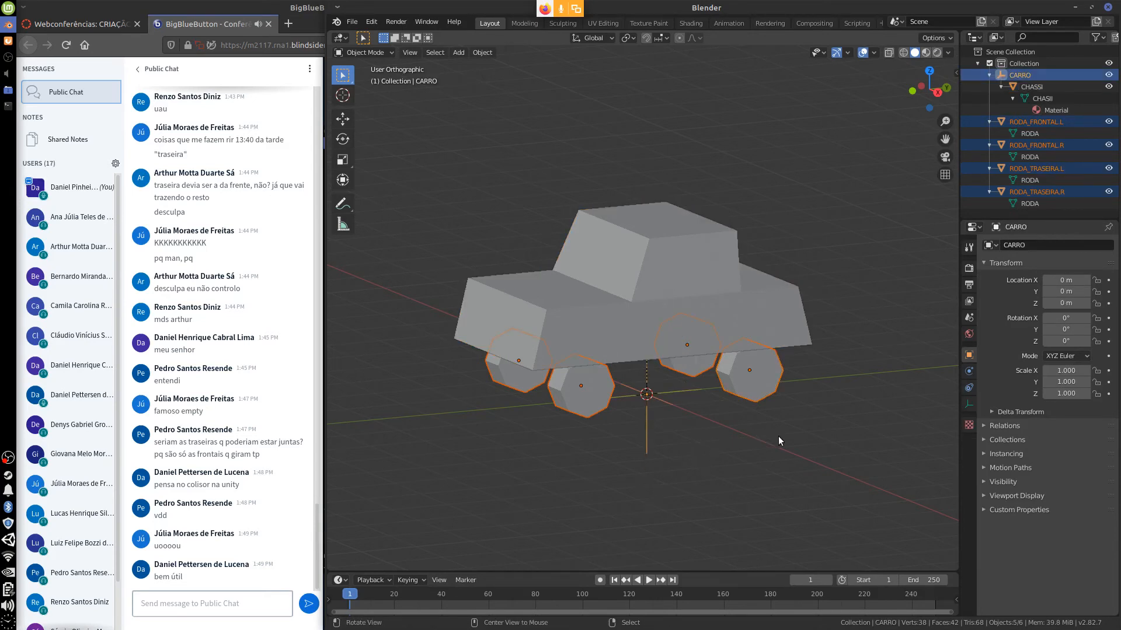
middle_drag(778, 436, 743, 435)
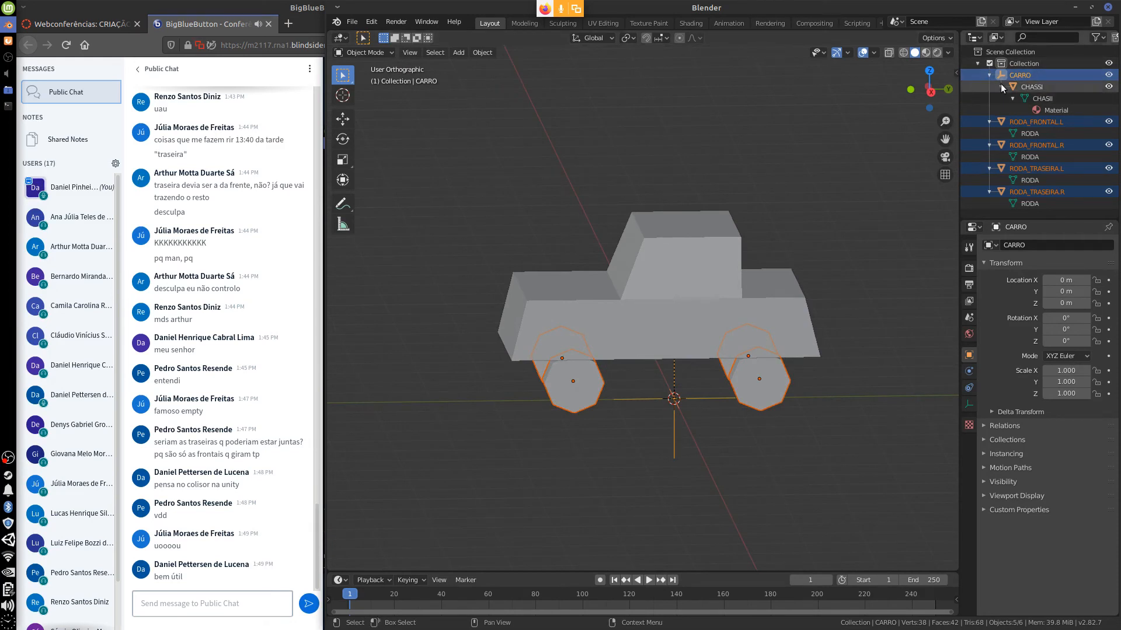
middle_drag(727, 450, 750, 442)
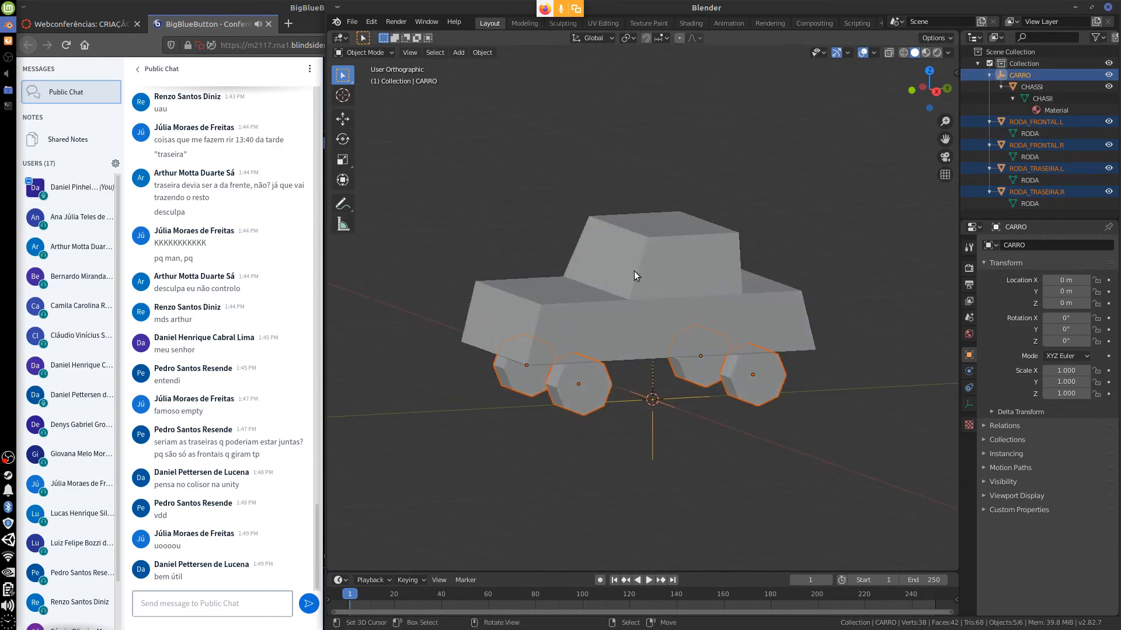
click(483, 52)
mouse_move(488, 62)
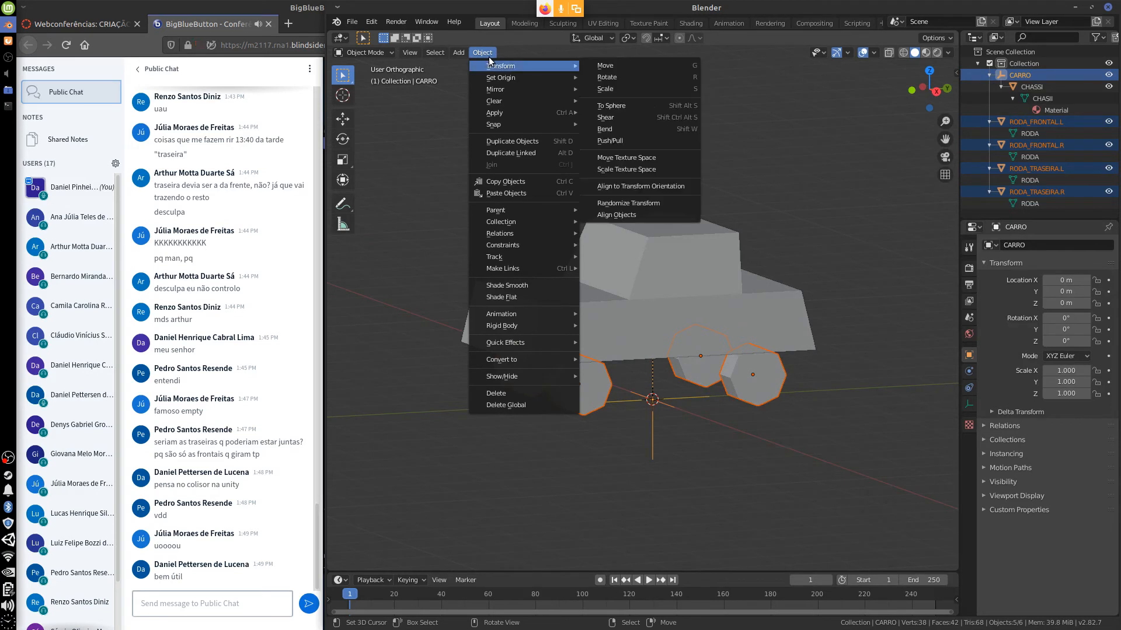
mouse_move(545, 209)
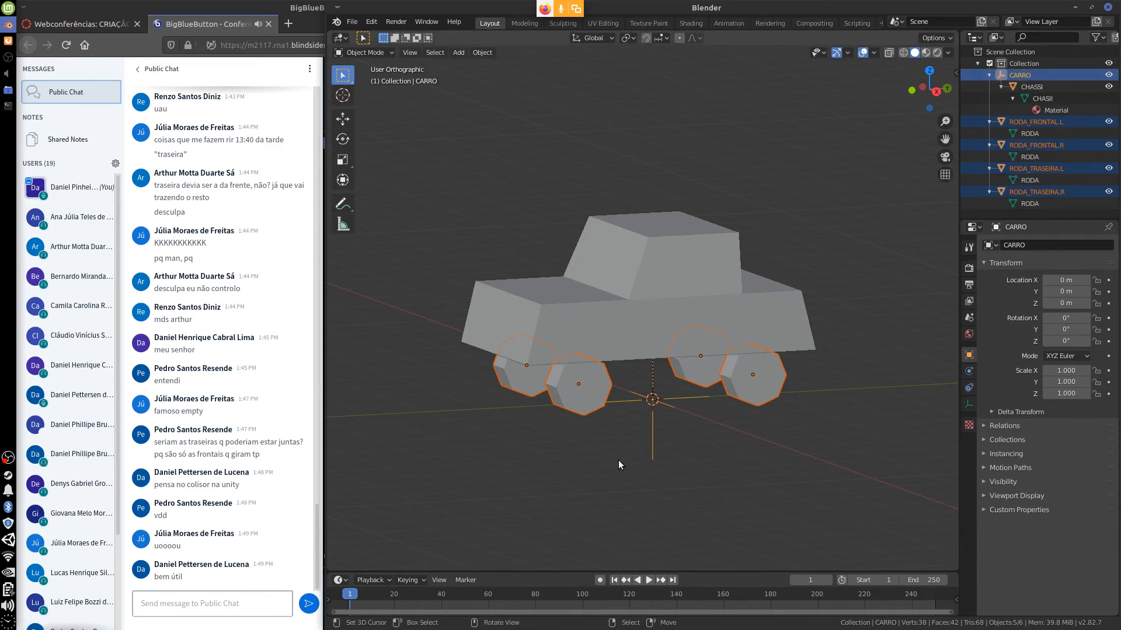
click(482, 52)
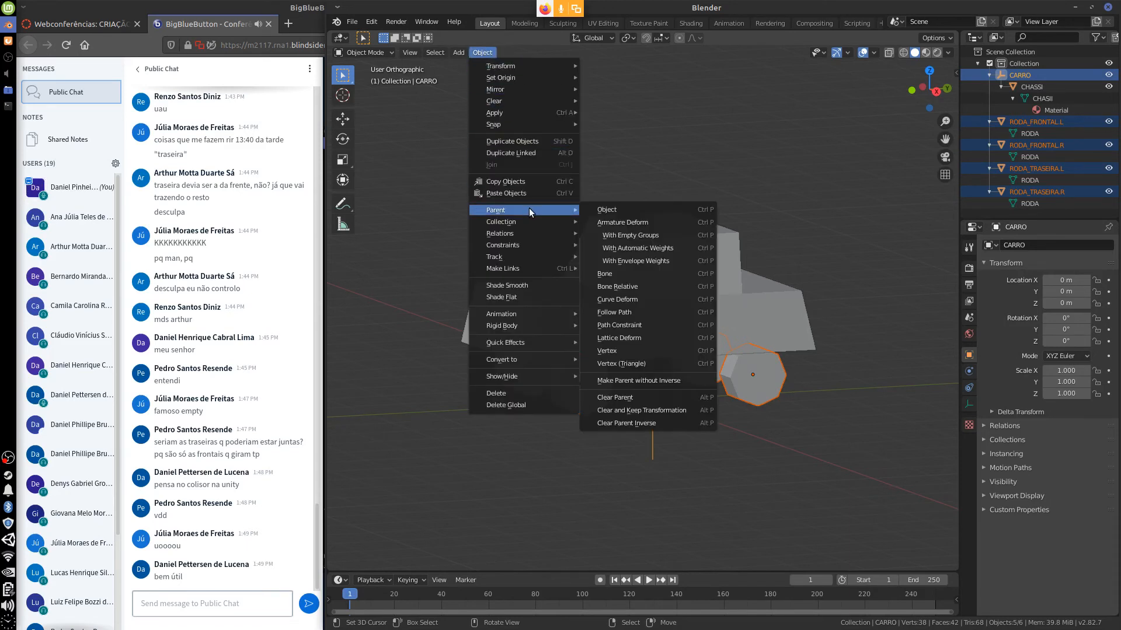
click(681, 209)
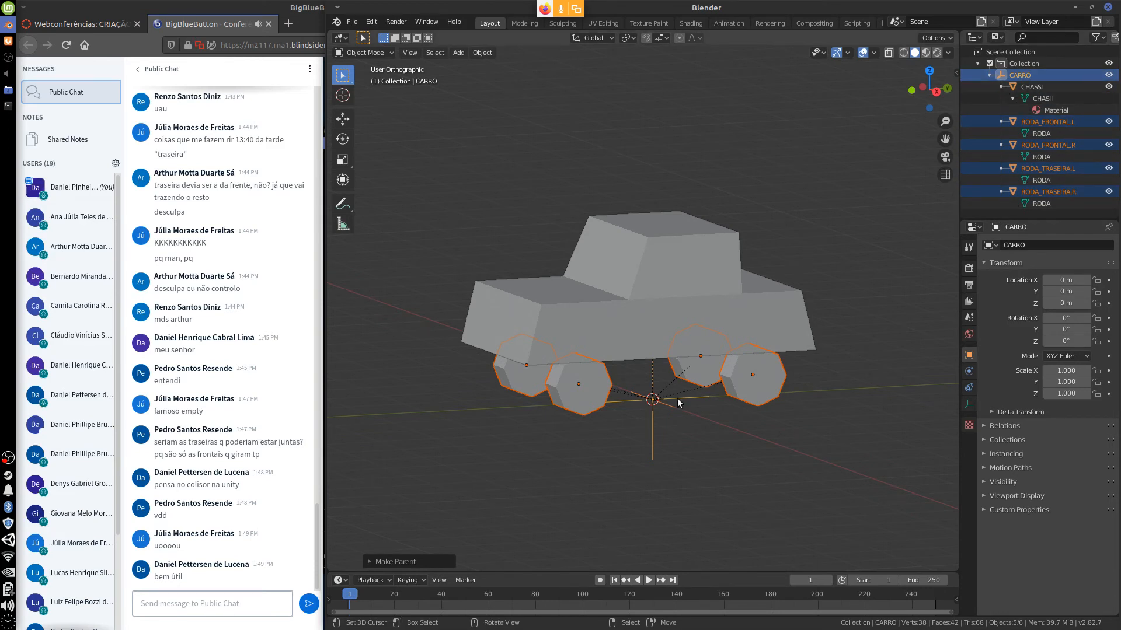
Step: Try moving the CARRO empty freely to test whether the chassis and wheels follow it
click(653, 408)
key(g)
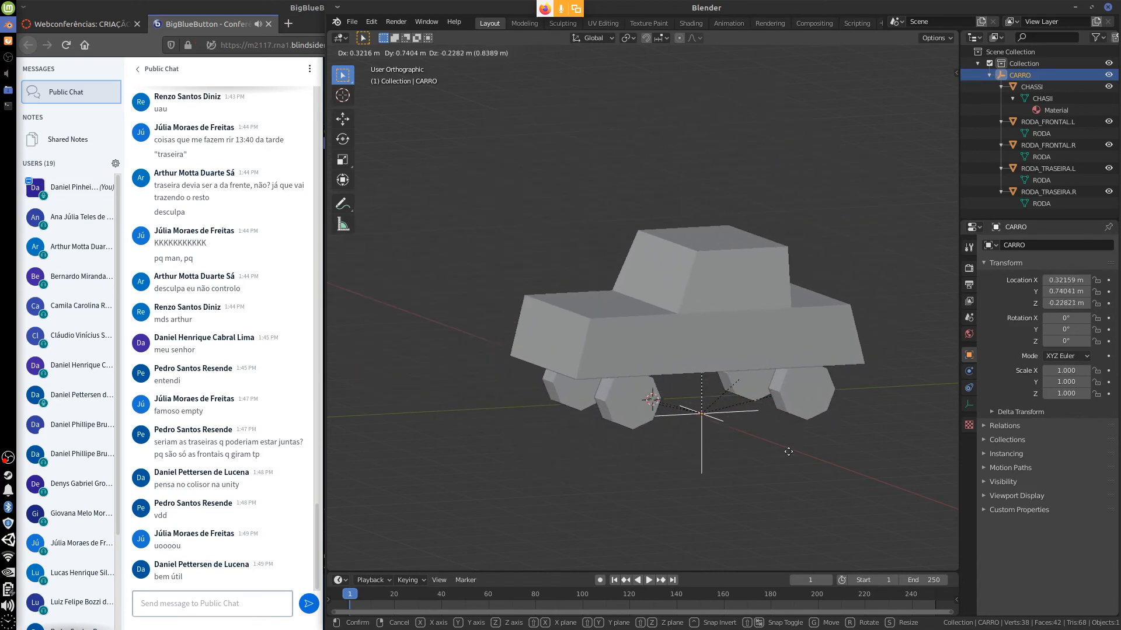
right_click(692, 444)
click(989, 75)
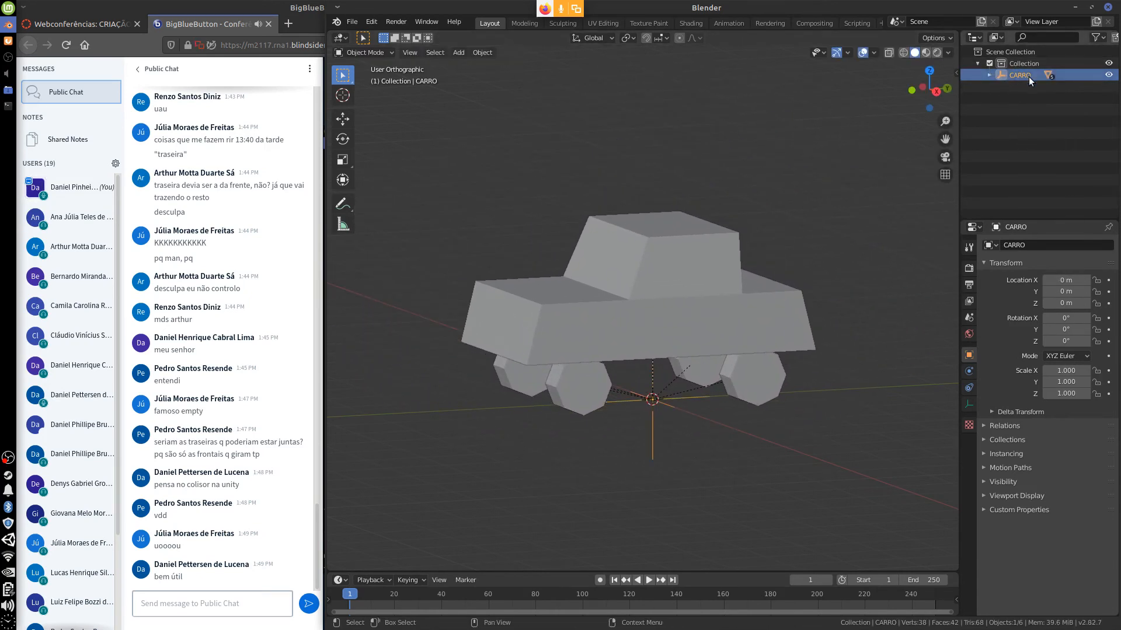
click(989, 76)
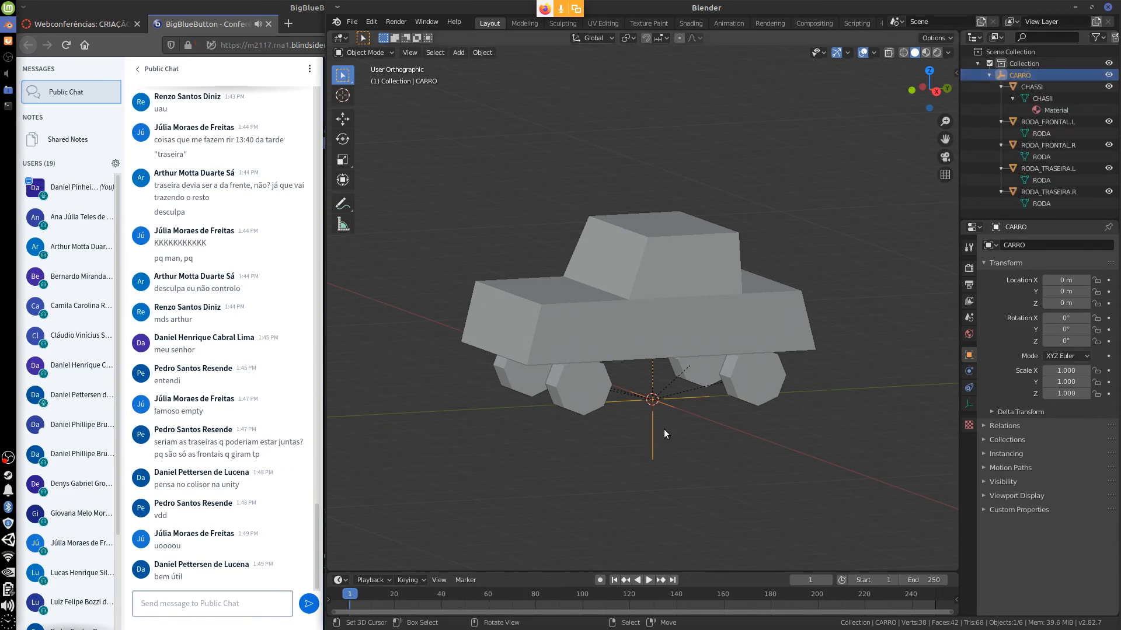
key(g)
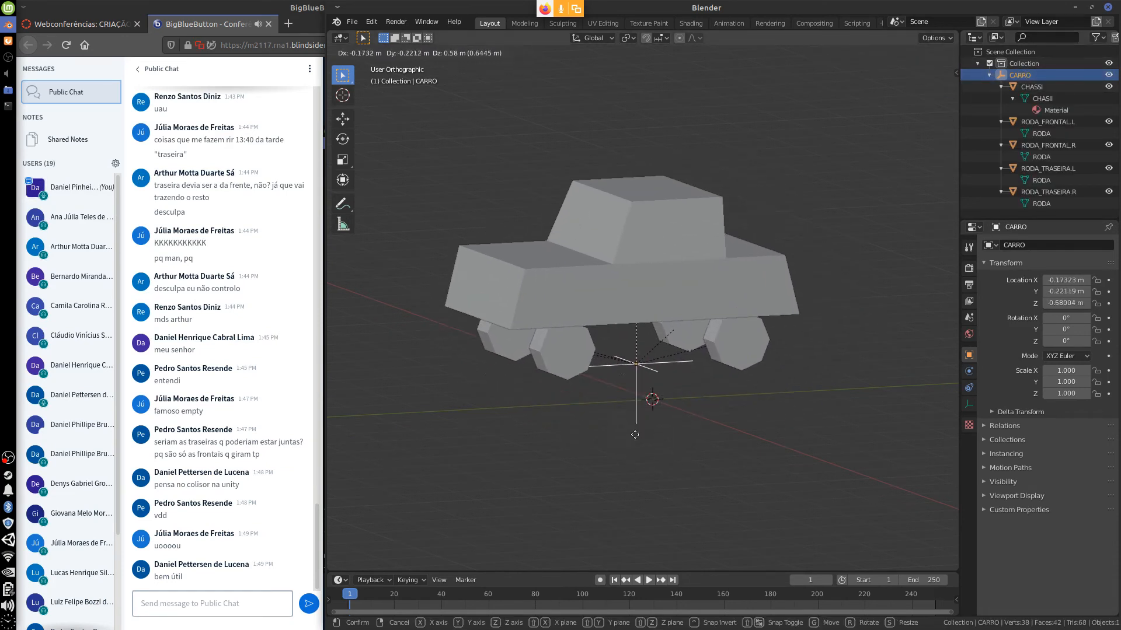
right_click(660, 412)
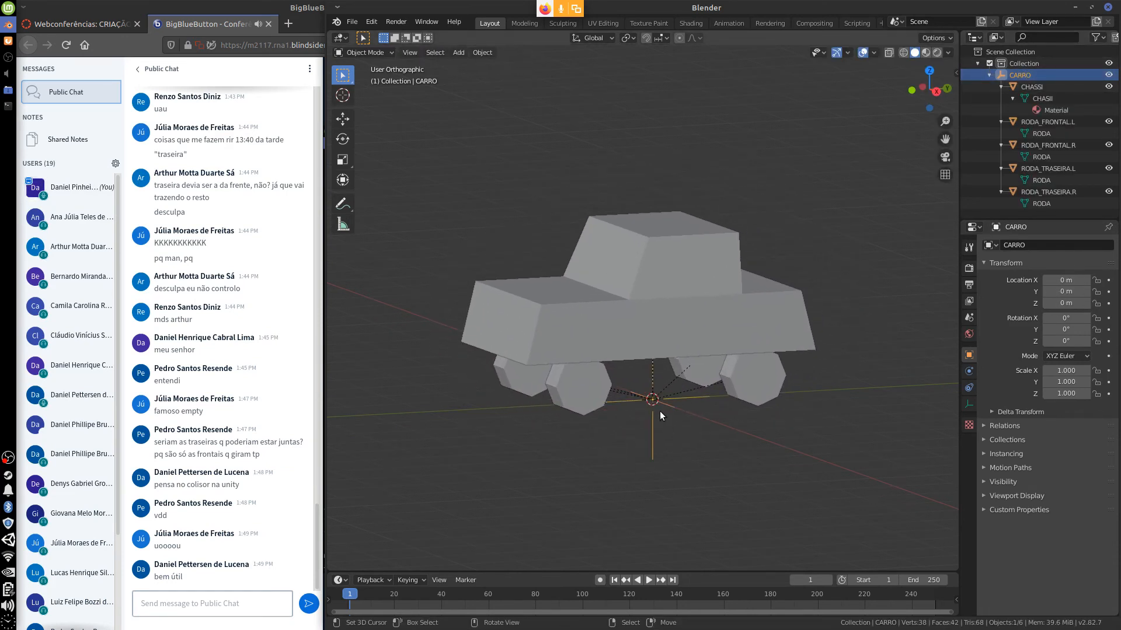
Step: Check the CHASSI object and the four wheel objects under CARRO one by one
click(1032, 87)
click(1045, 121)
click(1042, 145)
click(1043, 169)
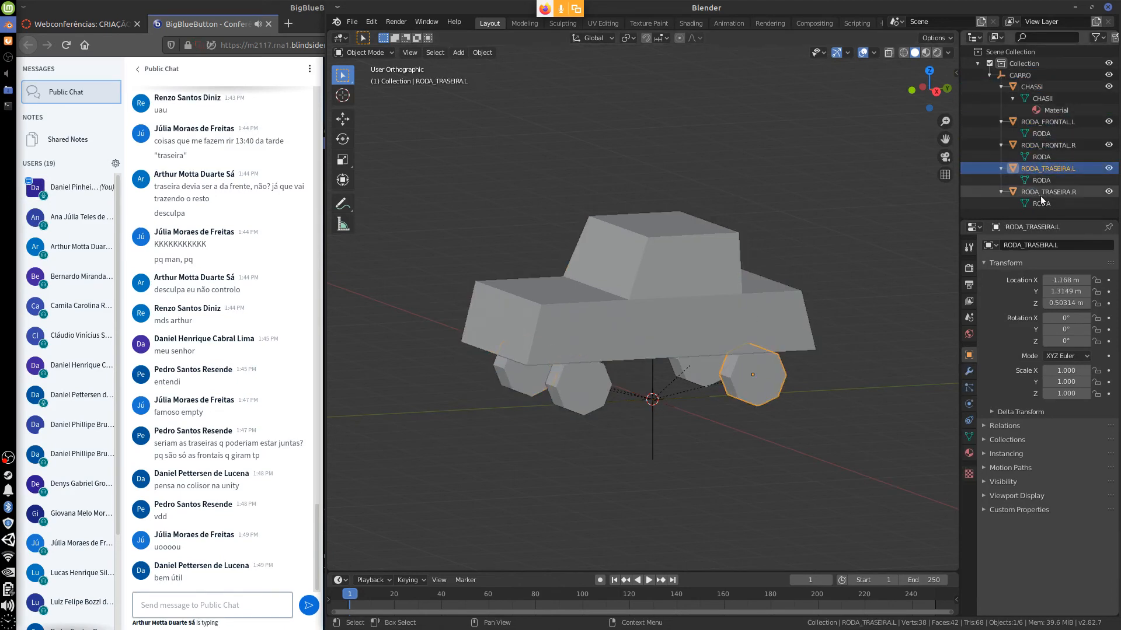
click(1042, 193)
click(1042, 145)
click(1046, 121)
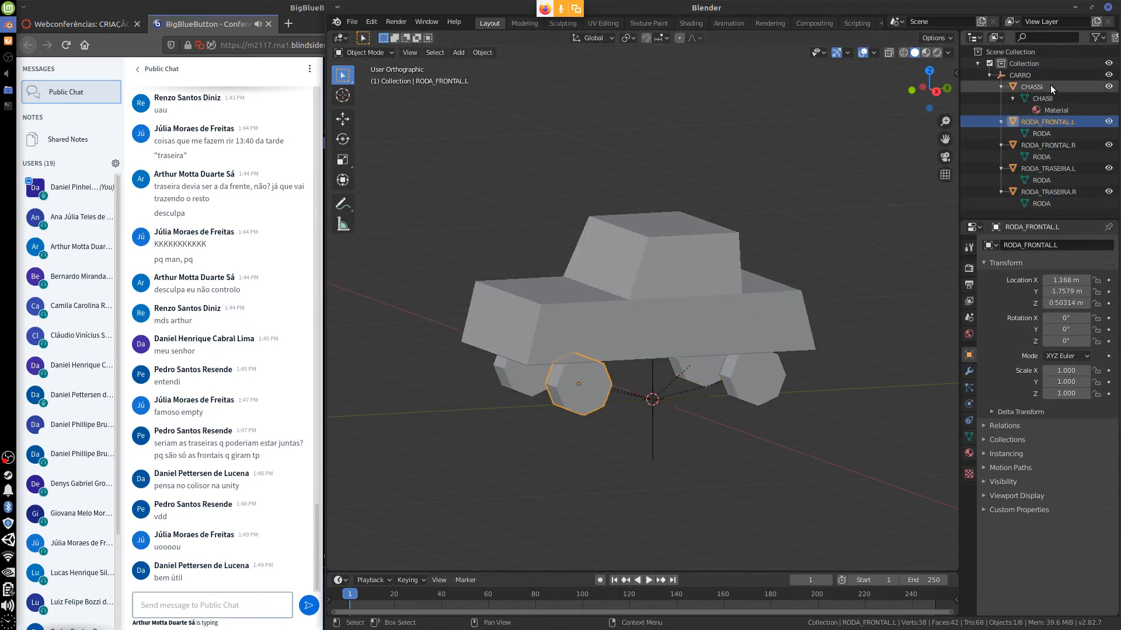
click(1049, 86)
Step: Try rotating the CARRO empty while viewing the car from its front corner
click(653, 437)
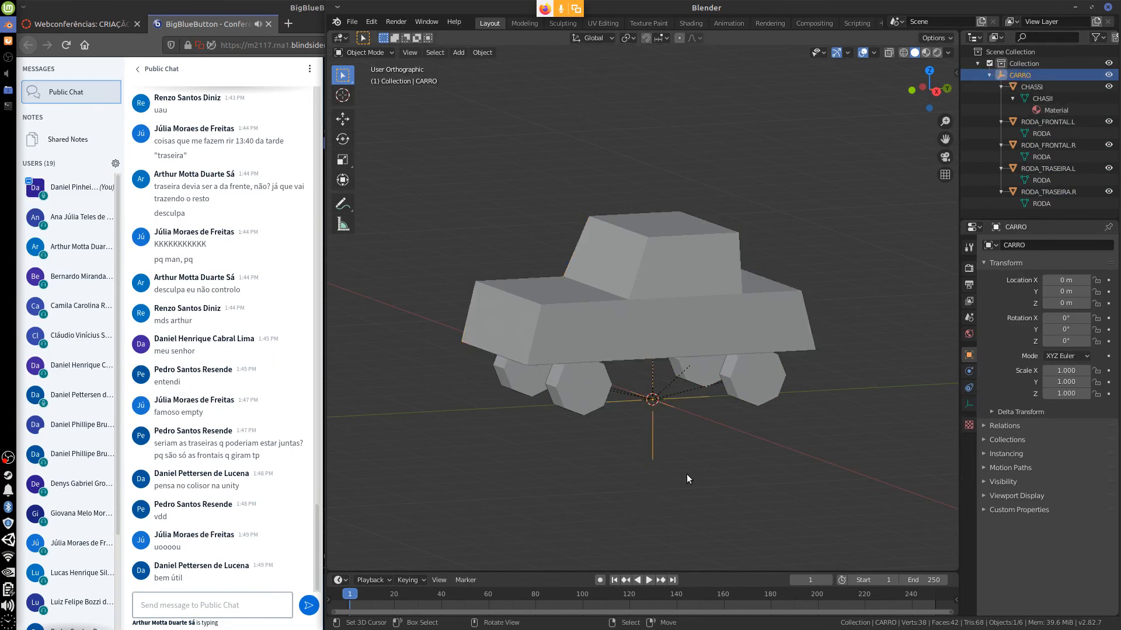
mouse_move(733, 447)
middle_down()
mouse_move(769, 435)
mouse_move(751, 398)
mouse_move(762, 420)
mouse_move(734, 443)
middle_up()
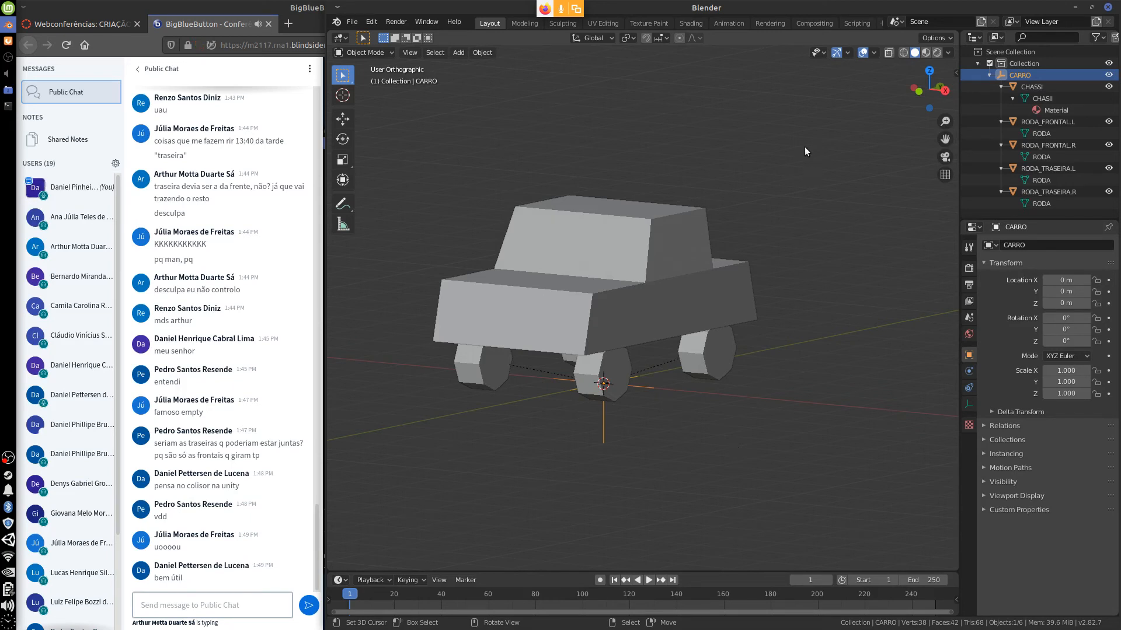
key(r)
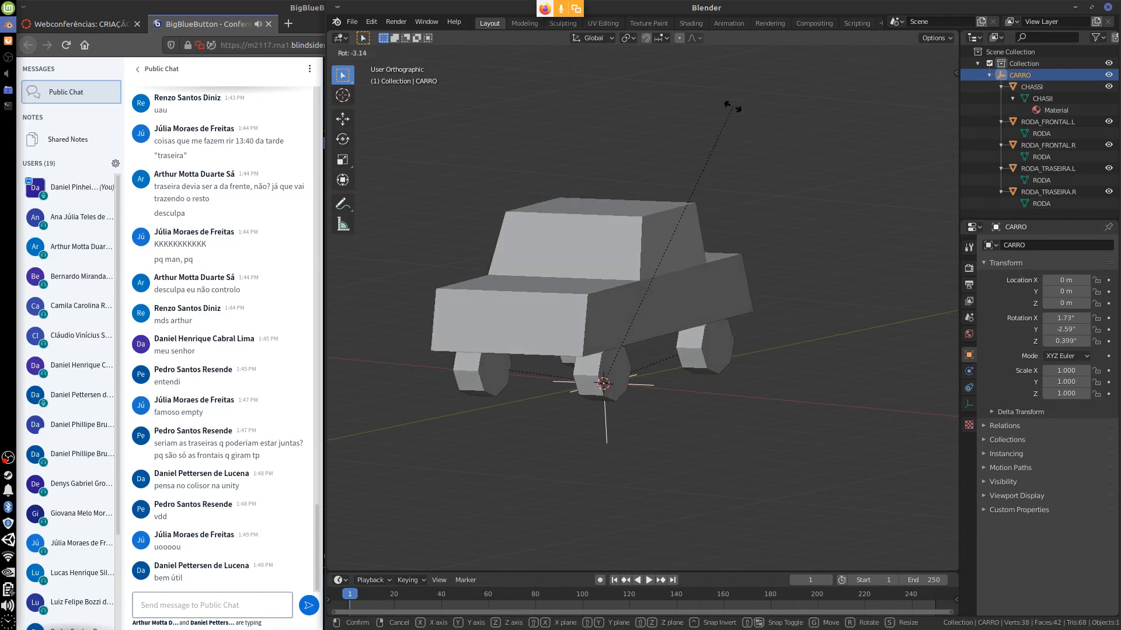
key(Escape)
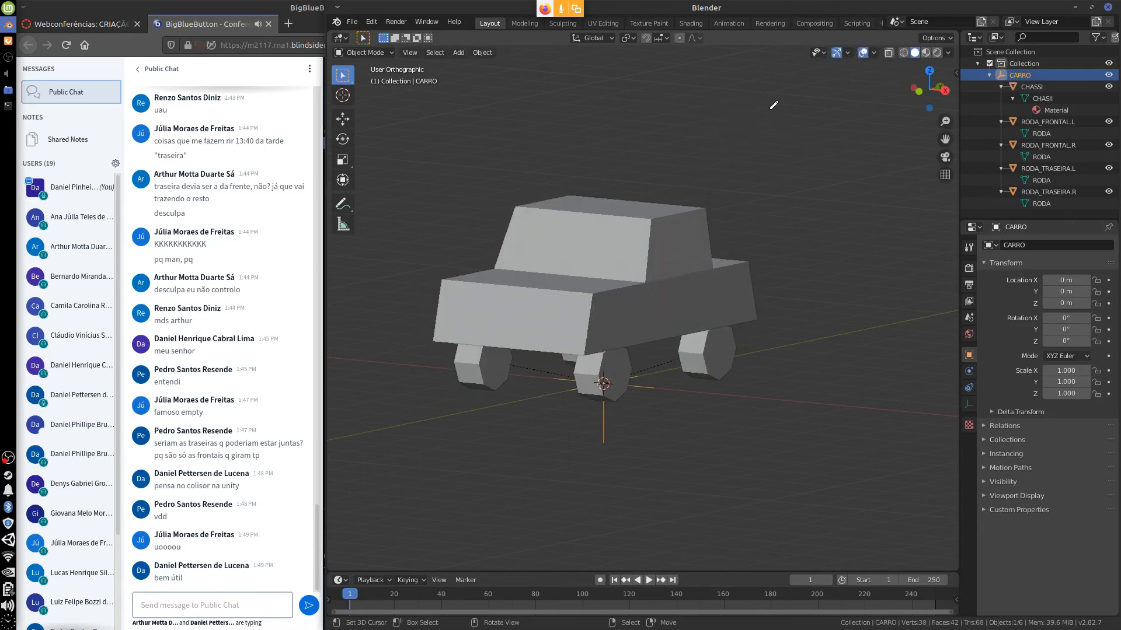
Step: Annotate the viewport beside the car with the handwritten word RIG and a downward arrow to PARENT
mouse_move(785, 111)
mouse_down()
mouse_move(789, 139)
mouse_move(818, 129)
mouse_move(793, 236)
mouse_move(821, 236)
mouse_up()
click(798, 112)
drag(810, 229, 824, 237)
drag(824, 217, 850, 237)
drag(834, 226, 883, 238)
drag(870, 223, 898, 220)
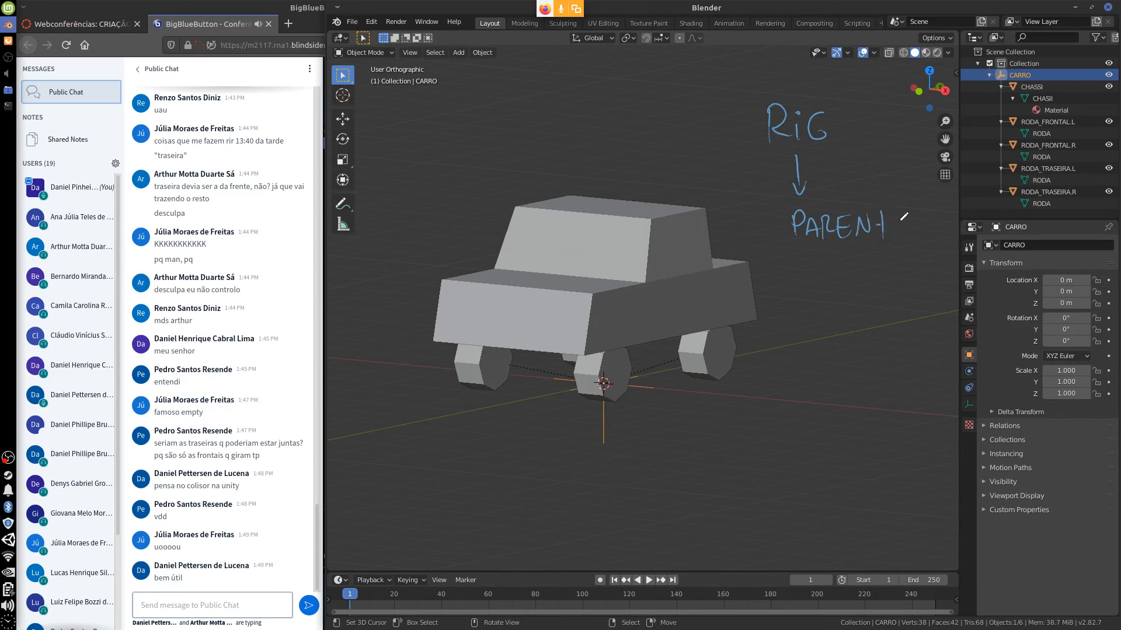
Step: Handwrite the annotation OBJETO → OBJETO beneath the word PARENT
mouse_move(781, 274)
mouse_down()
mouse_move(791, 295)
mouse_move(807, 296)
mouse_up()
drag(814, 276, 844, 295)
drag(836, 279, 880, 283)
mouse_move(874, 279)
mouse_down()
mouse_move(897, 275)
mouse_move(907, 291)
mouse_up()
drag(926, 276, 918, 294)
mouse_move(931, 281)
mouse_down()
mouse_move(933, 272)
mouse_move(931, 293)
mouse_up()
drag(947, 248, 942, 292)
drag(936, 270, 950, 274)
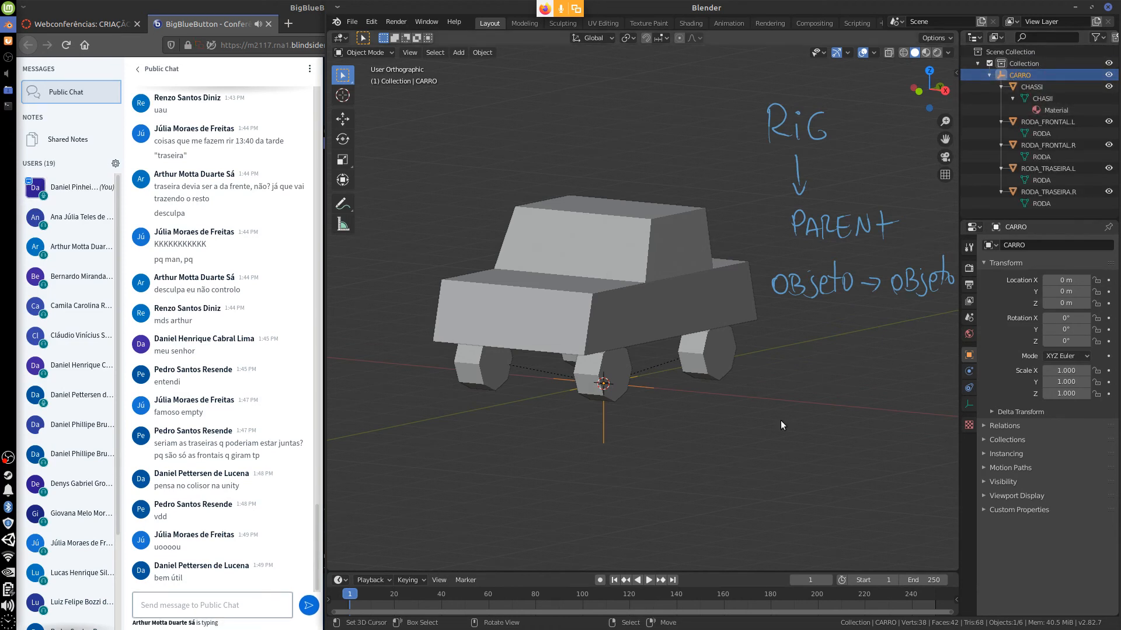
Step: Collapse the CARRO hierarchy in the outliner so its child objects are hidden from the list
click(989, 75)
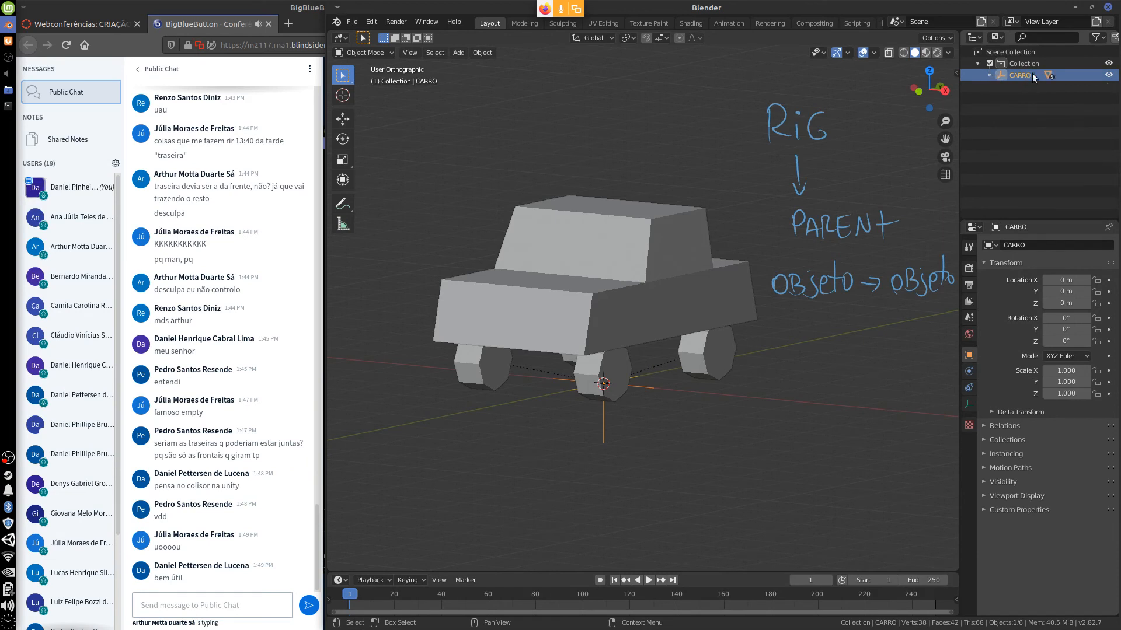
click(989, 75)
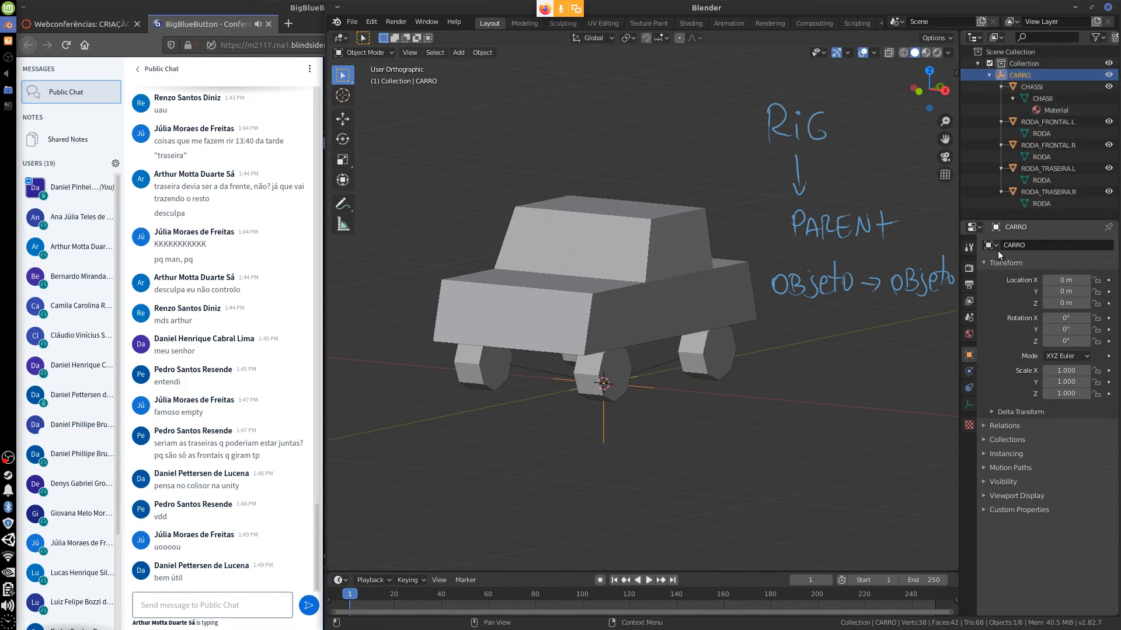
click(988, 75)
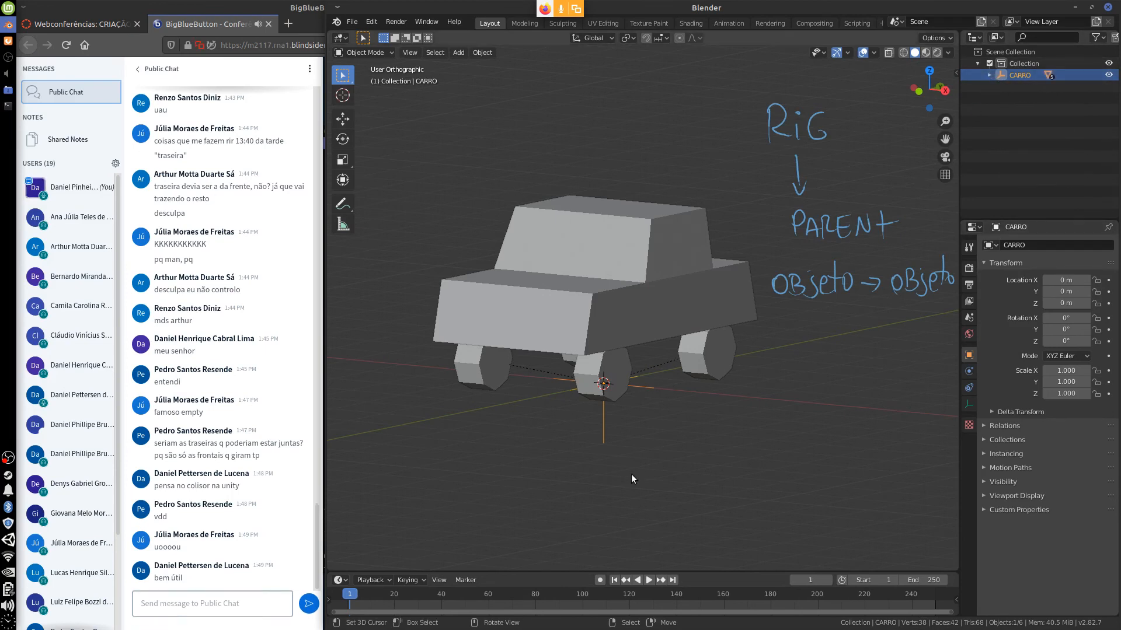
Step: Try rotating the CARRO empty, first with a trackball rotation and again in the top orthographic view
key(r)
key(r)
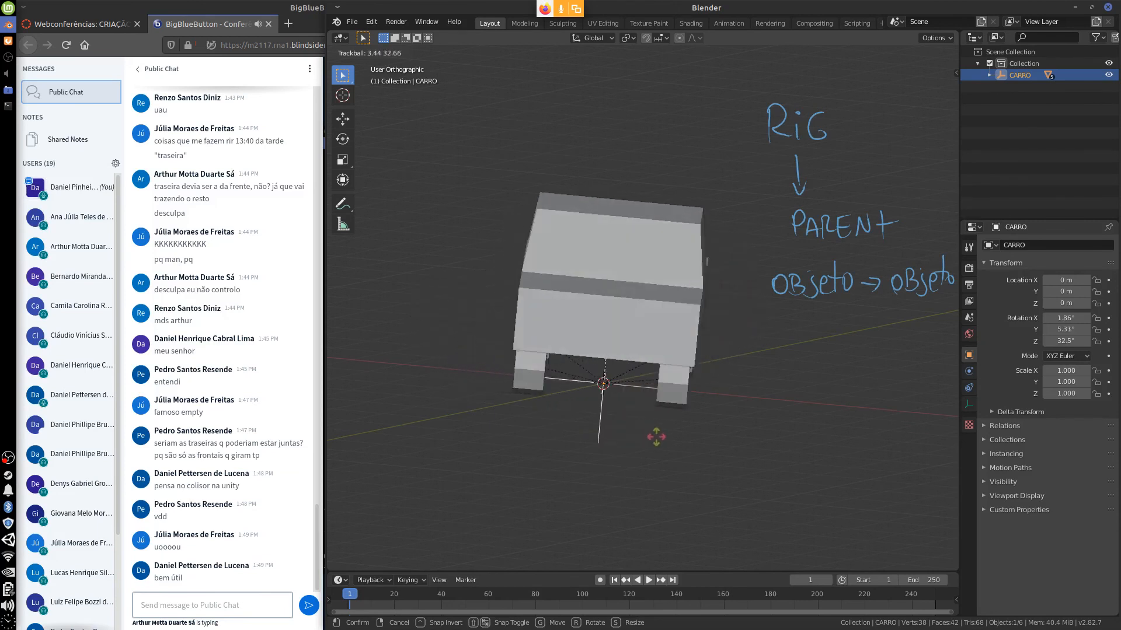
key(Escape)
key(KP_7)
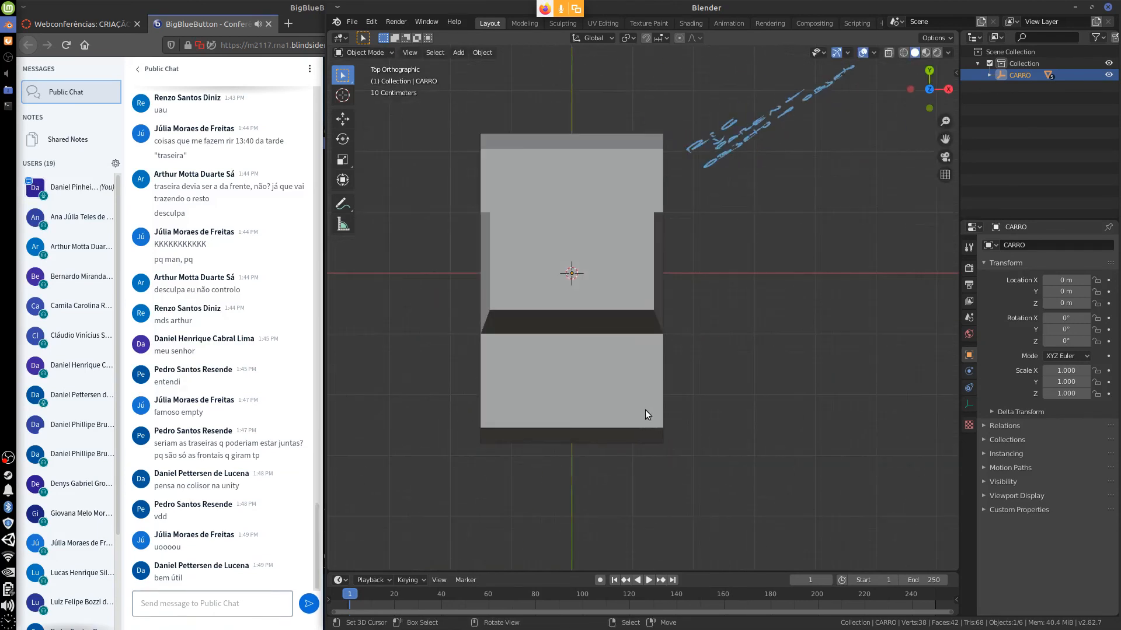
key(r)
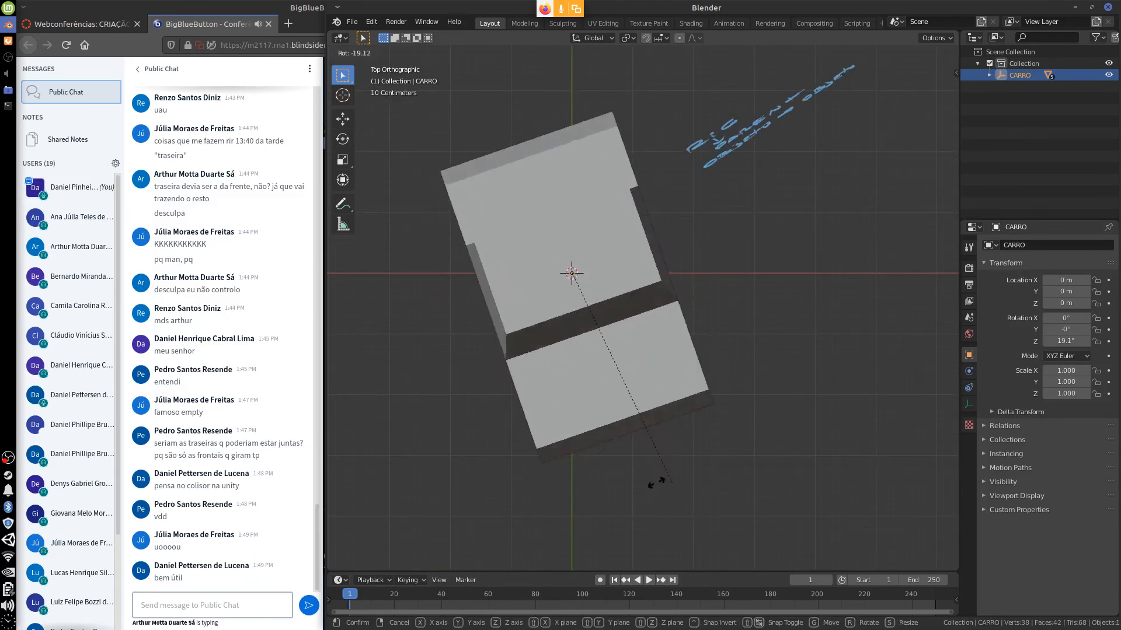
key(Escape)
Step: Examine each of the four wheels as a separate child object by selecting them in turn on the car
mouse_move(723, 425)
middle_down()
mouse_move(683, 363)
mouse_move(670, 282)
mouse_move(666, 445)
mouse_move(616, 438)
middle_up()
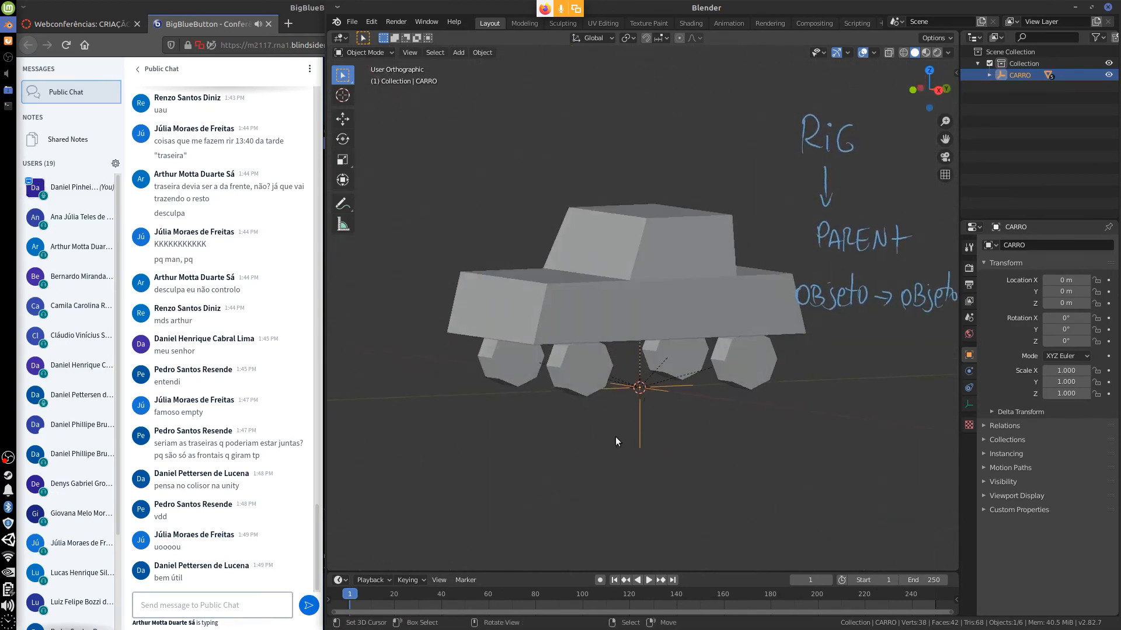
click(590, 385)
click(538, 381)
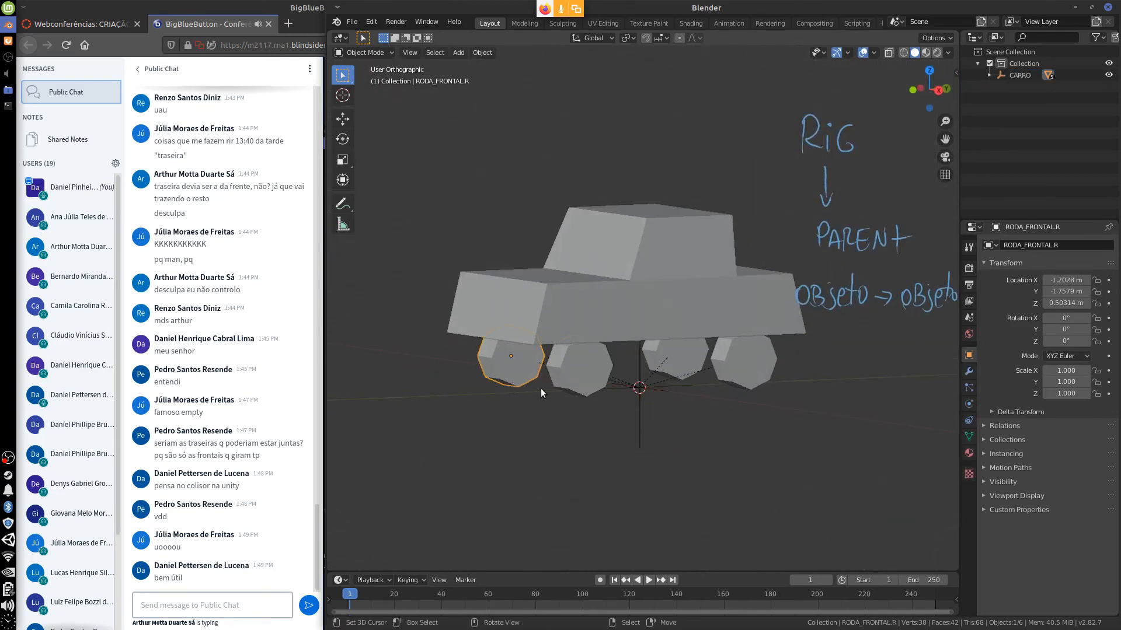
click(586, 391)
click(686, 372)
click(731, 377)
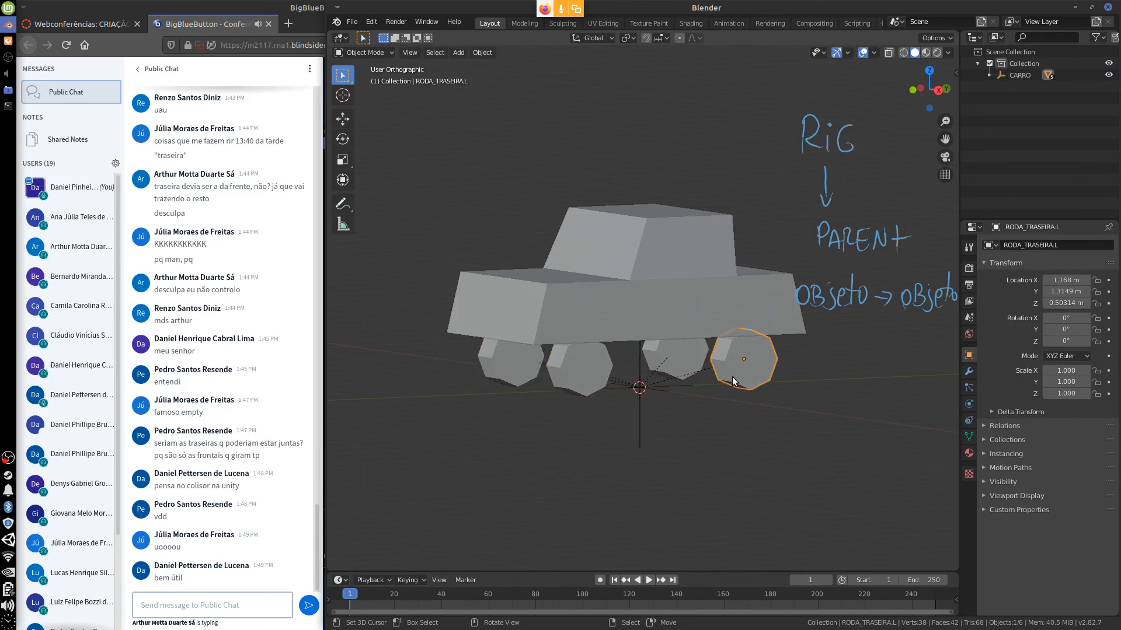
click(676, 374)
click(581, 390)
click(535, 380)
Step: Try moving the front left wheel RODA_FRONTAL.L and rotating the CHASSI as individual child objects
click(589, 388)
key(g)
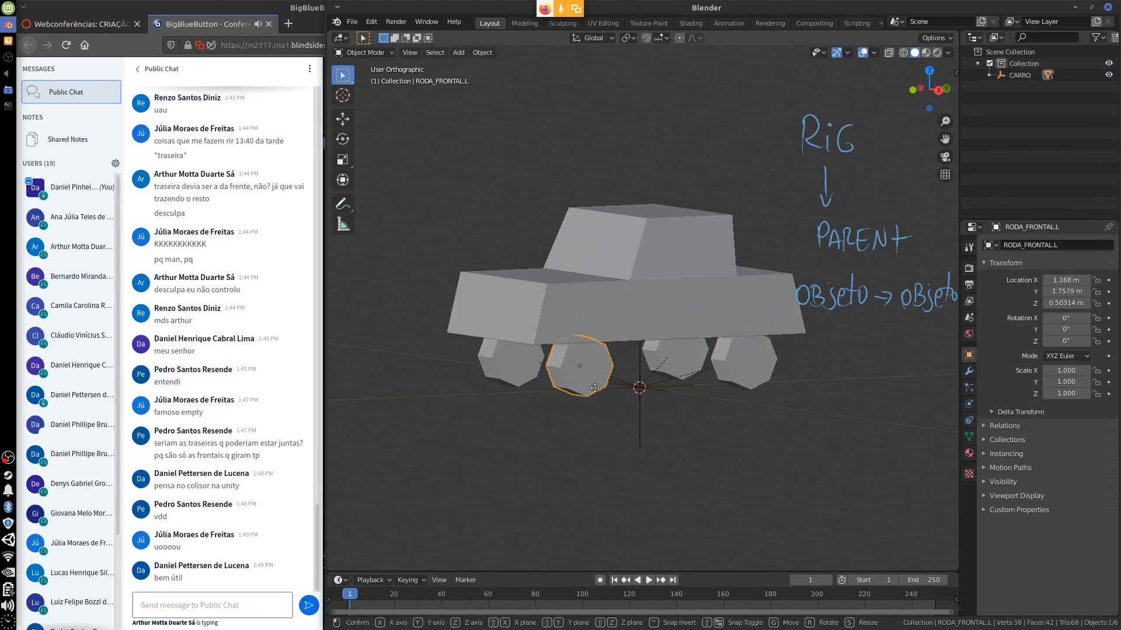
key(Escape)
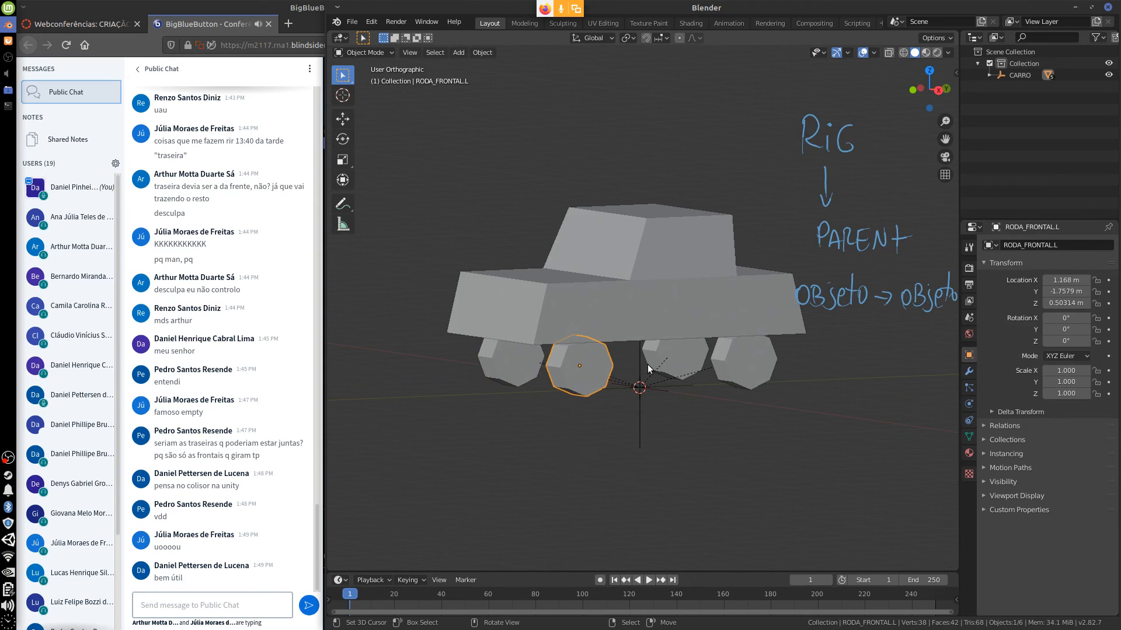
middle_drag(688, 430, 677, 377)
click(677, 331)
key(r)
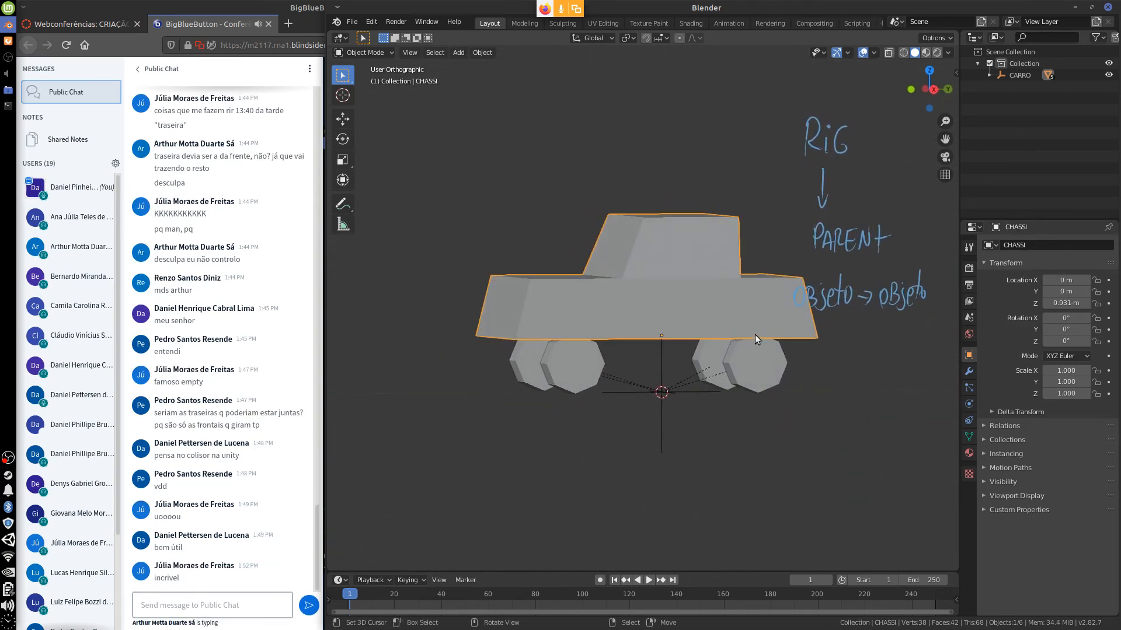
key(Escape)
Step: Erase the handwritten annotations RIG, PARENT and OBJETO → OBJETO beside the car
middle_drag(698, 392, 761, 405)
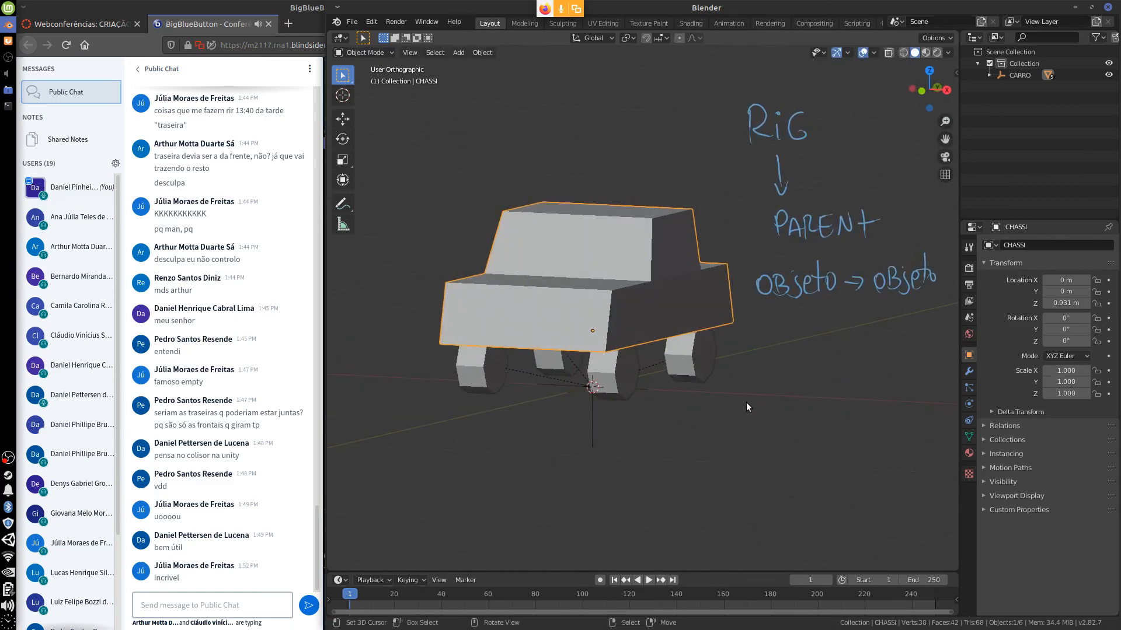
mouse_move(927, 273)
right_down()
mouse_move(919, 261)
mouse_move(758, 280)
mouse_move(864, 228)
mouse_move(793, 227)
mouse_move(756, 203)
mouse_move(814, 129)
mouse_move(758, 108)
right_up()
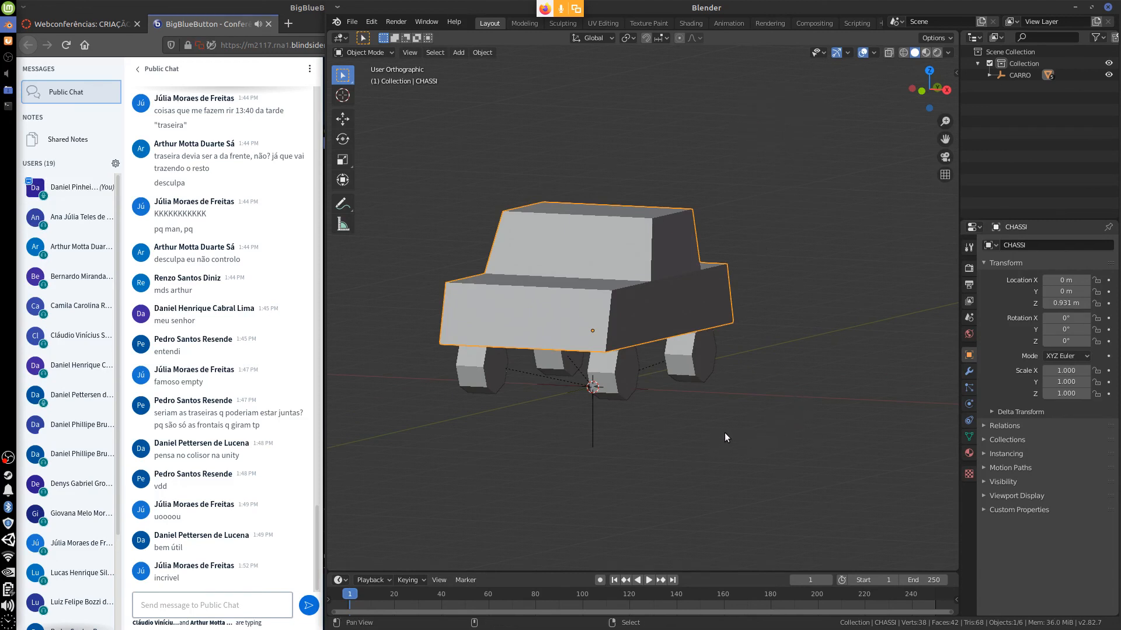
shift+middle_drag(723, 433, 784, 439)
shift+middle_drag(787, 400, 767, 437)
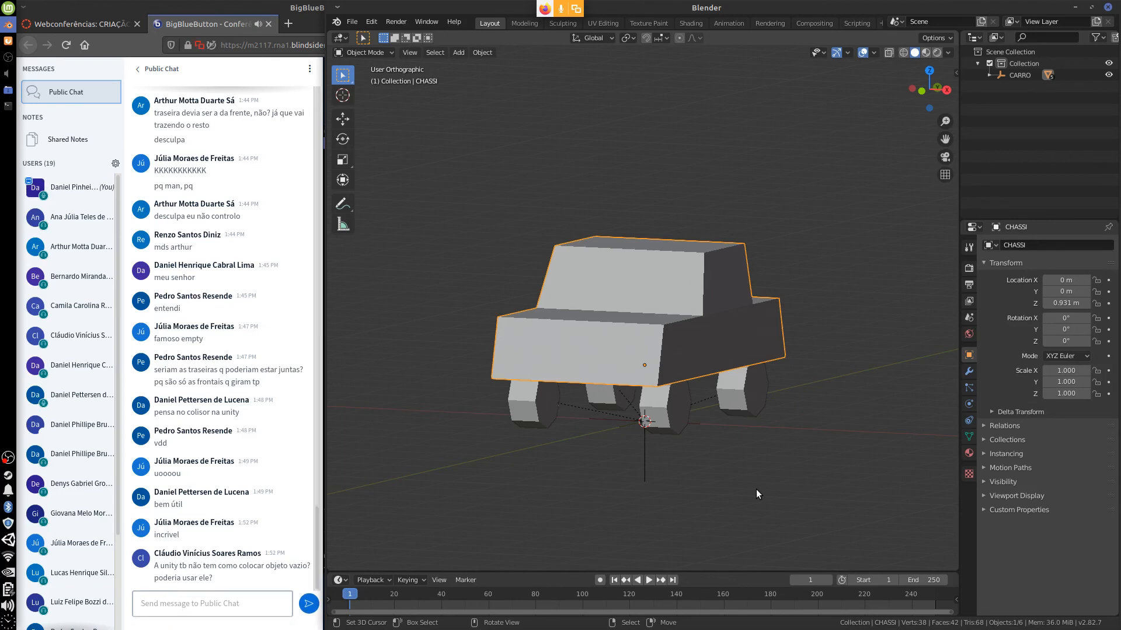
Step: Select the CARRO empty beneath the car in place of the chassis
click(642, 460)
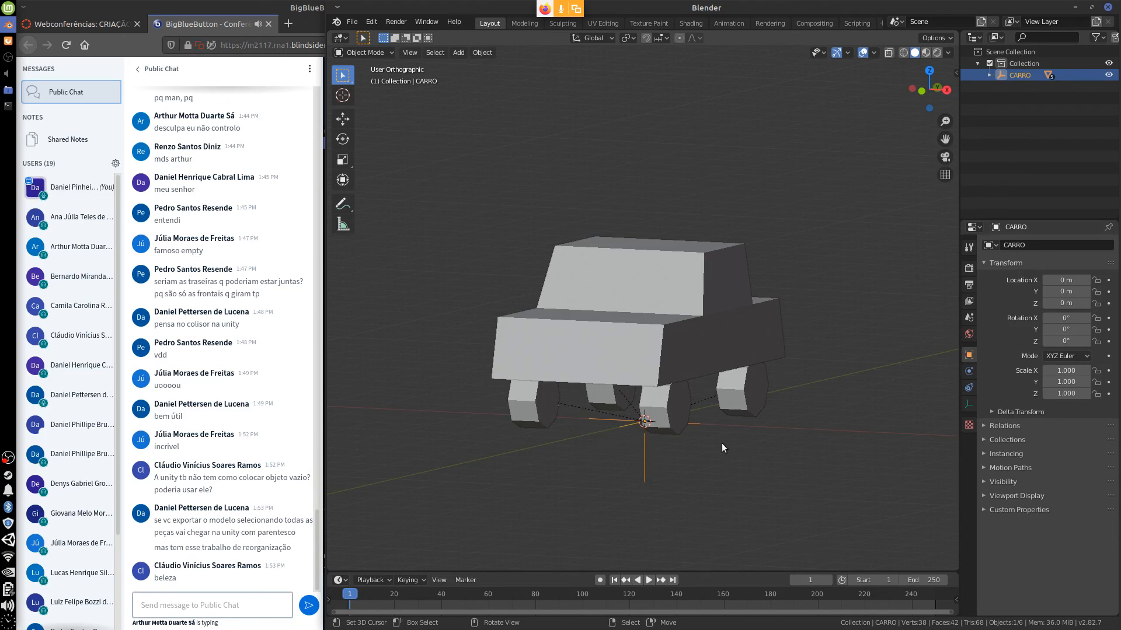
middle_drag(688, 462, 682, 431)
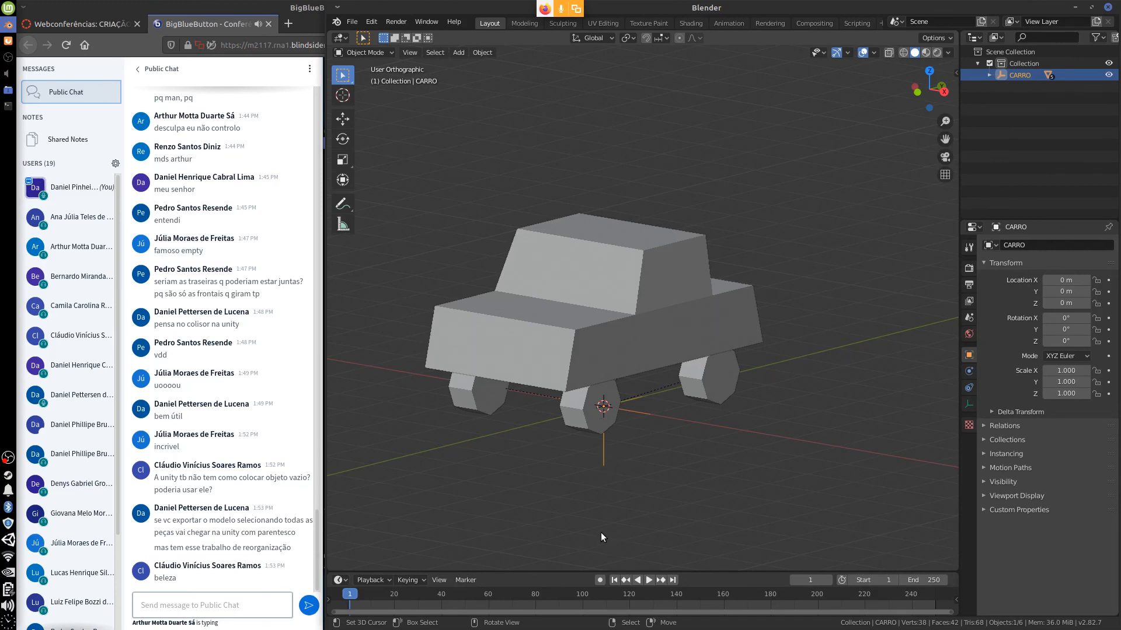
shift+middle_drag(657, 458, 669, 431)
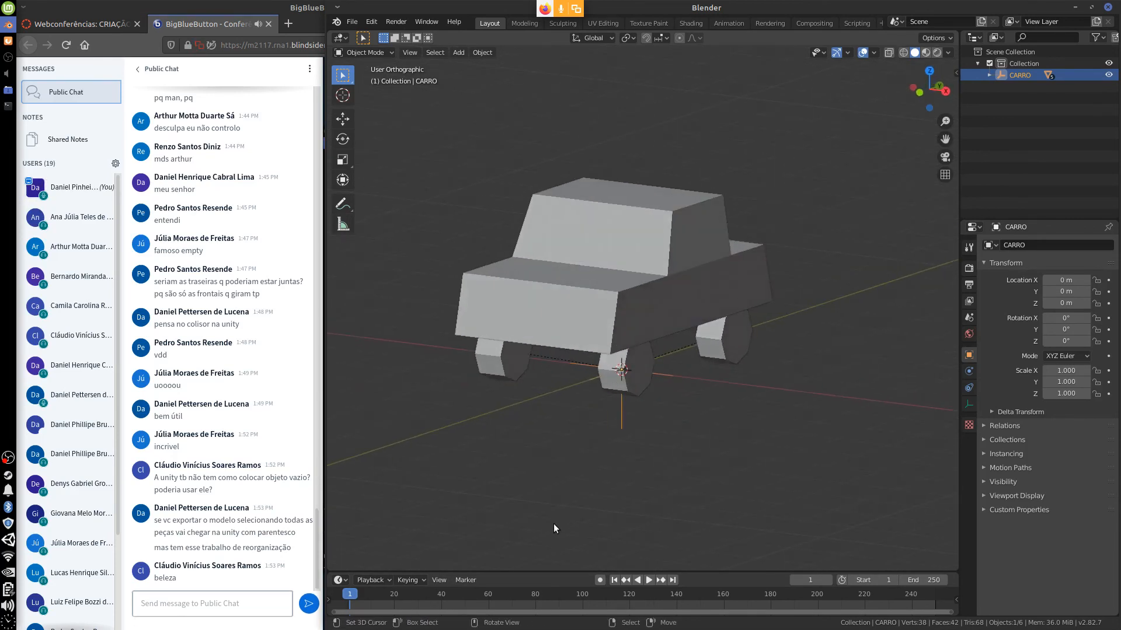